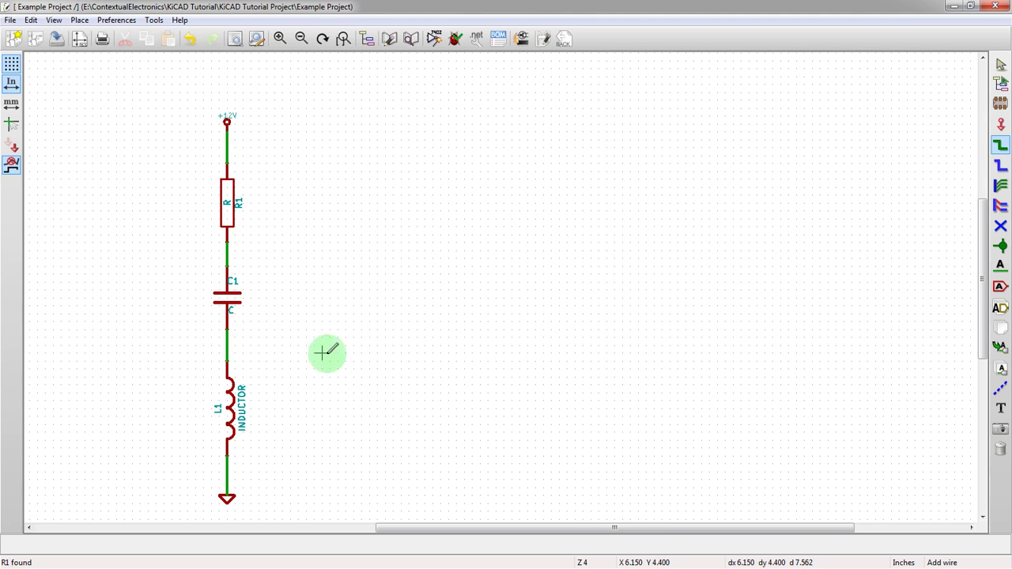
pyautogui.scroll(-3, 360, 462)
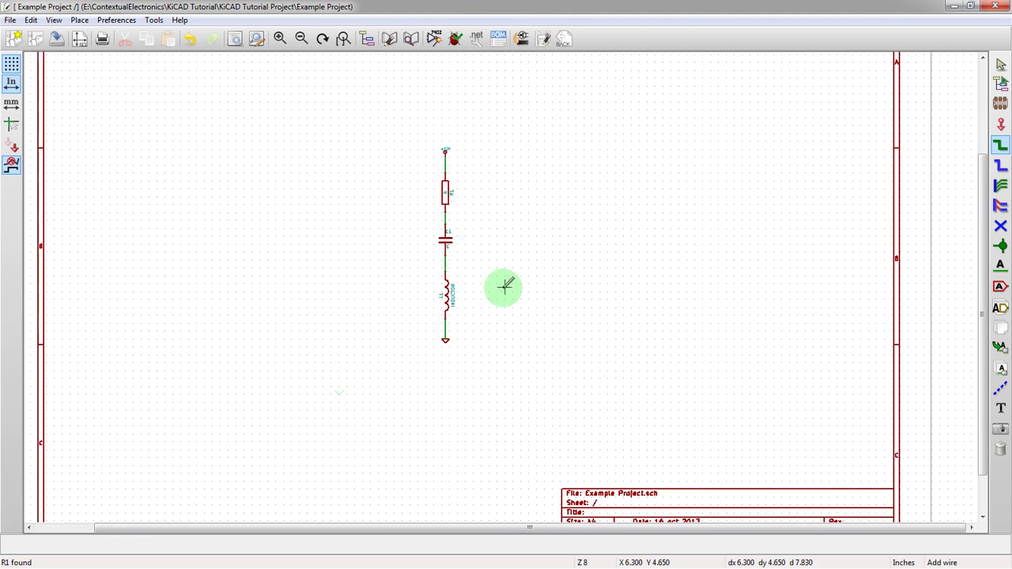
pyautogui.scroll(2, 501, 287)
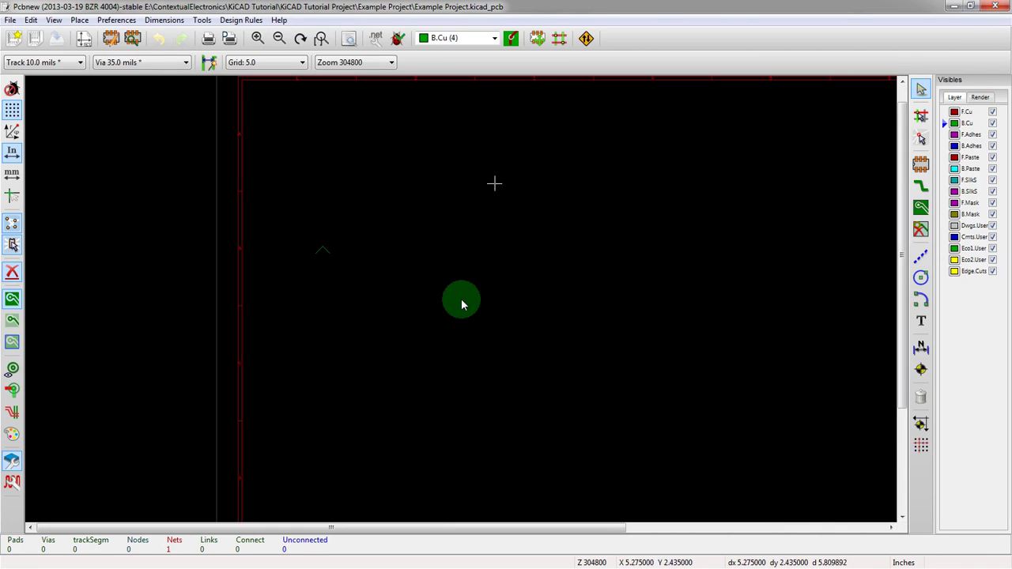
# Read the project's current netlist into the Pcbnew board and close the netlist dialog
pyautogui.scroll(-2, 461, 304)
pyautogui.scroll(1, 464, 301)
pyautogui.click(376, 38)
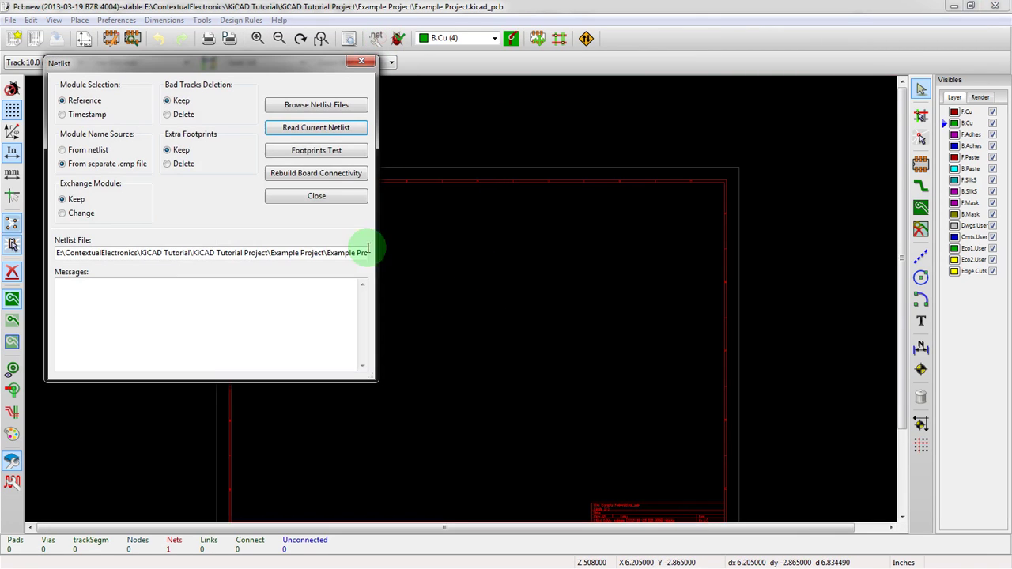
pyautogui.click(315, 127)
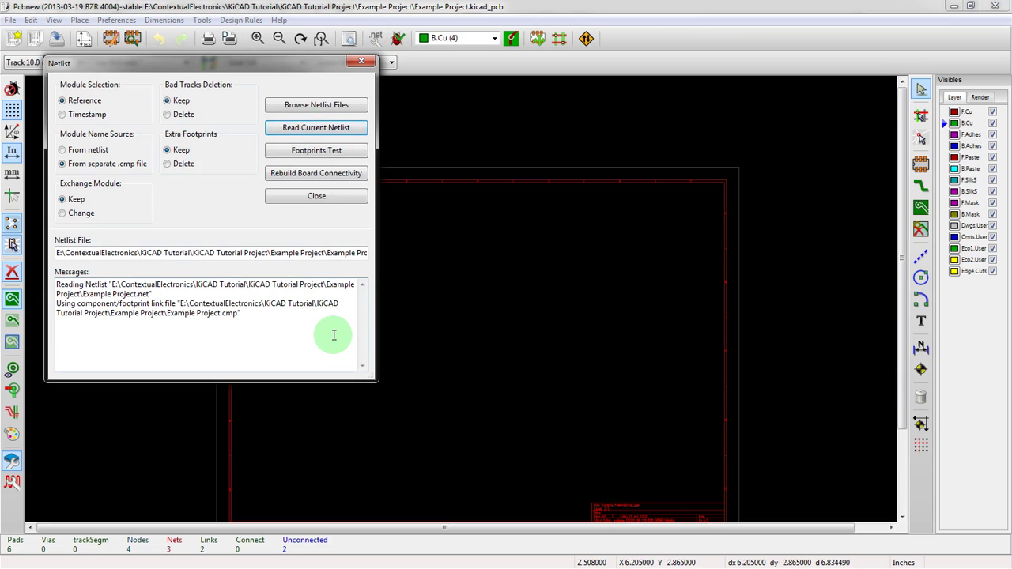
pyautogui.click(309, 198)
# Move the stack of imported footprints as a block from the sheet's upper-left corner into the drawing sheet
pyautogui.scroll(-1, 472, 316)
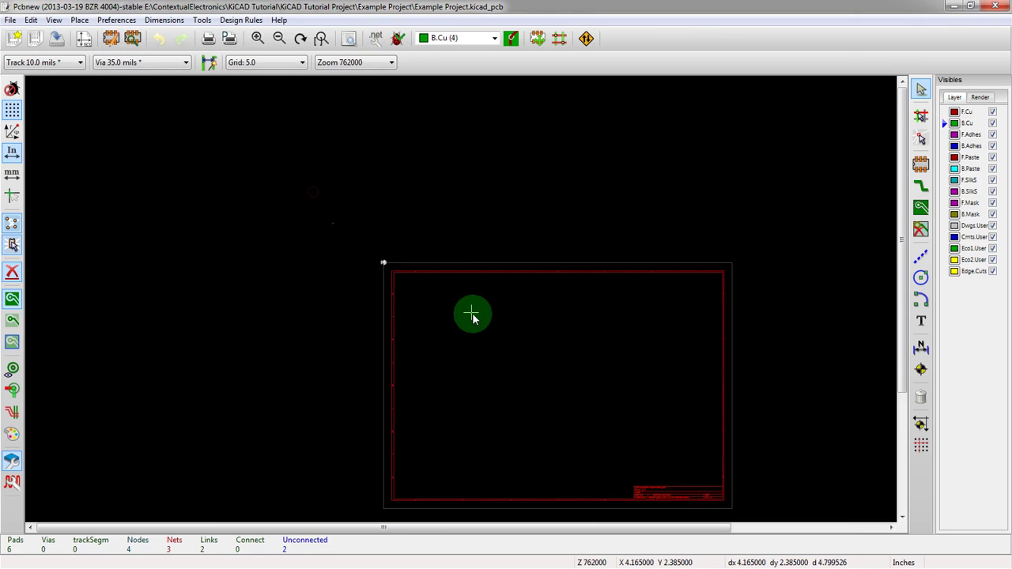
pyautogui.scroll(3, 468, 318)
pyautogui.moveTo(222, 89); pyautogui.dragTo(291, 211)
pyautogui.click(552, 345)
pyautogui.click(761, 470)
pyautogui.scroll(1, 711, 387)
pyautogui.scroll(2, 466, 298)
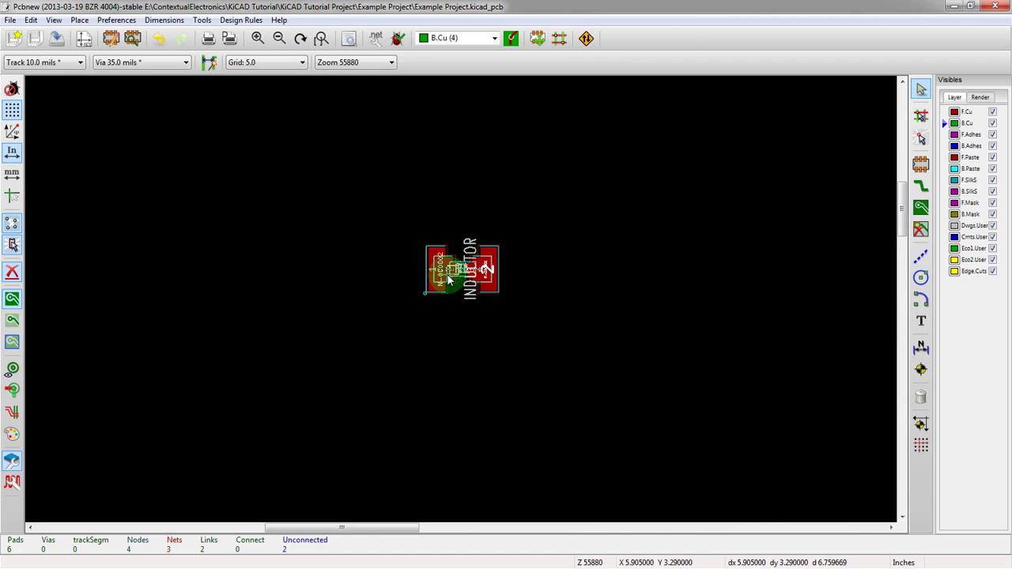
# Spread the stacked footprints apart, placing C1 to the right of L1 and R1 above them
pyautogui.click(448, 278)
pyautogui.click(491, 351)
pyautogui.click(629, 412)
pyautogui.click(447, 265)
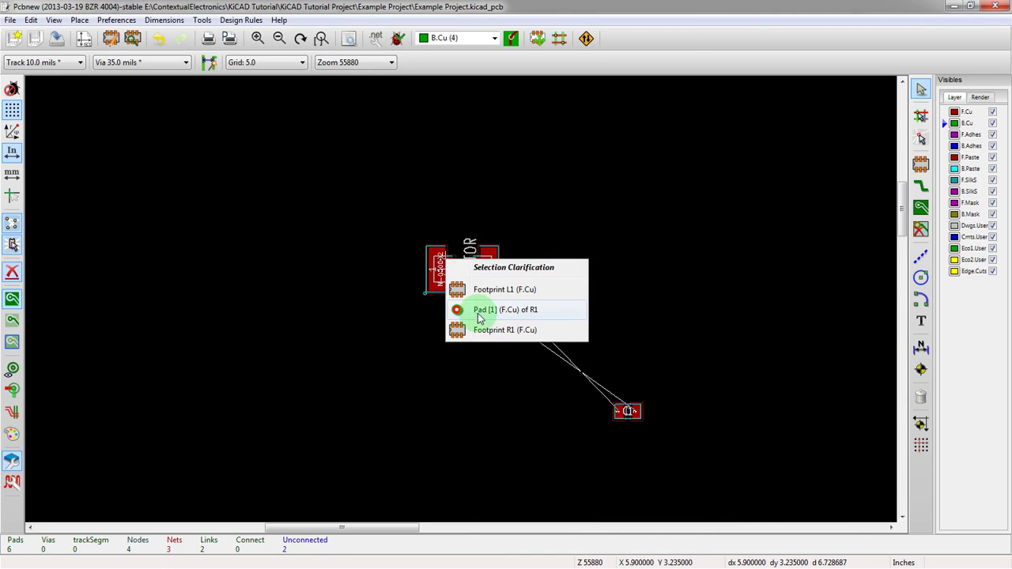
pyautogui.click(485, 295)
pyautogui.click(536, 408)
pyautogui.click(465, 274)
pyautogui.click(531, 351)
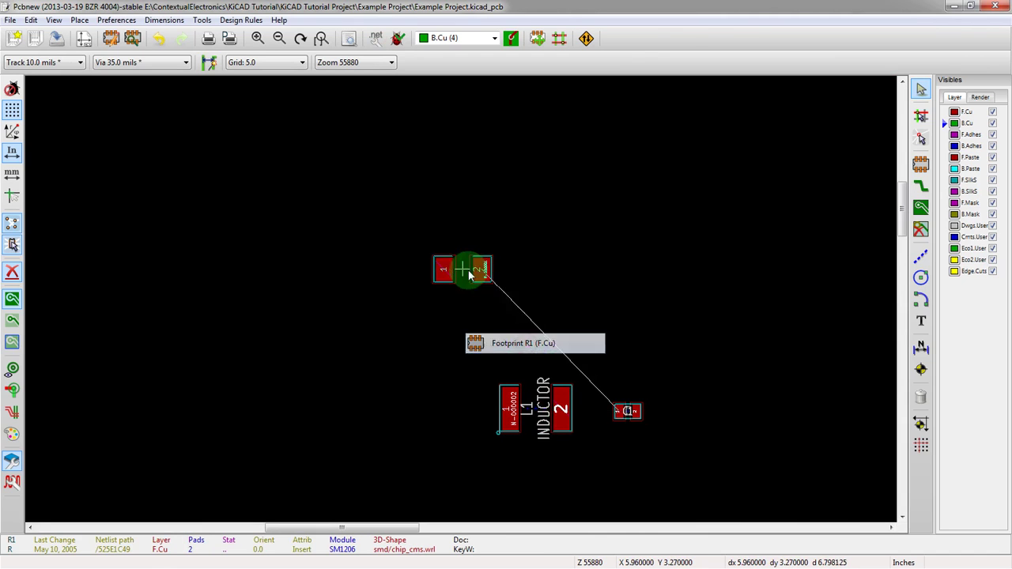
pyautogui.click(576, 350)
# Draw a closed rectangular board outline around the three footprints on the Edge.Cuts layer
pyautogui.scroll(-2, 576, 350)
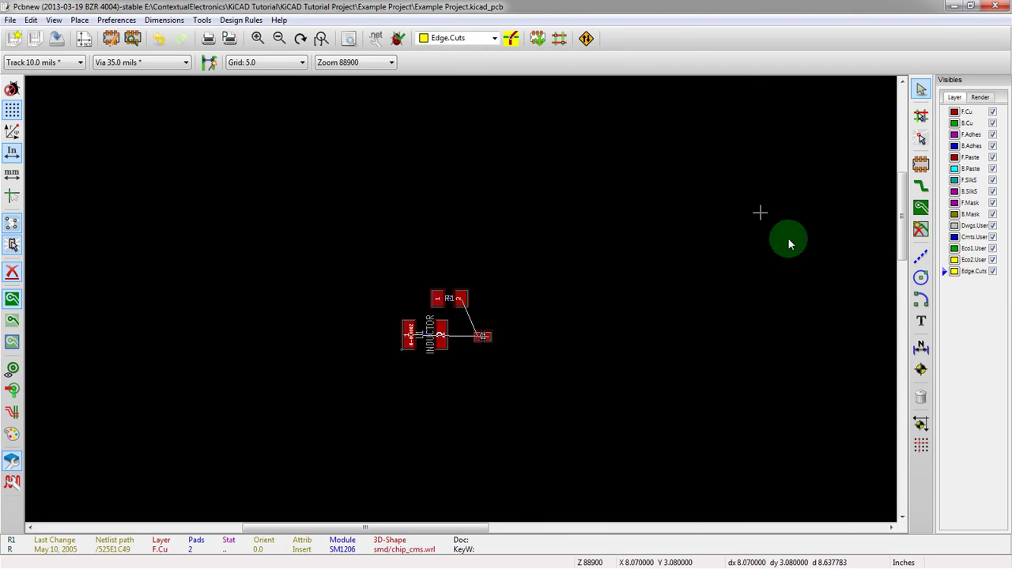
pyautogui.click(919, 260)
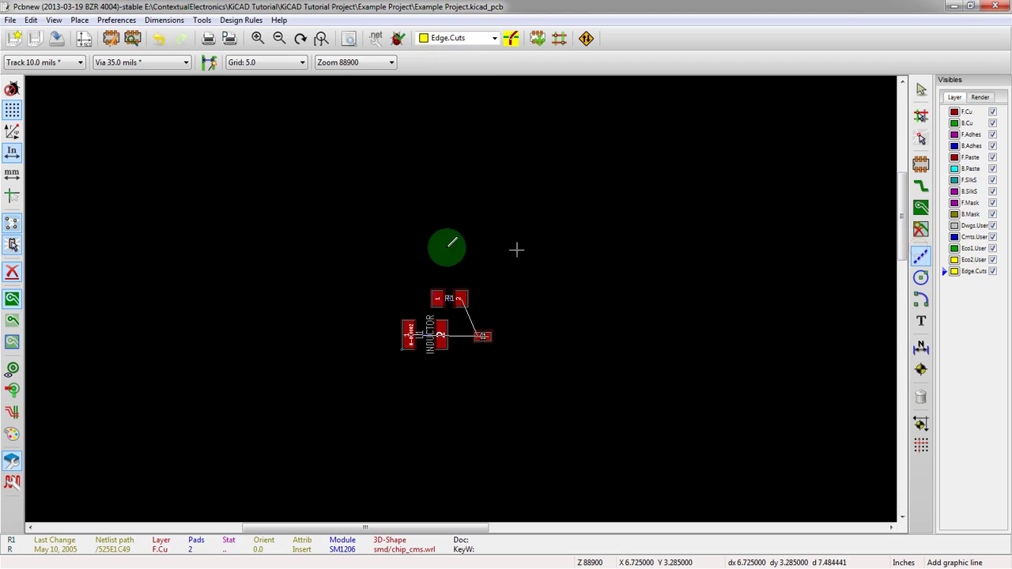
pyautogui.click(226, 128)
pyautogui.click(269, 484)
pyautogui.click(735, 484)
pyautogui.click(736, 129)
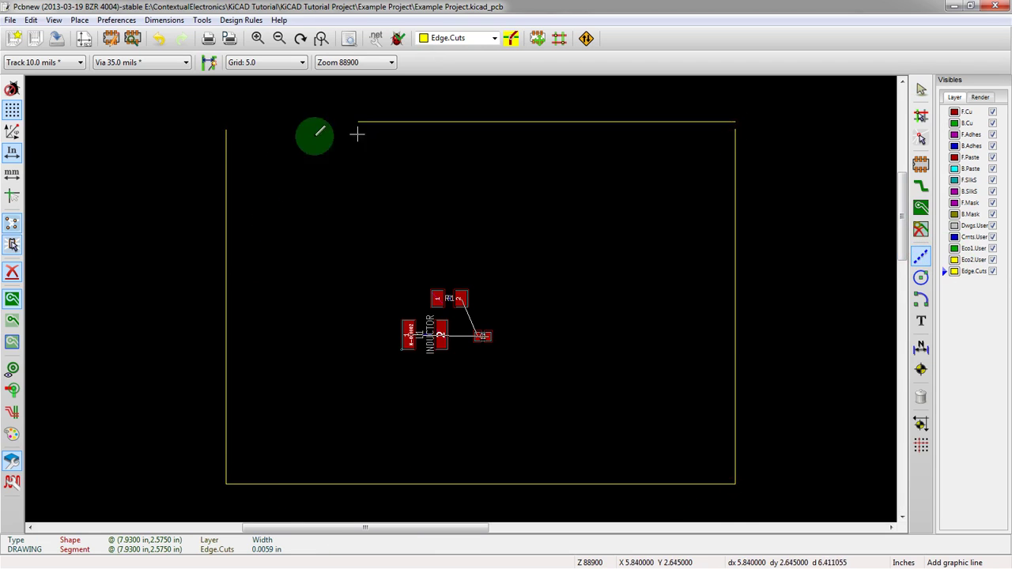
pyautogui.scroll(3, 722, 146)
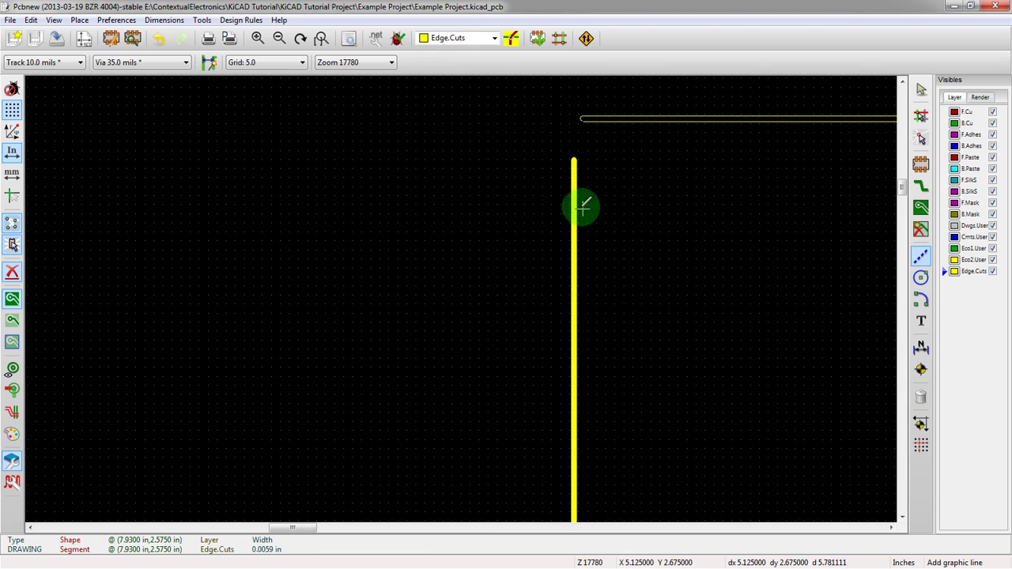
pyautogui.doubleClick(583, 235)
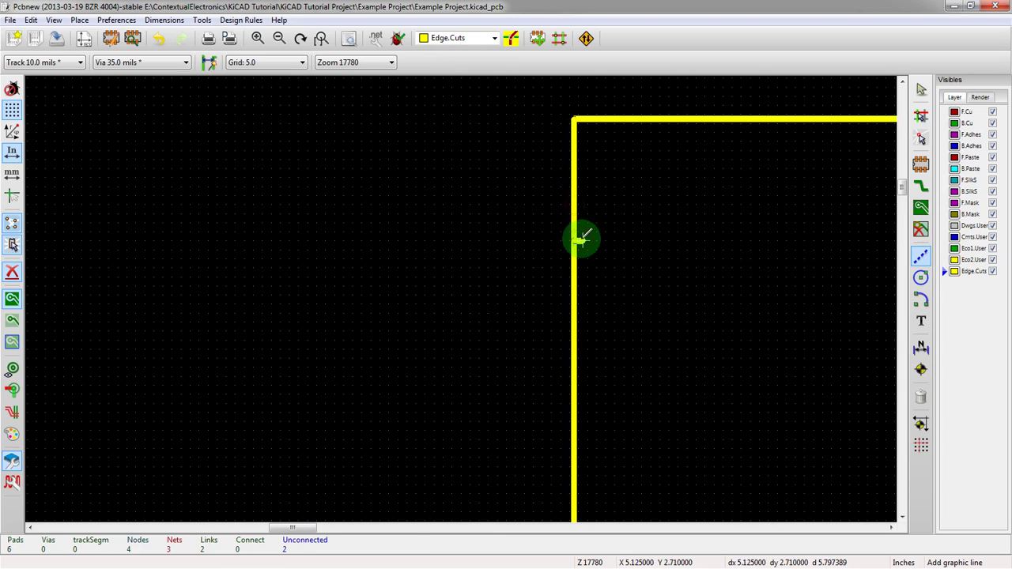
# Move R1 up above the other footprints and rotate it to 270° so that pad 2 faces C1
pyautogui.scroll(-3, 583, 234)
pyautogui.scroll(-2, 564, 403)
pyautogui.scroll(3, 459, 233)
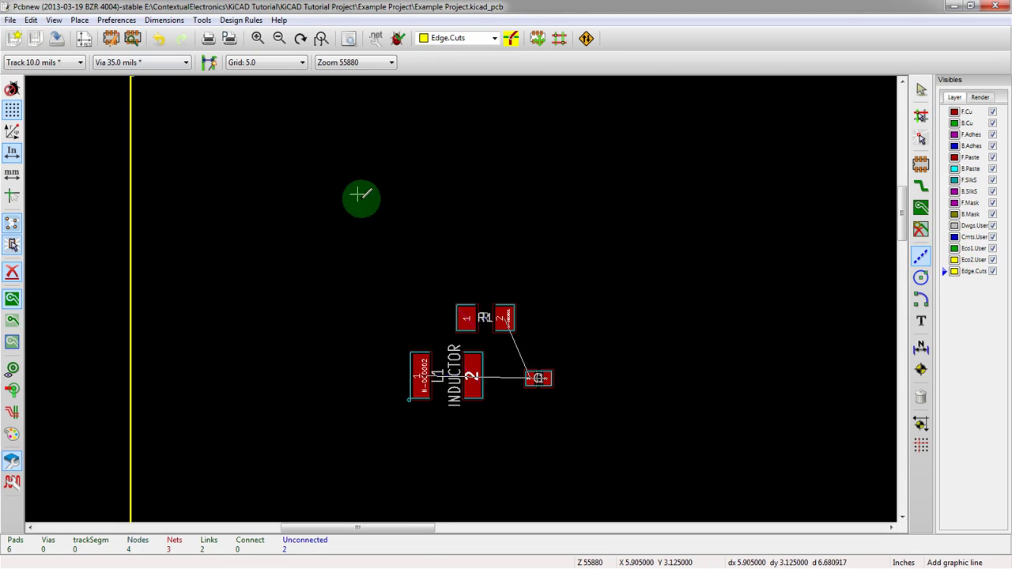
pyautogui.scroll(-3, 459, 299)
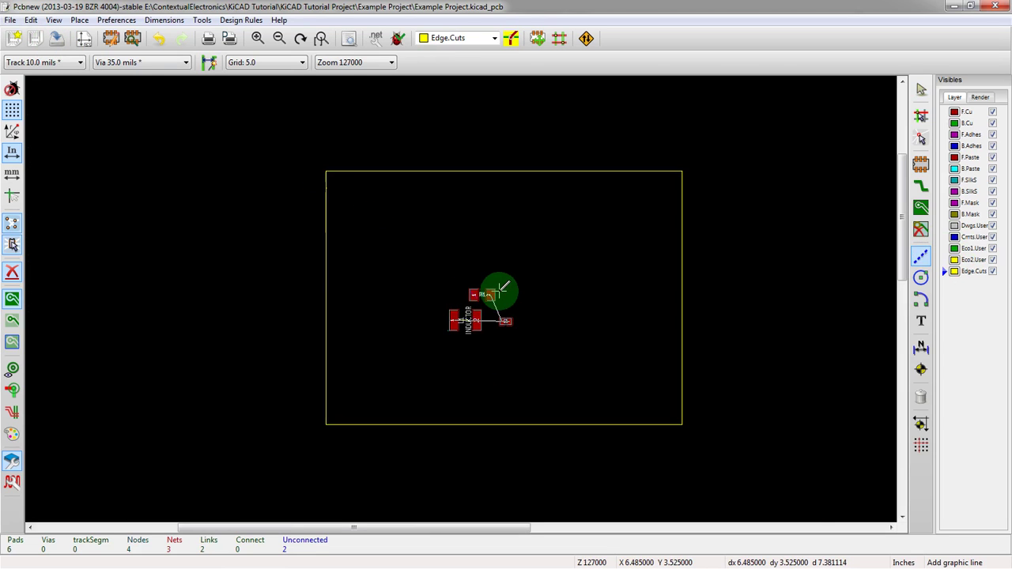
pyautogui.scroll(3, 501, 288)
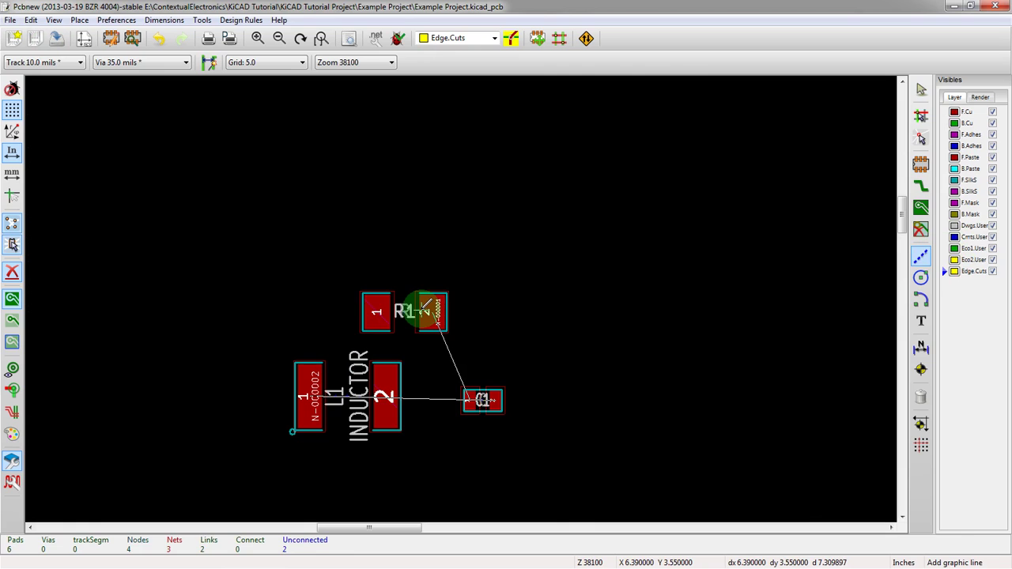
pyautogui.press('m')
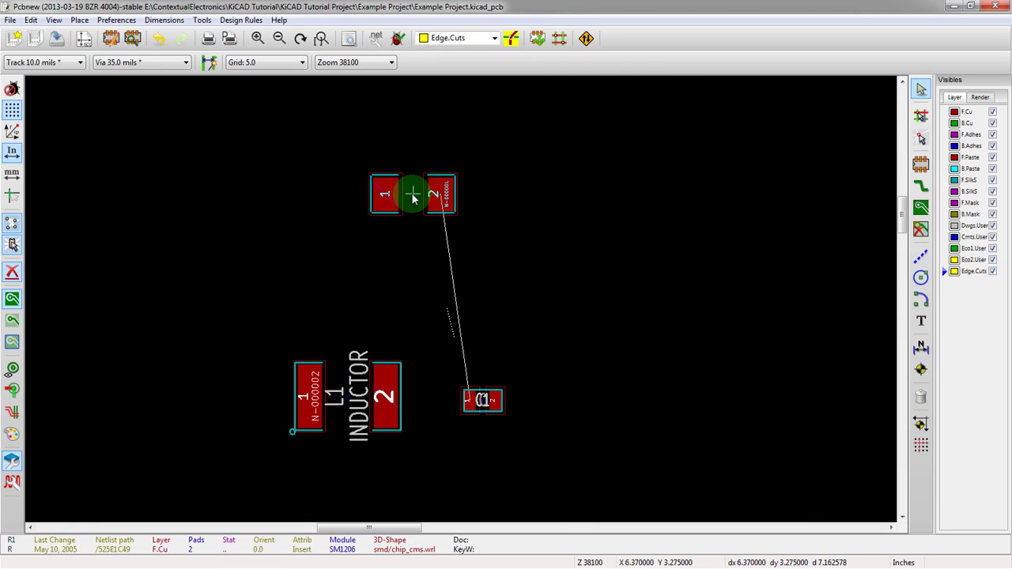
pyautogui.press('r')
pyautogui.press('r')
pyautogui.press('r')
pyautogui.click(450, 223)
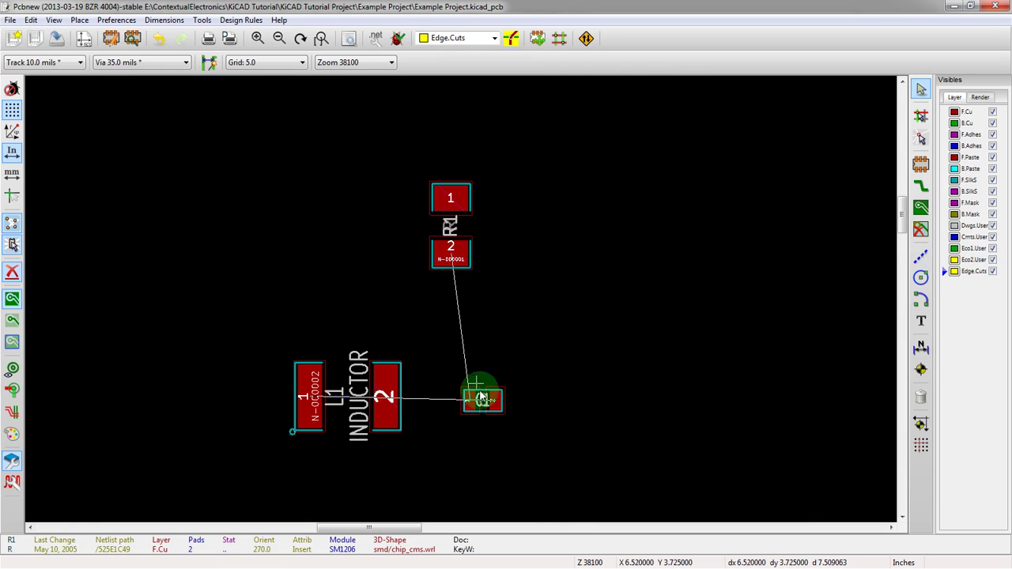
# Rotate footprint C1 to vertical and place it just below R1
pyautogui.press('m')
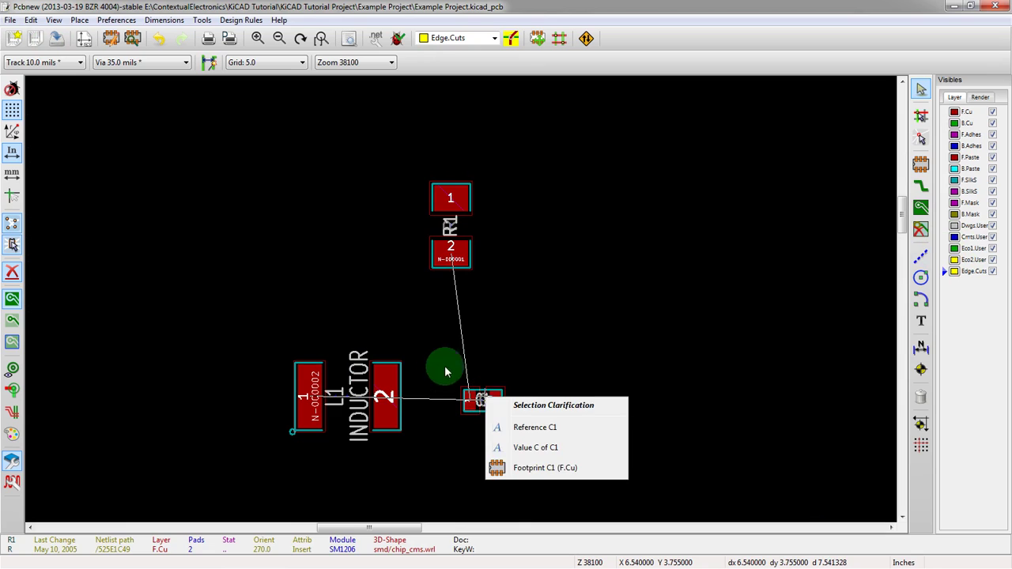
pyautogui.click(488, 468)
pyautogui.press('r')
pyautogui.click(433, 317)
# Route a track on the F.Cu layer from pad 2 of R1 to pad 1 of C1
pyautogui.click(437, 258)
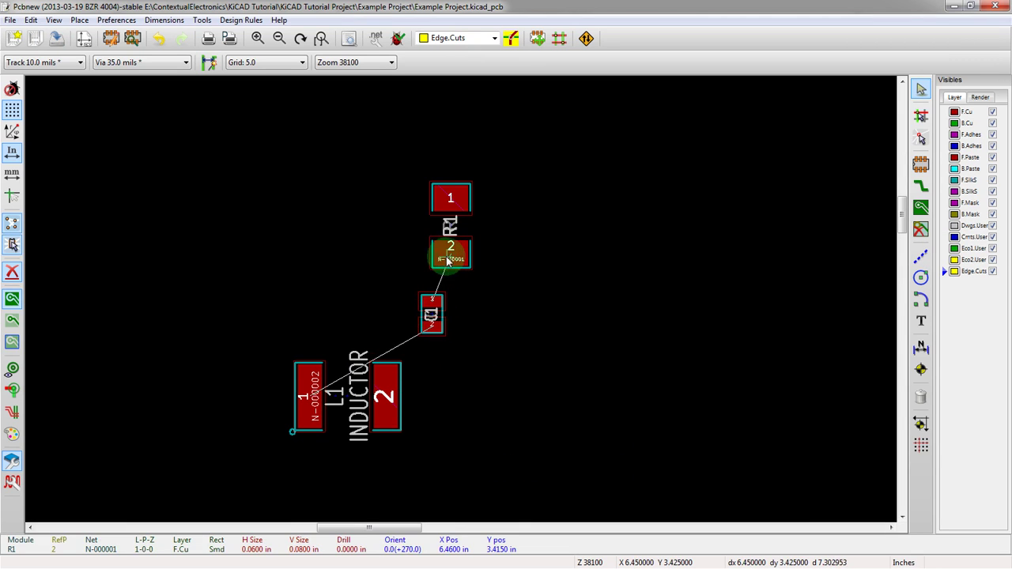
pyautogui.click(431, 276)
pyautogui.scroll(-2, 435, 297)
pyautogui.scroll(2, 463, 302)
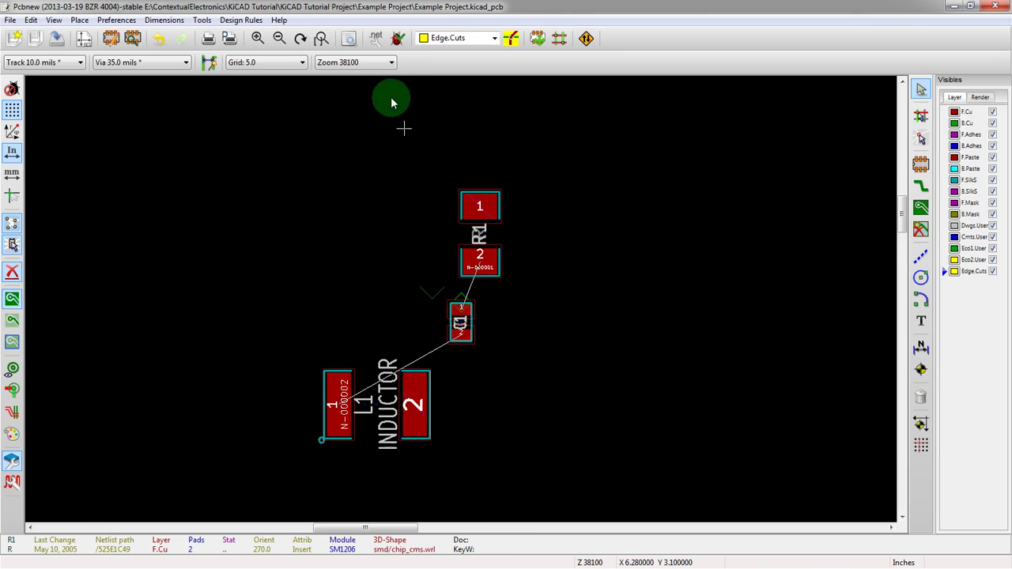
pyautogui.click(457, 38)
pyautogui.click(438, 49)
pyautogui.press('x')
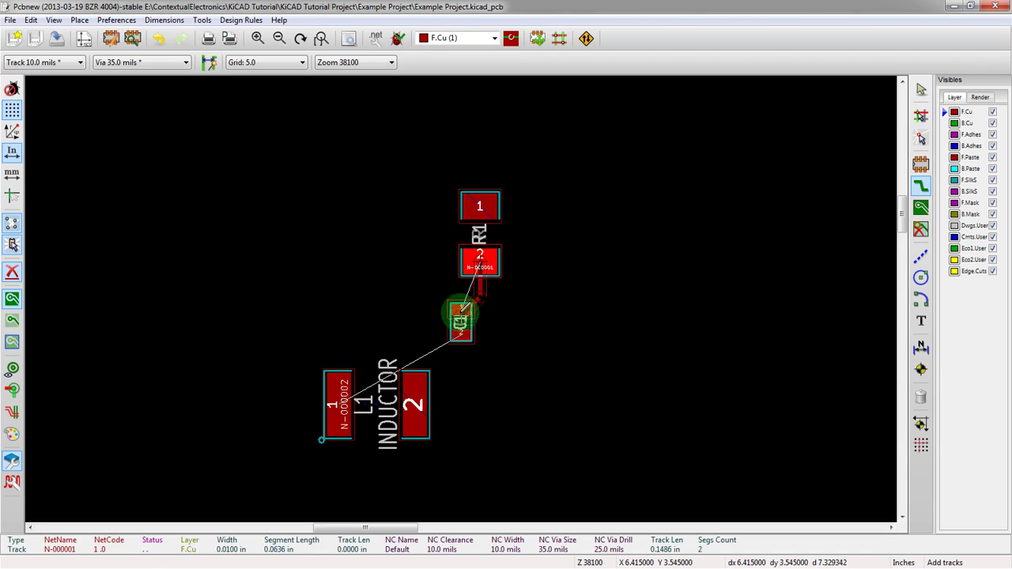
pyautogui.click(463, 312)
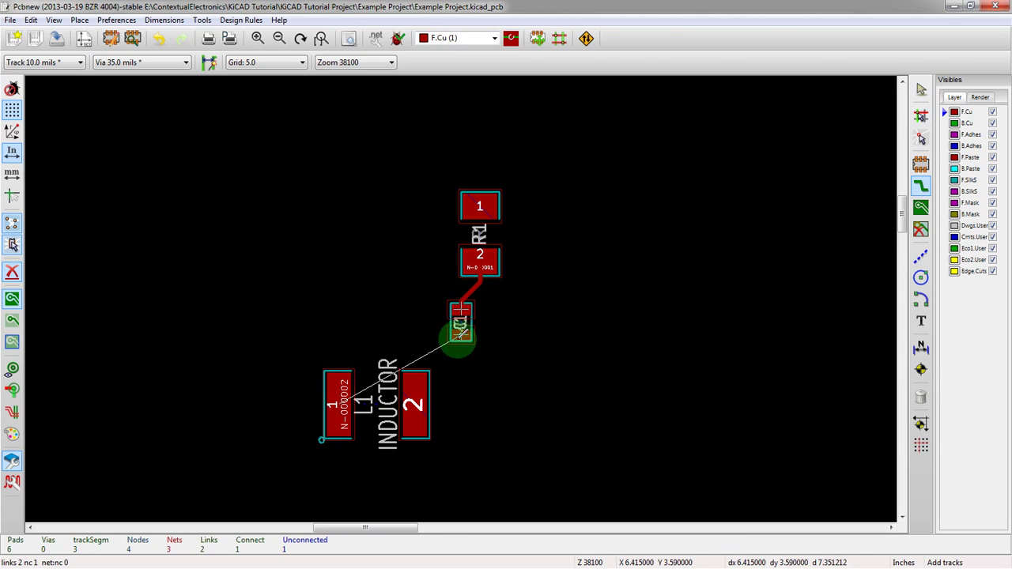
# Route an F.Cu track from pad 2 of C1 to pad 1 of L1 and save the board
pyautogui.click(459, 334)
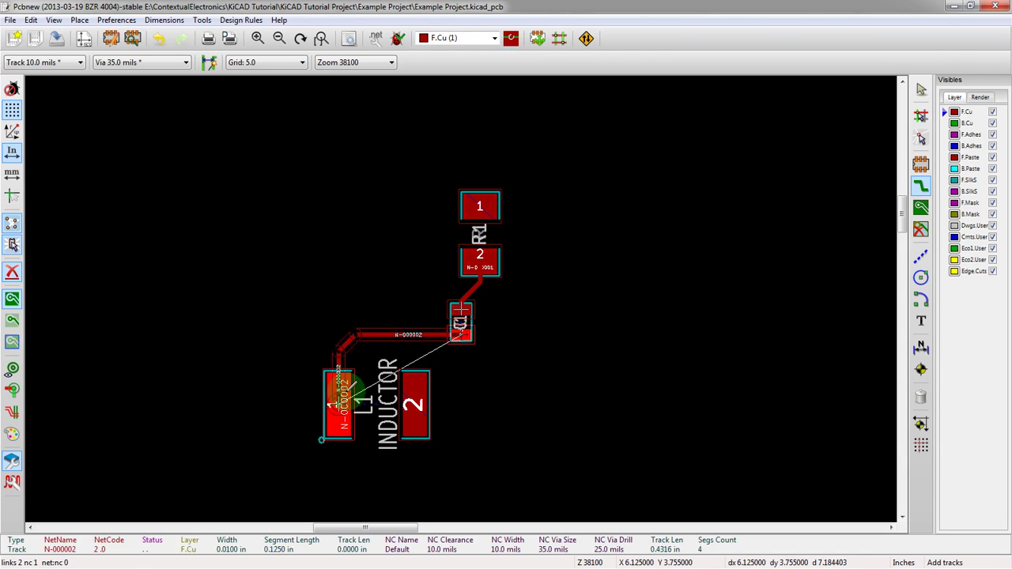
pyautogui.click(341, 371)
pyautogui.scroll(2, 413, 352)
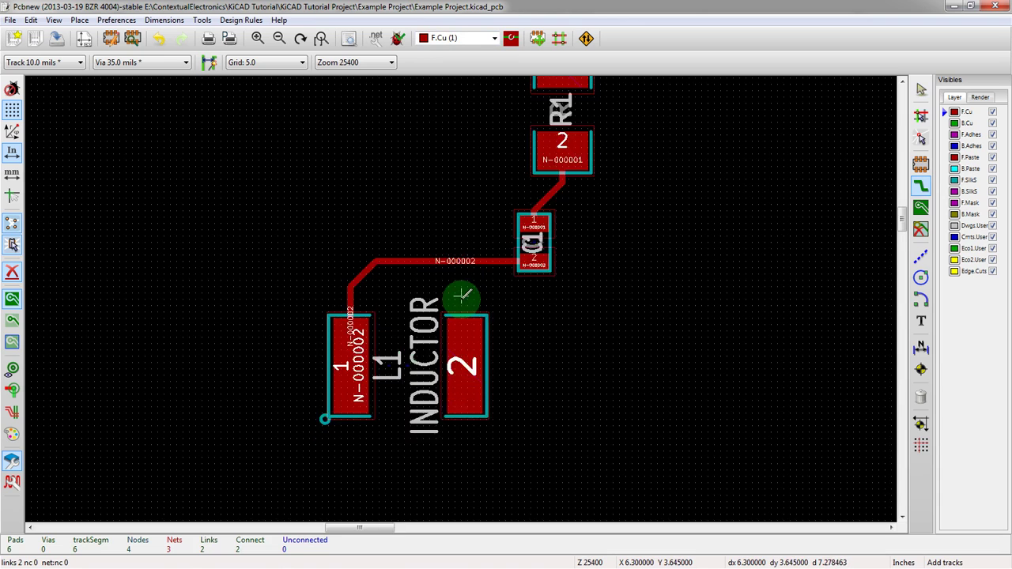
pyautogui.scroll(-2, 463, 293)
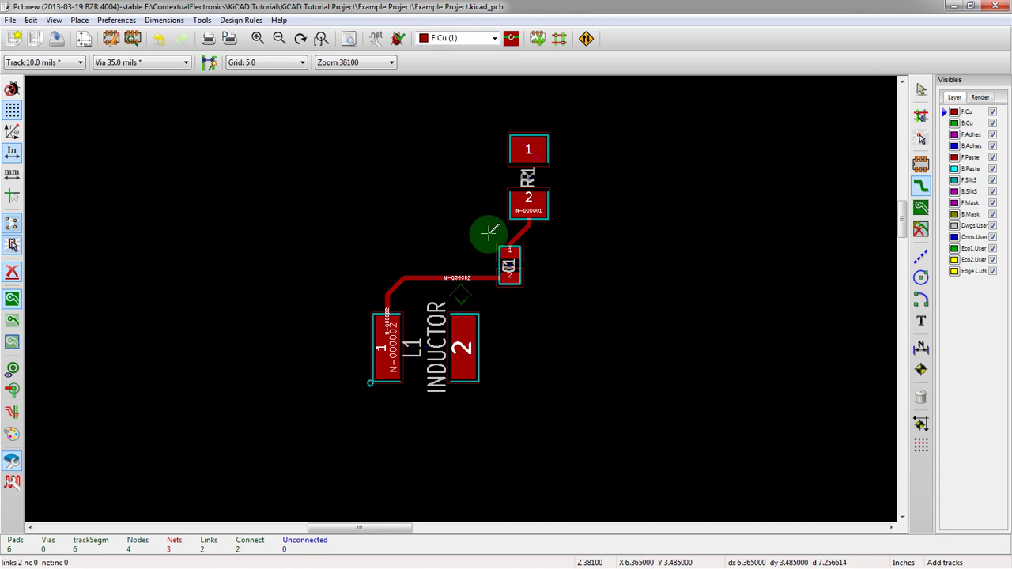
pyautogui.click(57, 41)
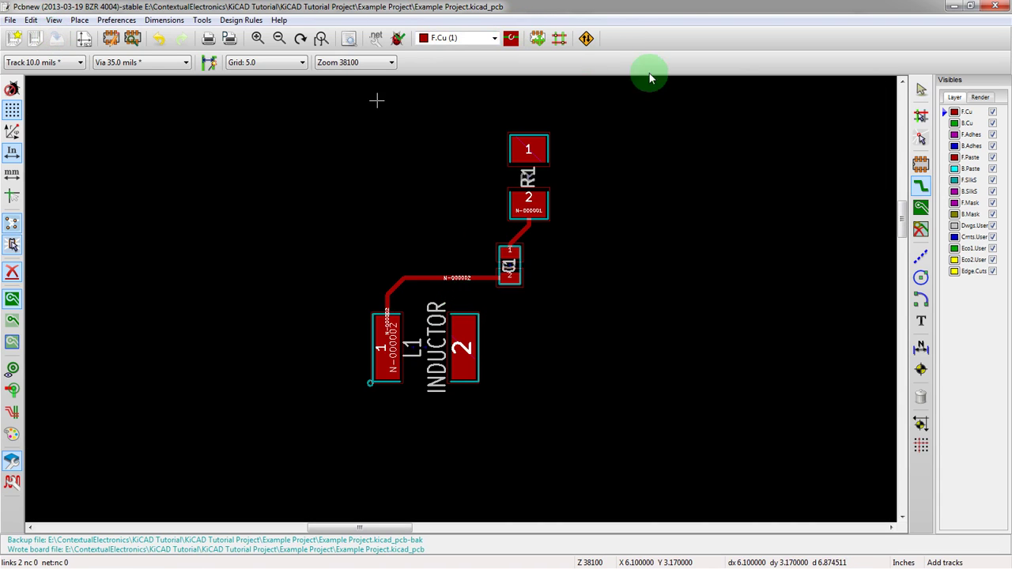
# Examine pad 2 of L1 and pad 1 of R1 for missing net connections
pyautogui.scroll(2, 553, 182)
pyautogui.scroll(2, 547, 154)
pyautogui.scroll(-2, 473, 284)
pyautogui.scroll(1, 463, 293)
pyautogui.scroll(-2, 464, 294)
pyautogui.scroll(1, 445, 337)
pyautogui.scroll(2, 460, 300)
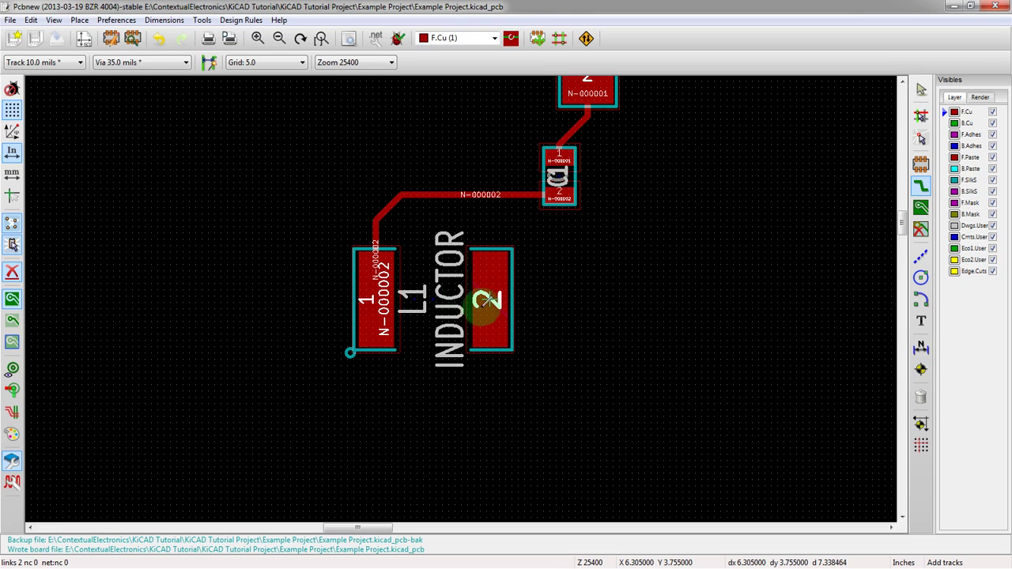
pyautogui.scroll(-2, 489, 304)
pyautogui.scroll(2, 470, 170)
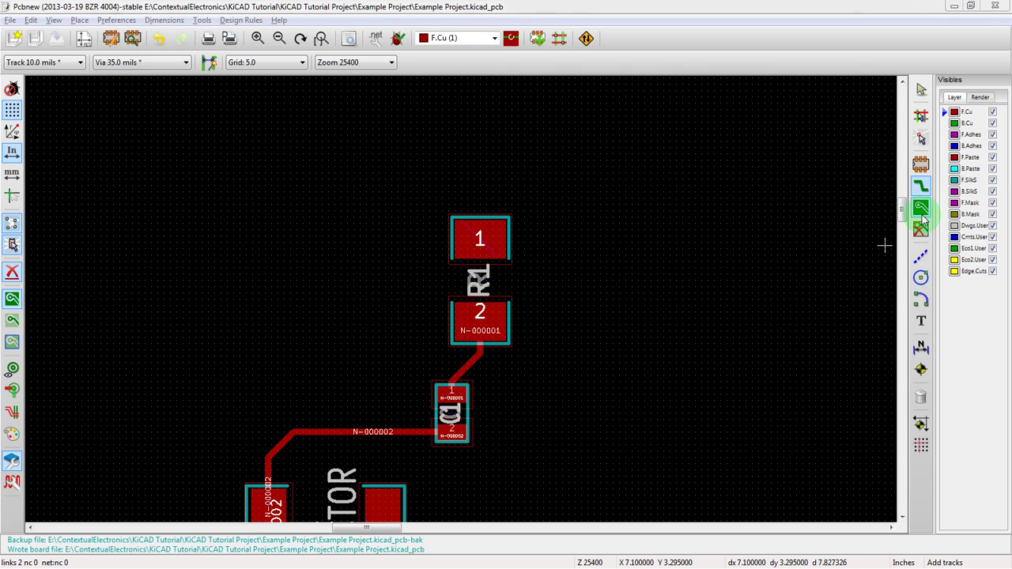
# Check which nets are available for a copper zone on the board, without creating a zone
pyautogui.click(921, 207)
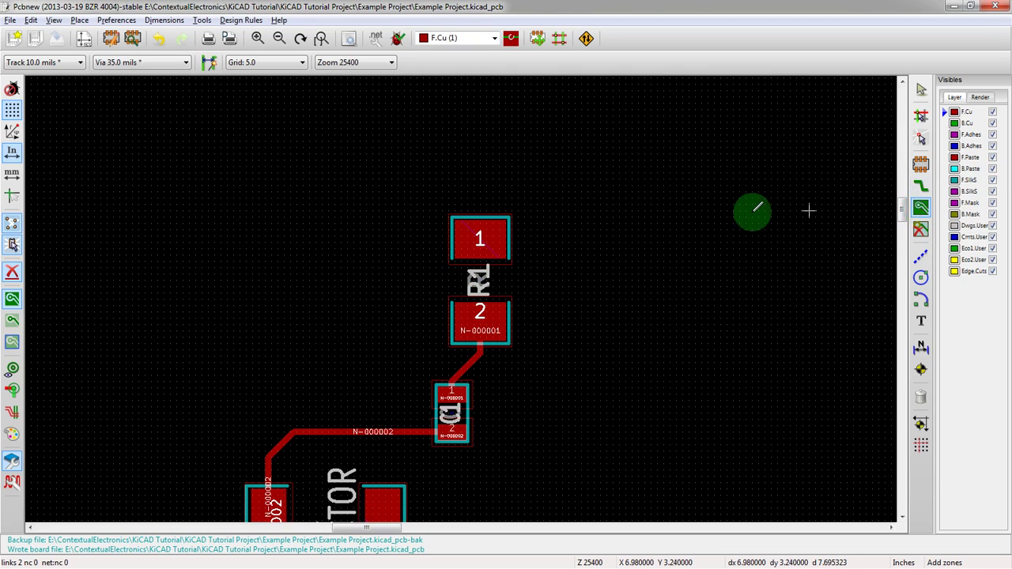
pyautogui.scroll(-2, 461, 303)
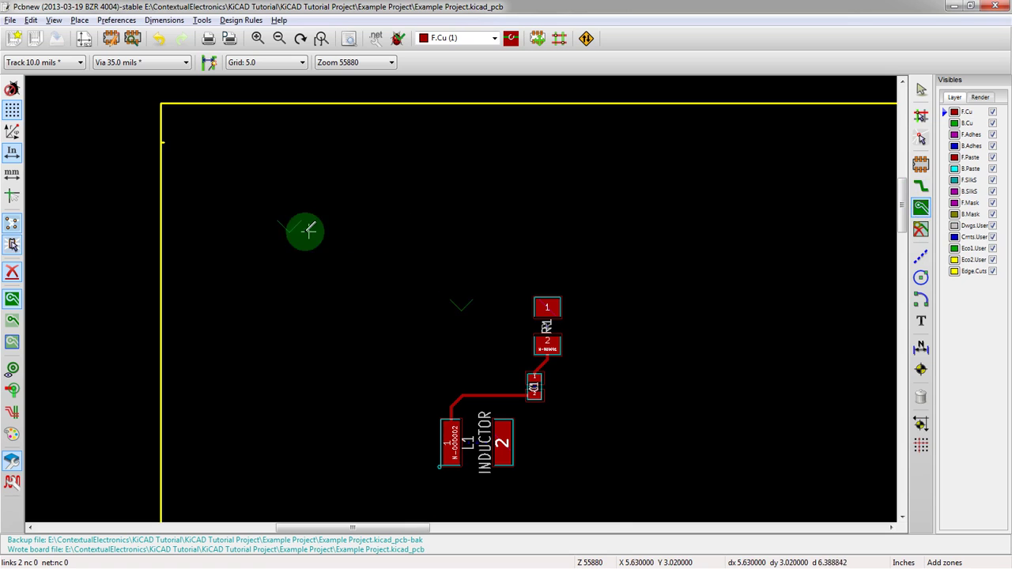
pyautogui.click(272, 209)
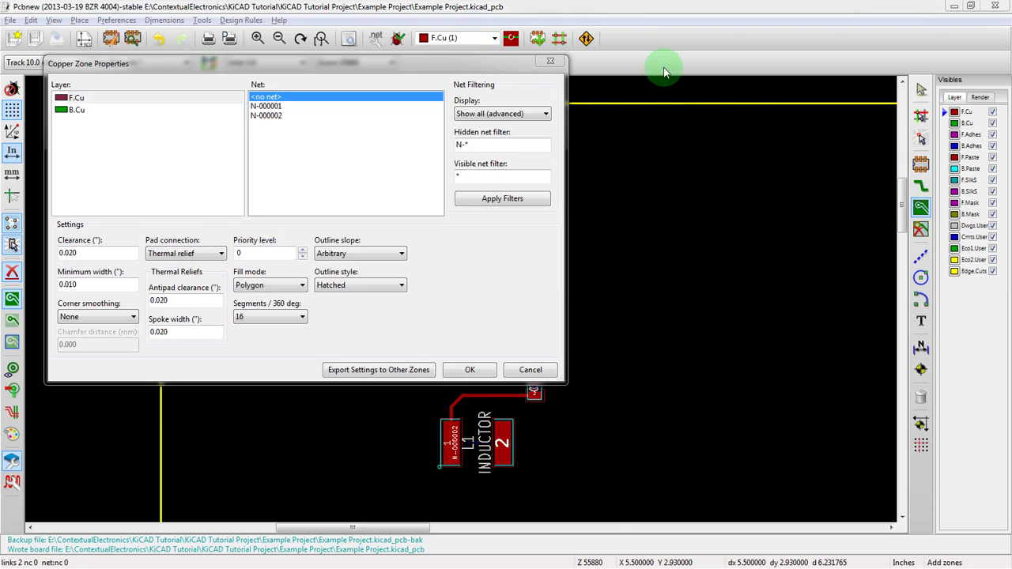
pyautogui.click(546, 62)
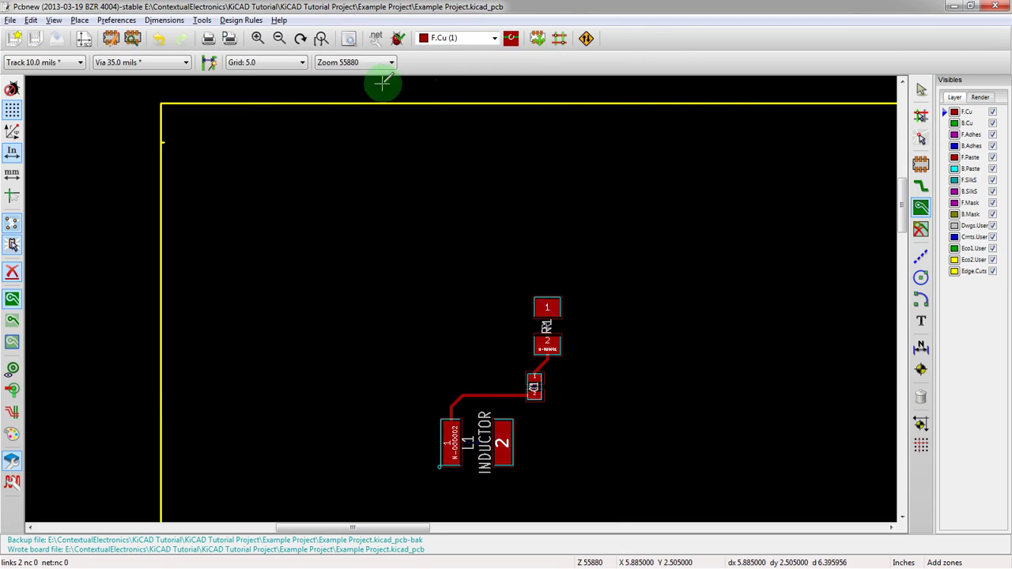
# Switch to the schematic editor and place a copy of capacitor C1 to the right of the series R1, C1 and L1 chain
pyautogui.hotkey('alt', 'Tab')
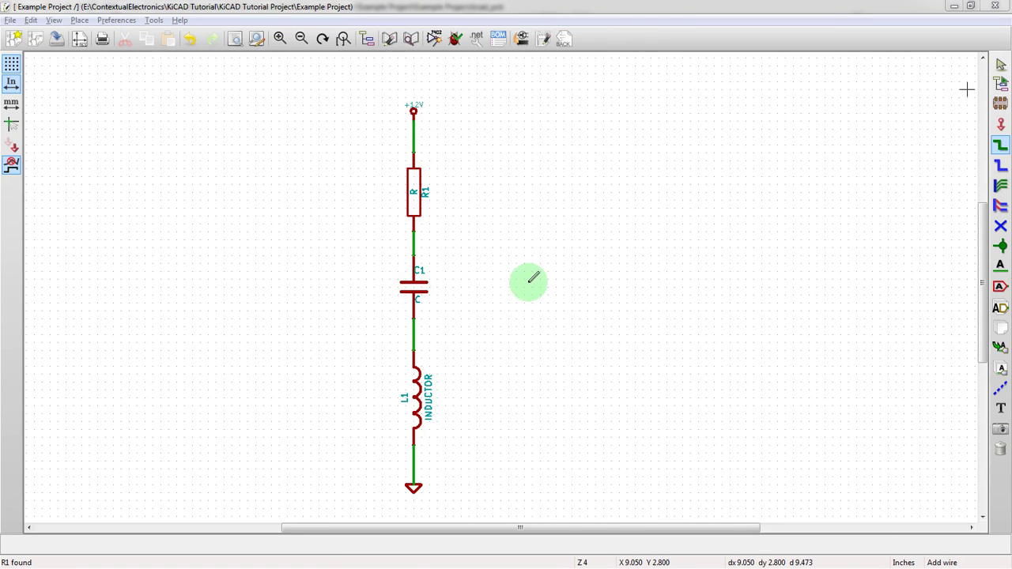
pyautogui.press('c')
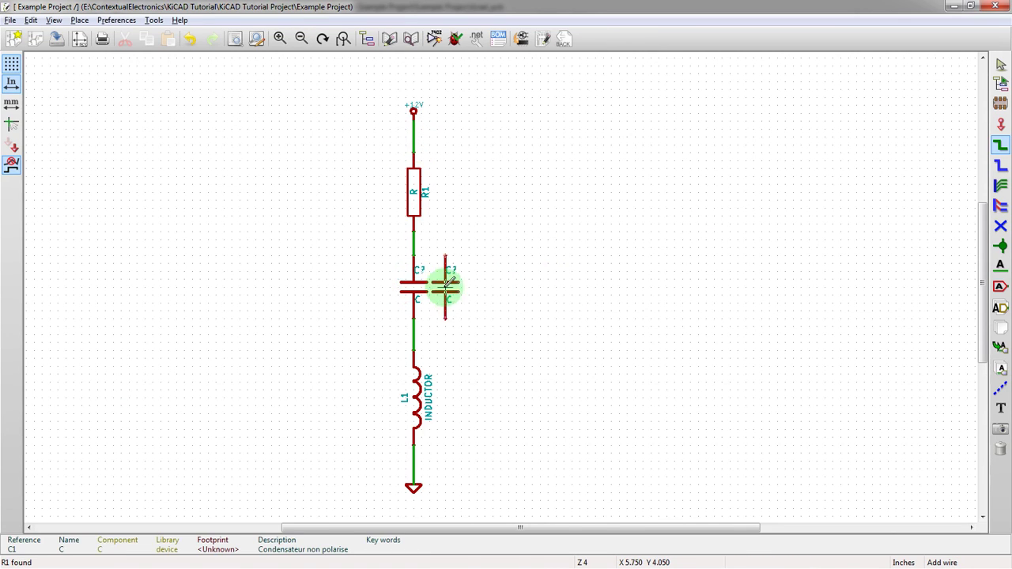
pyautogui.click(580, 285)
# Wire the new capacitor's upper pin to the +12V line above R1 and its lower pin to the ground line below L1
pyautogui.click(580, 253)
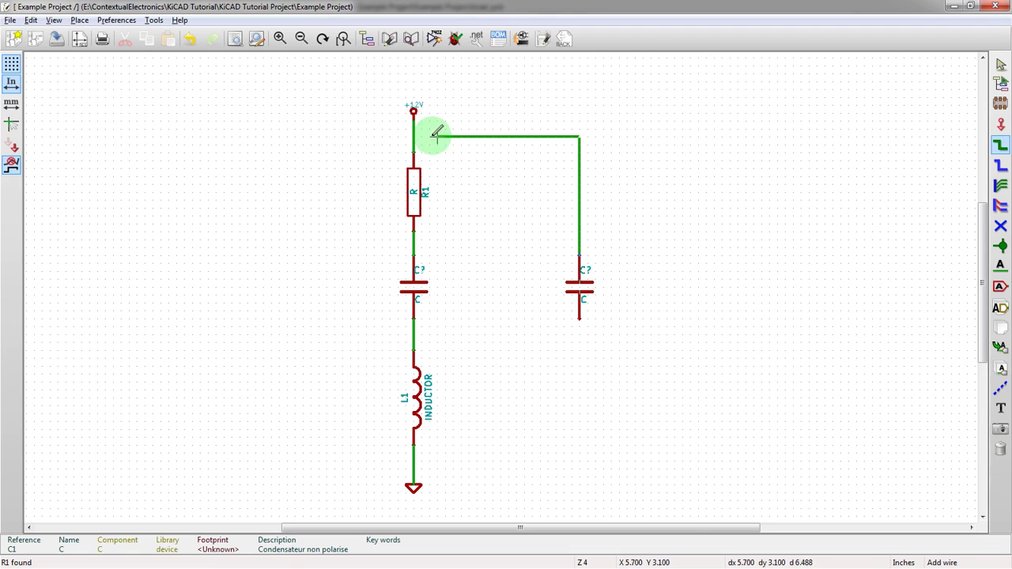
pyautogui.click(414, 136)
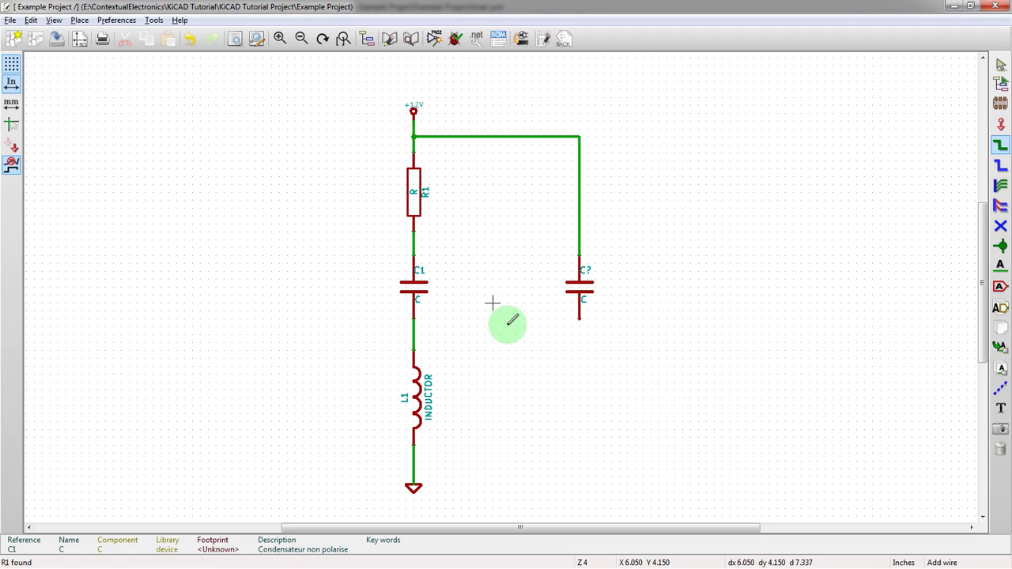
pyautogui.click(580, 318)
pyautogui.click(414, 453)
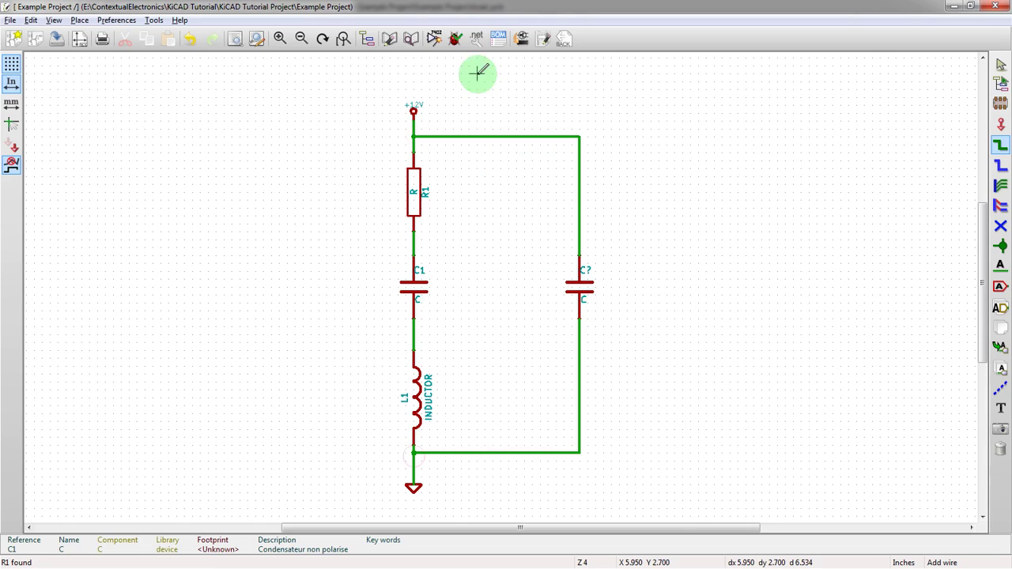
# Generate the Pcbnew netlist in Advanced Format, annotating only the unannotated components on the entire schematic
pyautogui.click(477, 38)
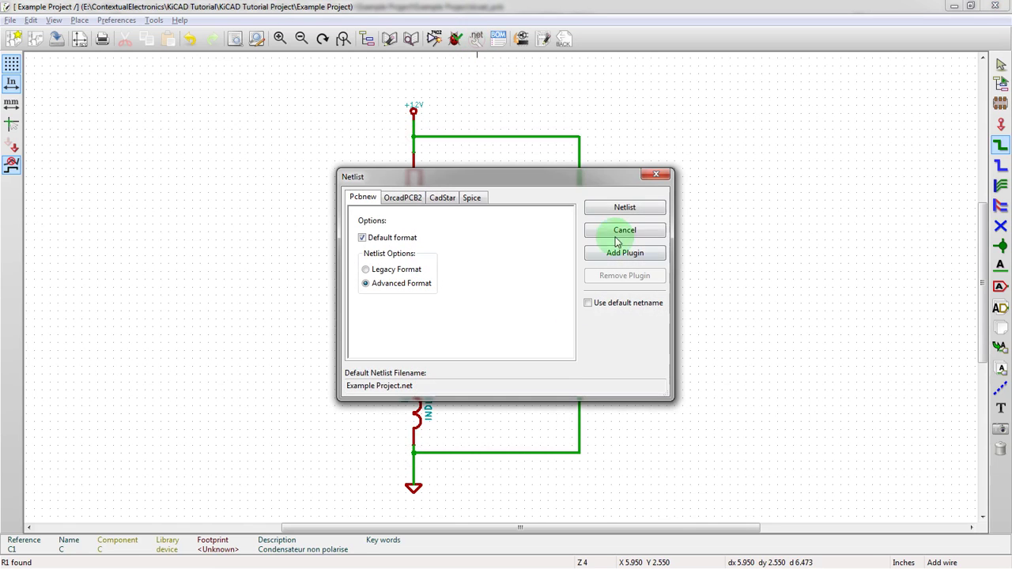
pyautogui.click(618, 211)
pyautogui.click(735, 467)
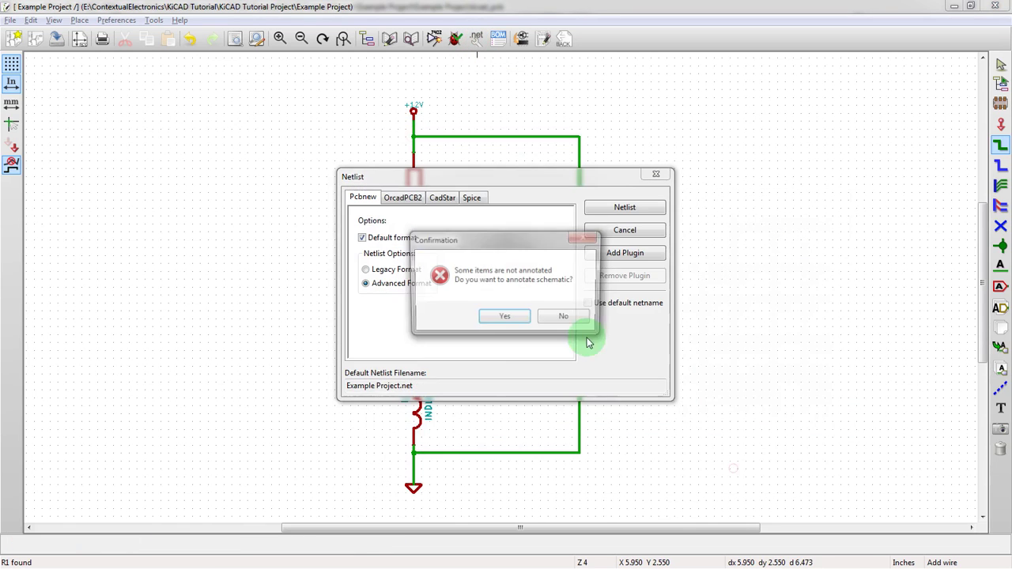
pyautogui.click(511, 326)
pyautogui.click(577, 420)
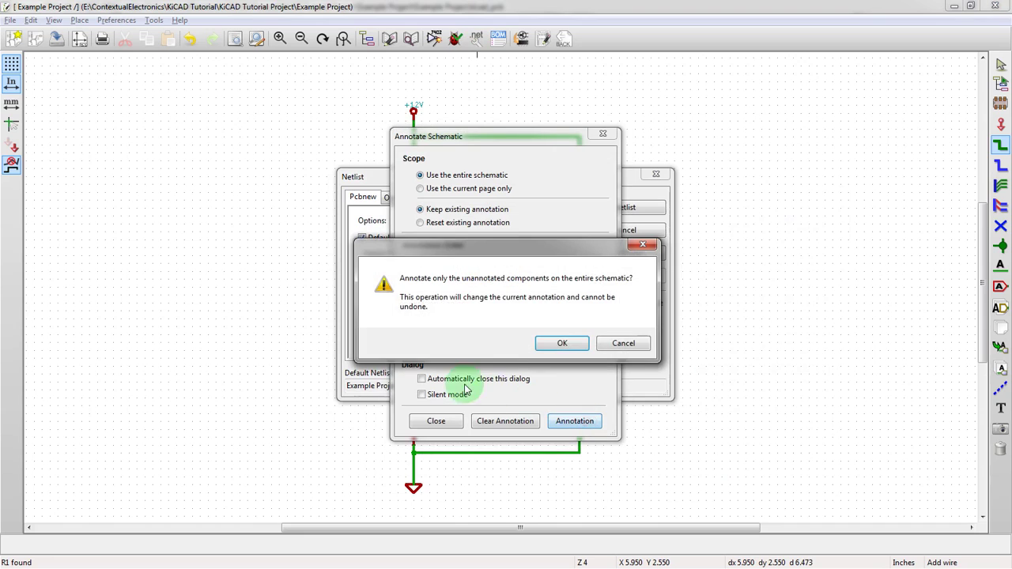
pyautogui.click(562, 343)
pyautogui.click(440, 422)
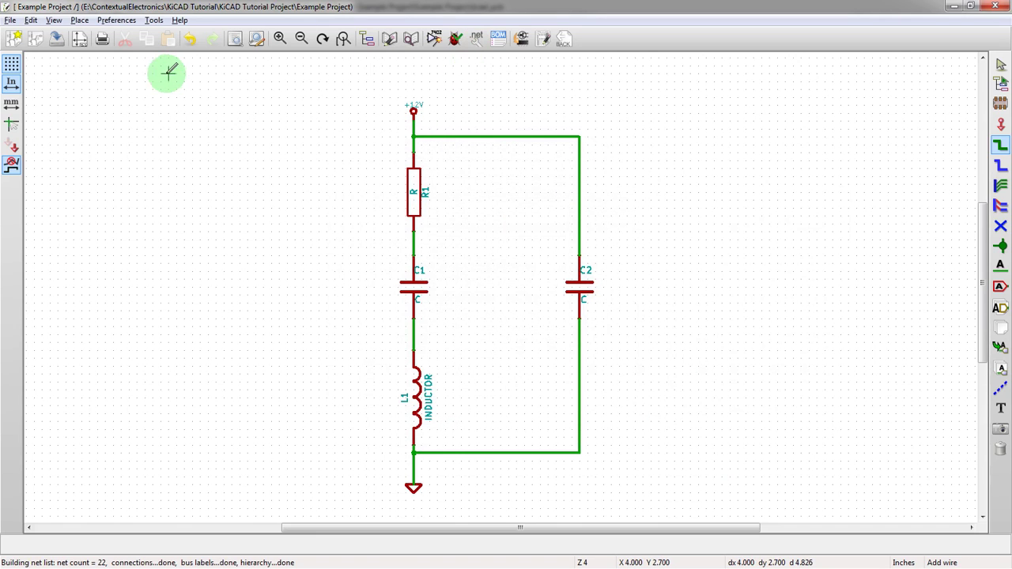
# In CvPcb, assign the SM0603 footprint to C2, save the component associations and close CvPcb
pyautogui.click(519, 39)
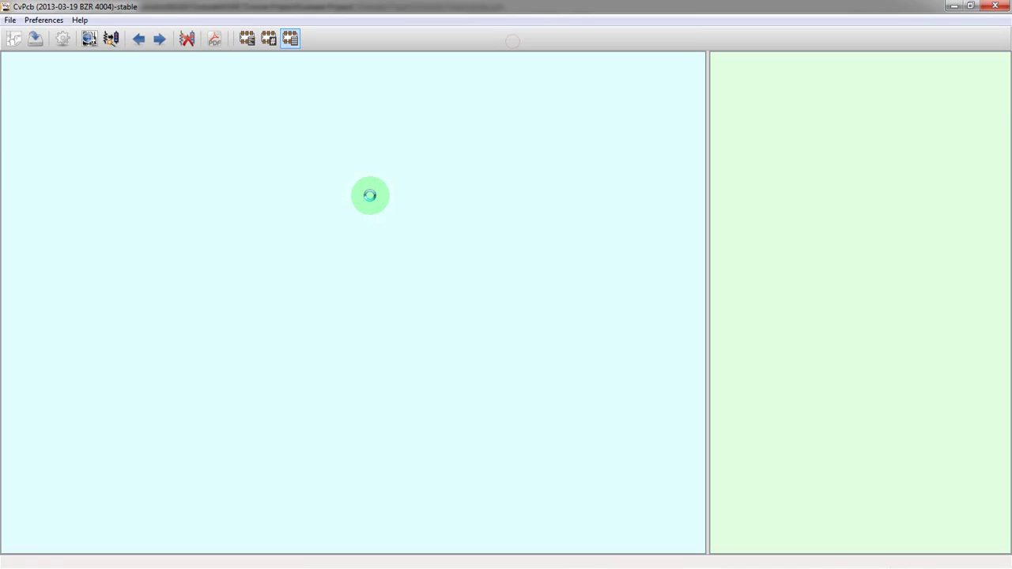
pyautogui.click(159, 73)
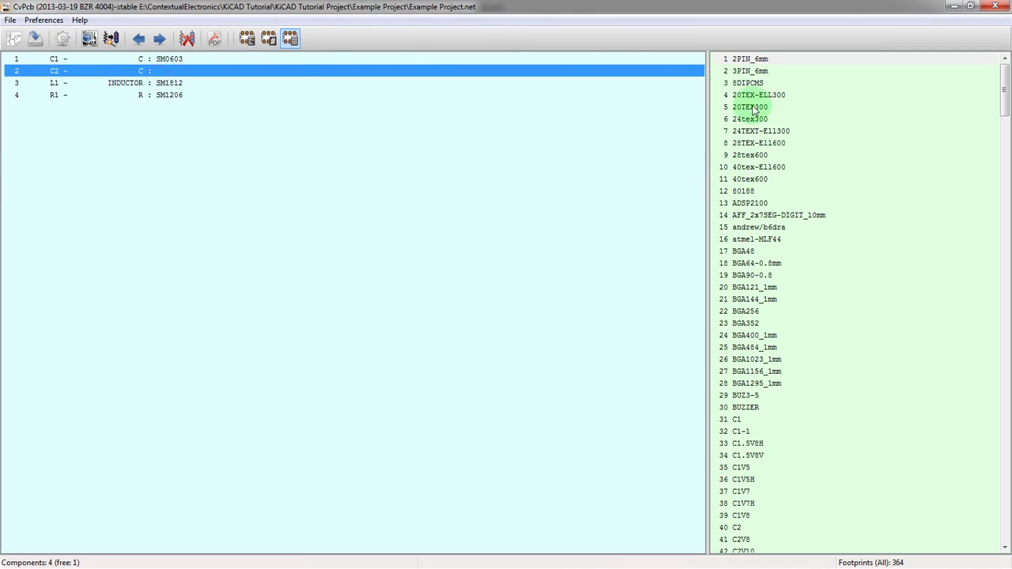
pyautogui.click(254, 45)
pyautogui.doubleClick(725, 97)
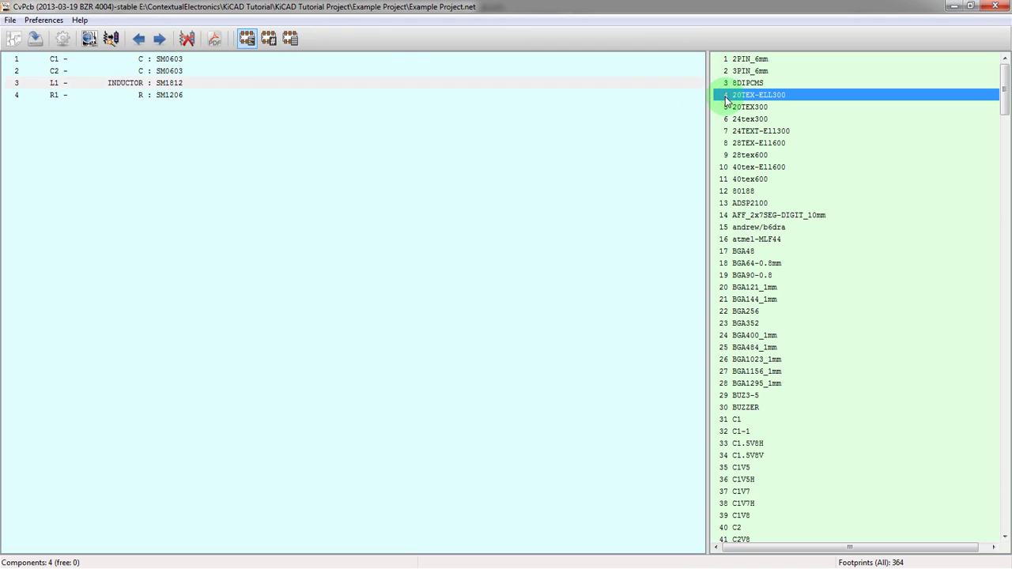
pyautogui.click(35, 39)
pyautogui.press('Return')
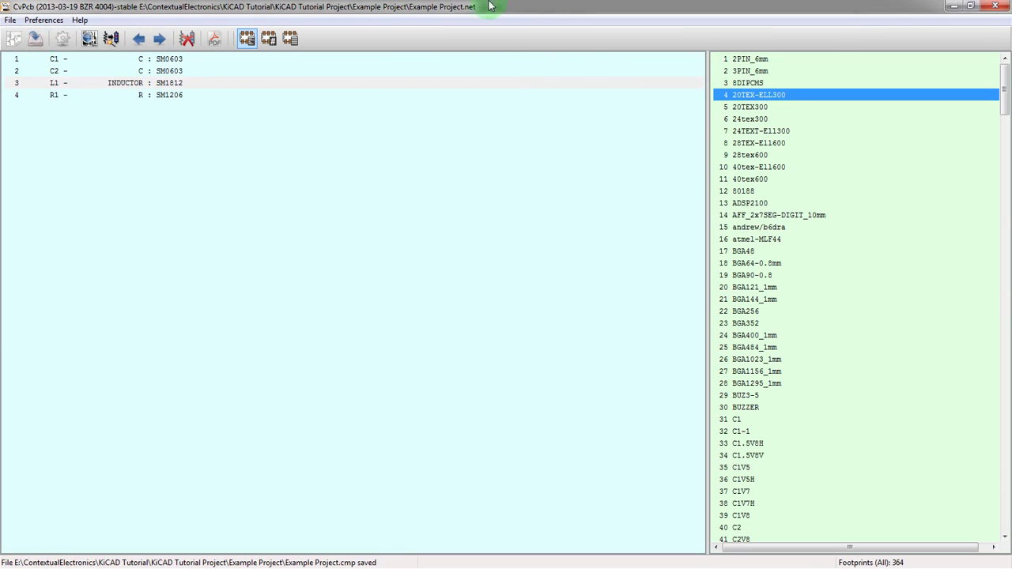
pyautogui.click(994, 6)
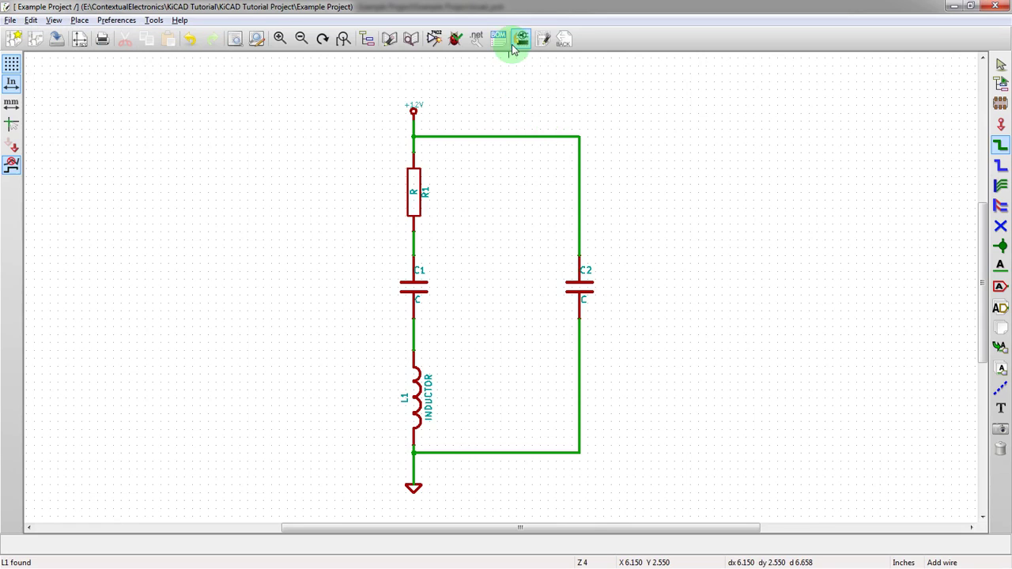
# Switch to the Pcbnew board and read the current netlist into it, keeping the existing footprints and tracks
pyautogui.click(528, 41)
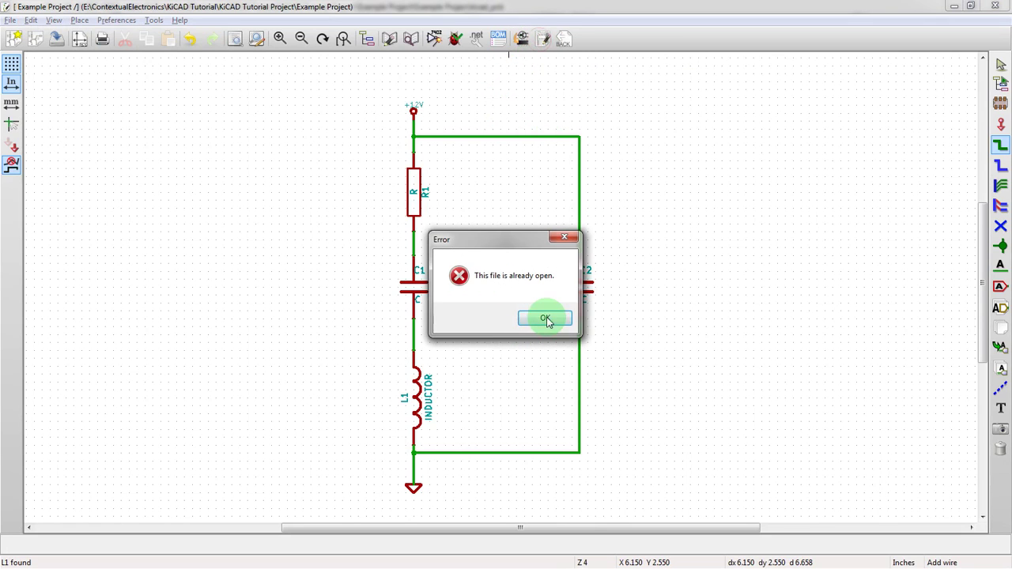
pyautogui.click(545, 318)
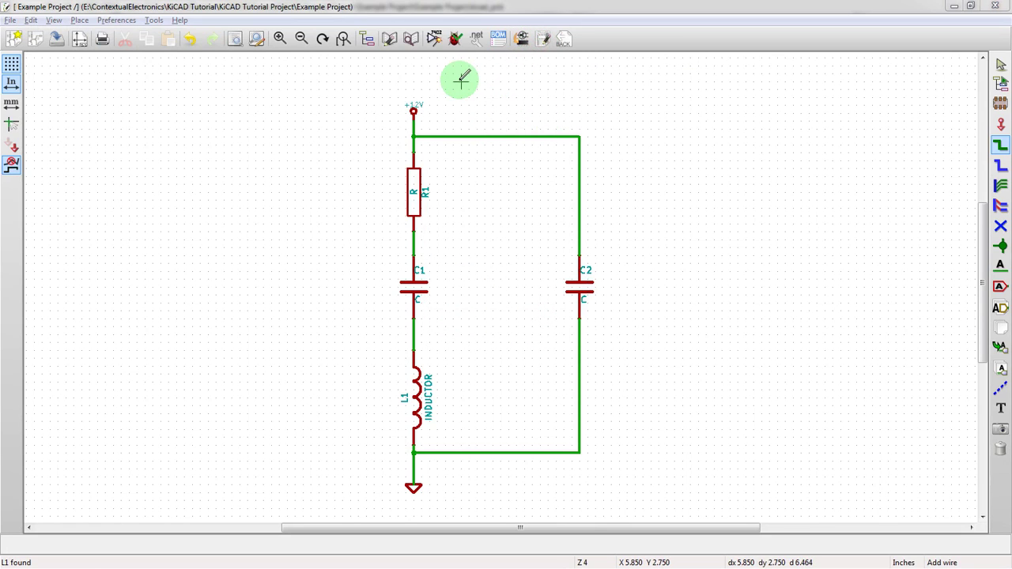
pyautogui.hotkey('alt', 'Tab')
pyautogui.hotkey('alt', 'Tab')
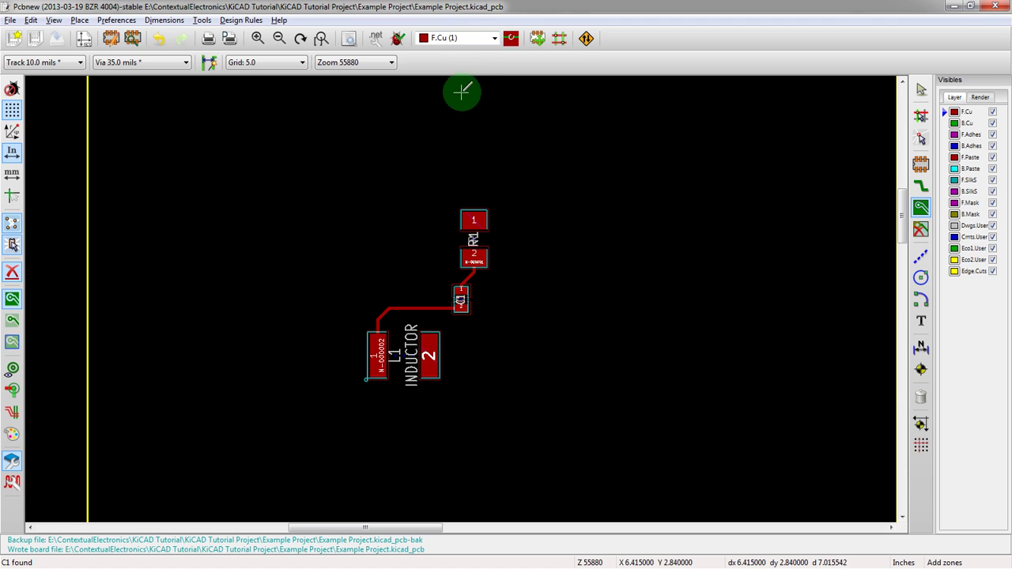
pyautogui.click(379, 47)
pyautogui.click(315, 127)
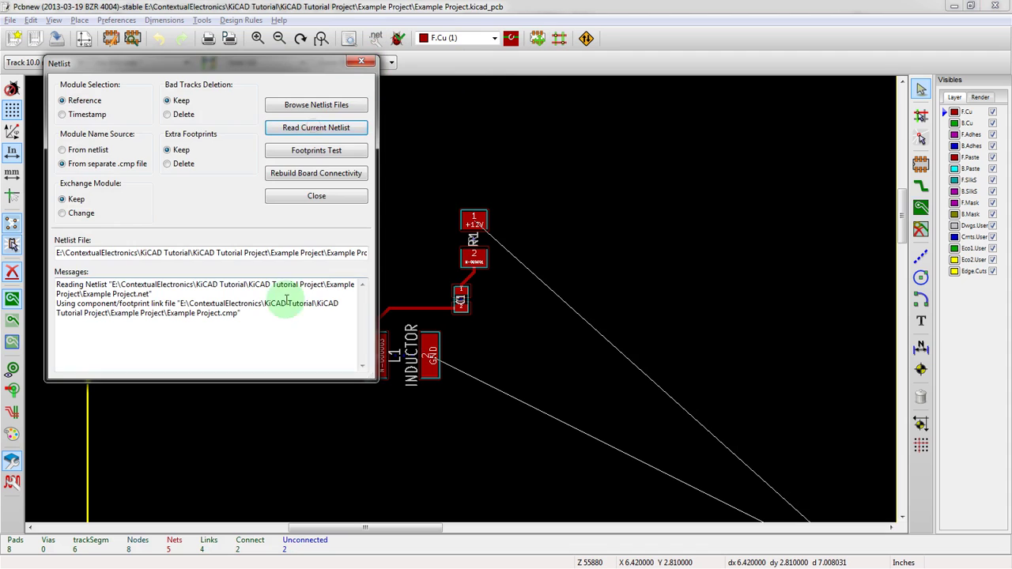
pyautogui.press('Escape')
# Move the C2 footprint from the board's corner to the right of C1 and L1, and rotate it to 270 degrees
pyautogui.scroll(-3, 429, 296)
pyautogui.scroll(3, 502, 339)
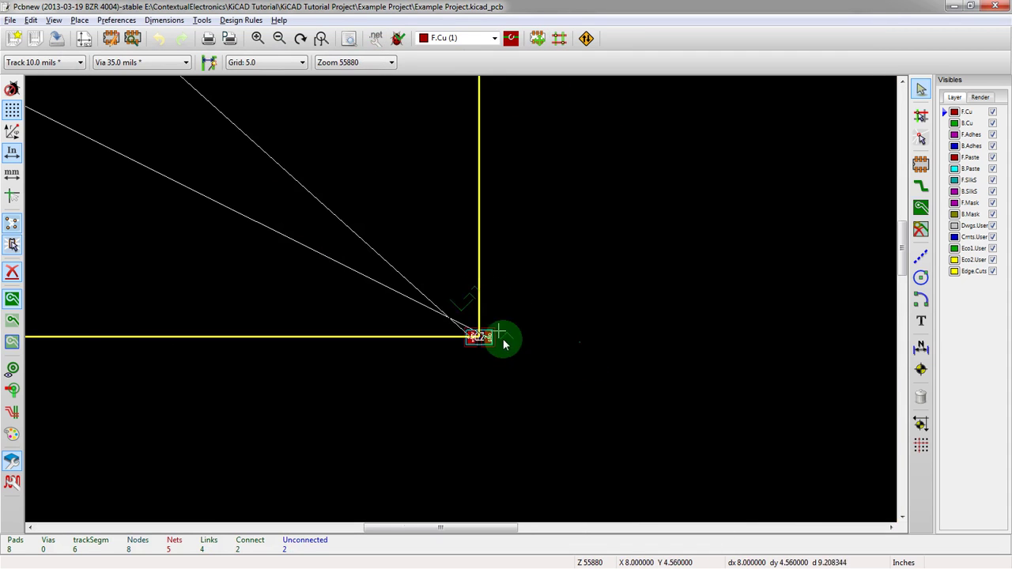
pyautogui.scroll(3, 503, 351)
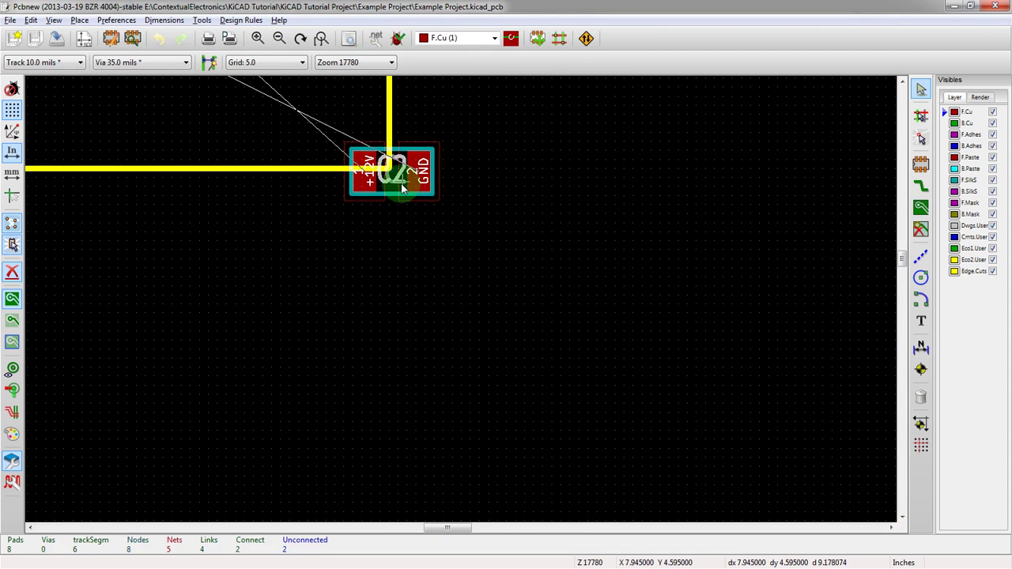
pyautogui.press('m')
pyautogui.click(431, 253)
pyautogui.scroll(-3, 450, 285)
pyautogui.click(425, 282)
pyautogui.scroll(3, 425, 282)
pyautogui.press('r')
pyautogui.press('r')
pyautogui.press('r')
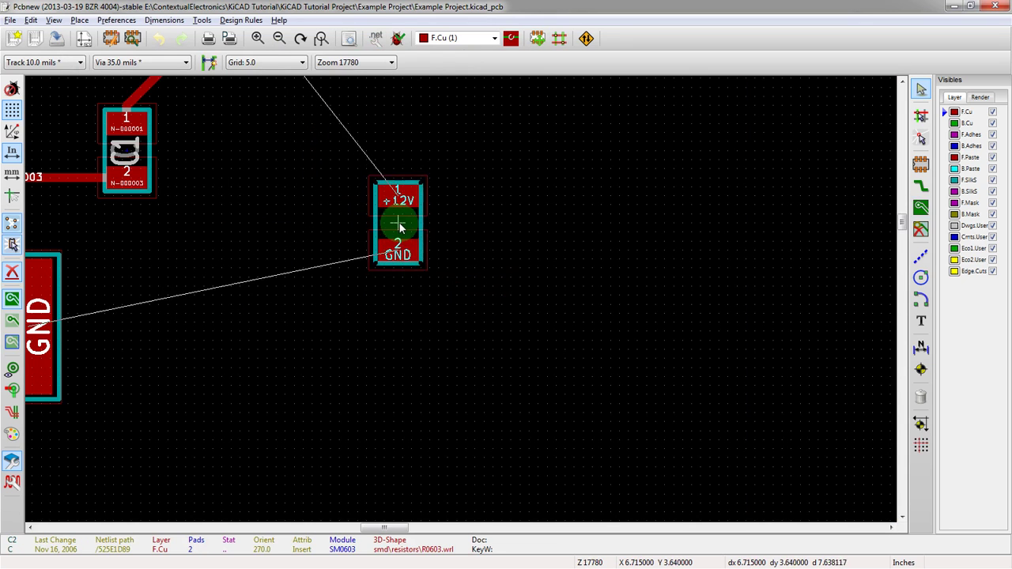
# Start a copper zone just inside the upper-left corner of the board outline, on layer F.Cu with net +12V
pyautogui.scroll(-2, 404, 237)
pyautogui.scroll(1, 451, 294)
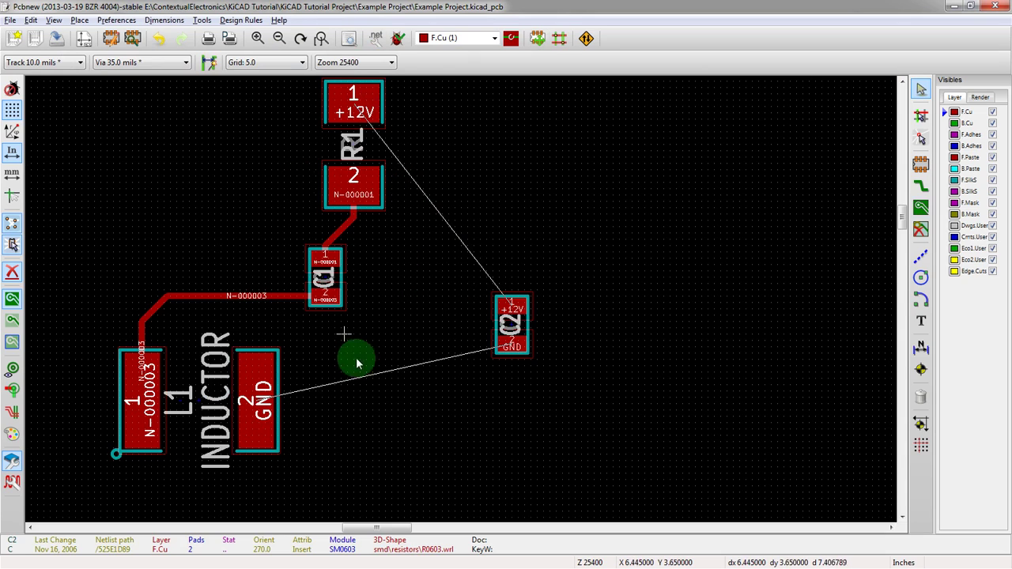
pyautogui.scroll(-1, 479, 309)
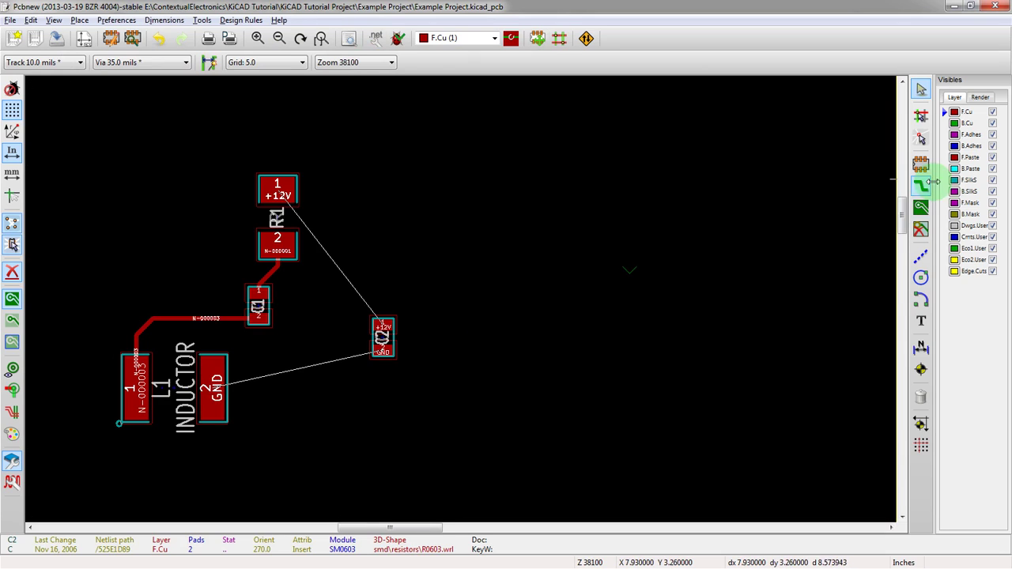
pyautogui.click(919, 207)
pyautogui.scroll(-1, 442, 274)
pyautogui.scroll(-1, 426, 309)
pyautogui.scroll(1, 305, 311)
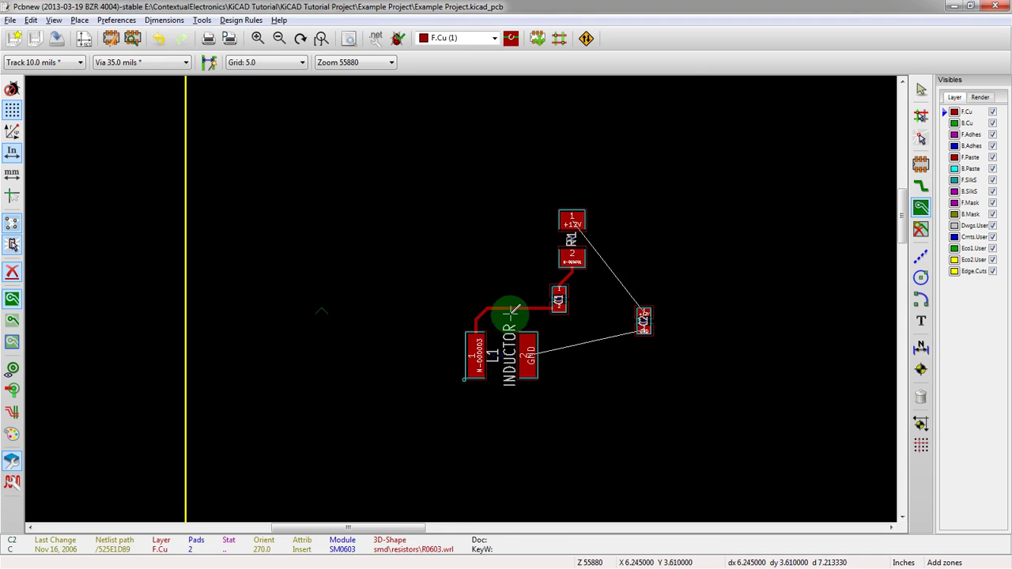
pyautogui.scroll(1, 331, 253)
pyautogui.scroll(1, 328, 214)
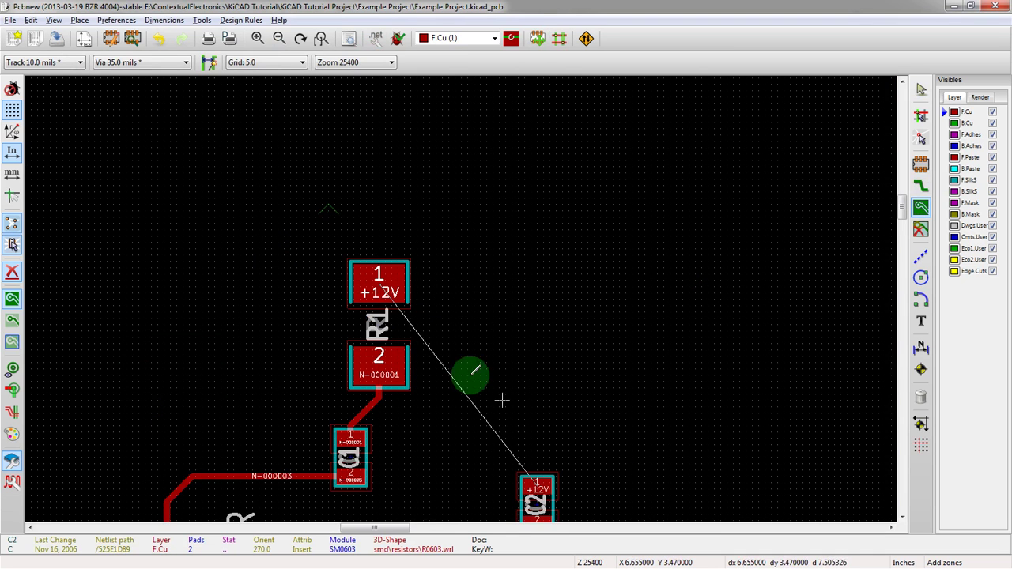
pyautogui.scroll(-3, 490, 397)
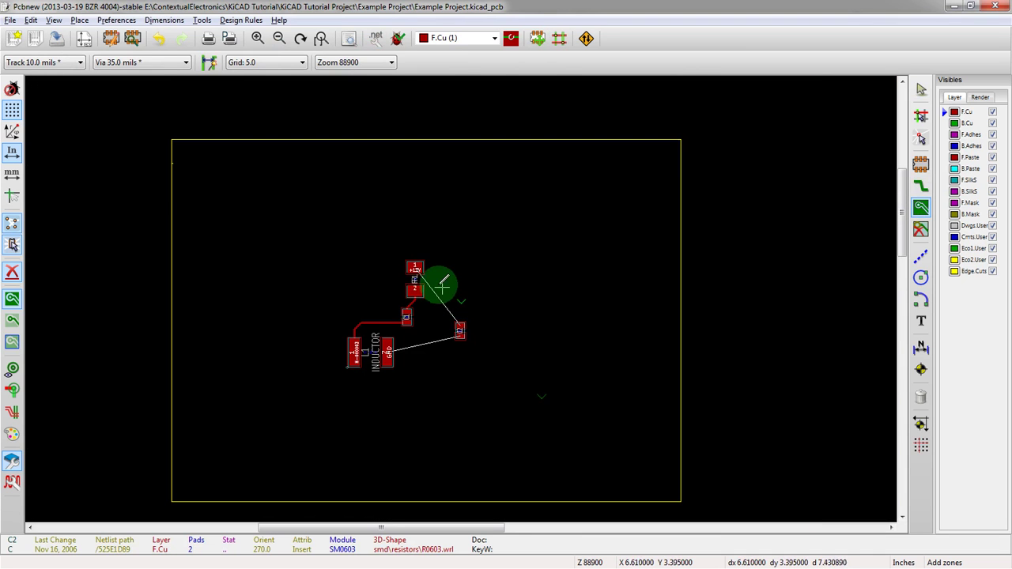
pyautogui.click(202, 175)
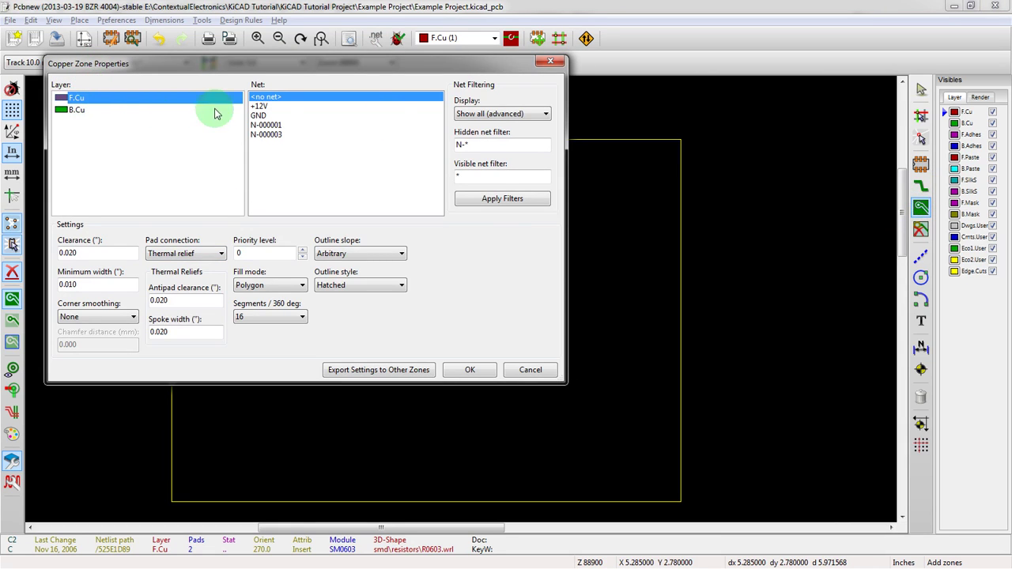
pyautogui.click(269, 106)
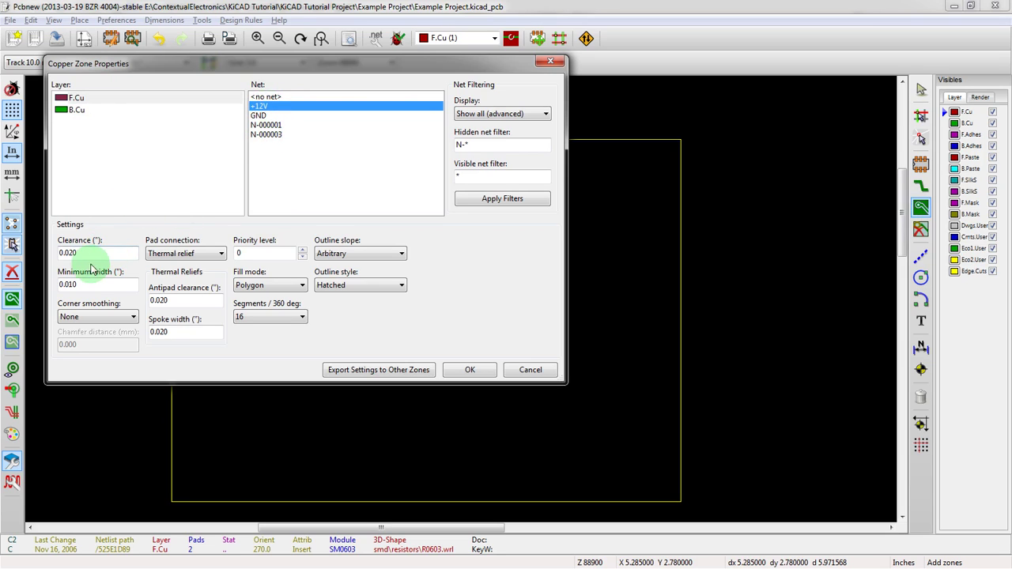
# Review the copper zone's corner smoothing, pad connection, fill mode and outline slope options
pyautogui.click(79, 319)
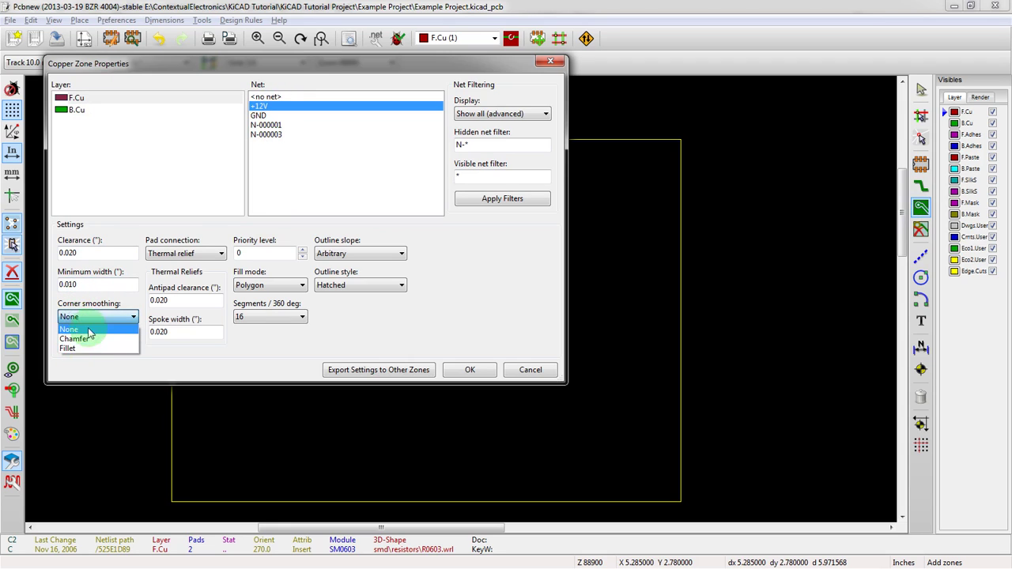
pyautogui.click(93, 327)
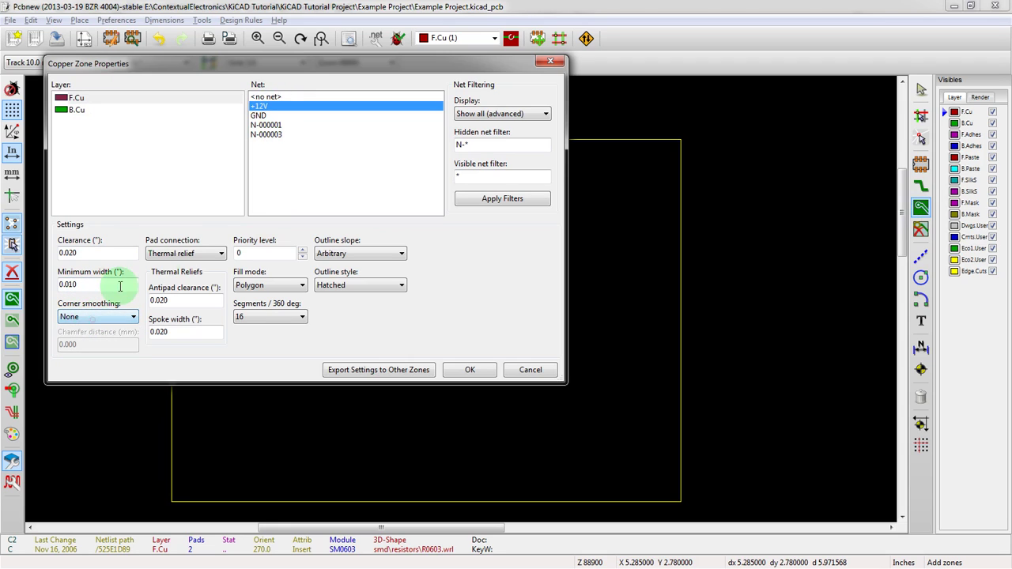
pyautogui.click(167, 257)
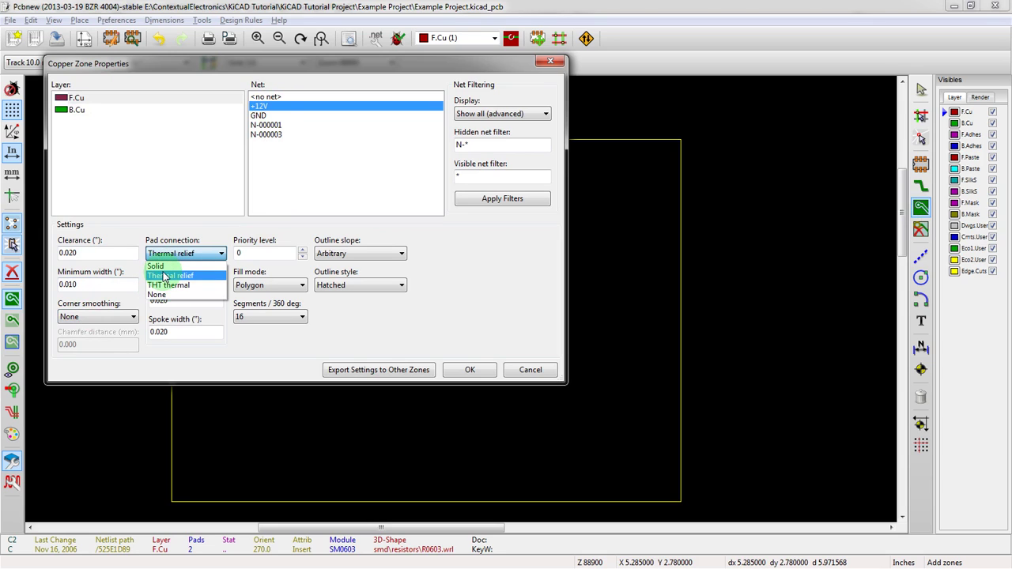
pyautogui.click(165, 276)
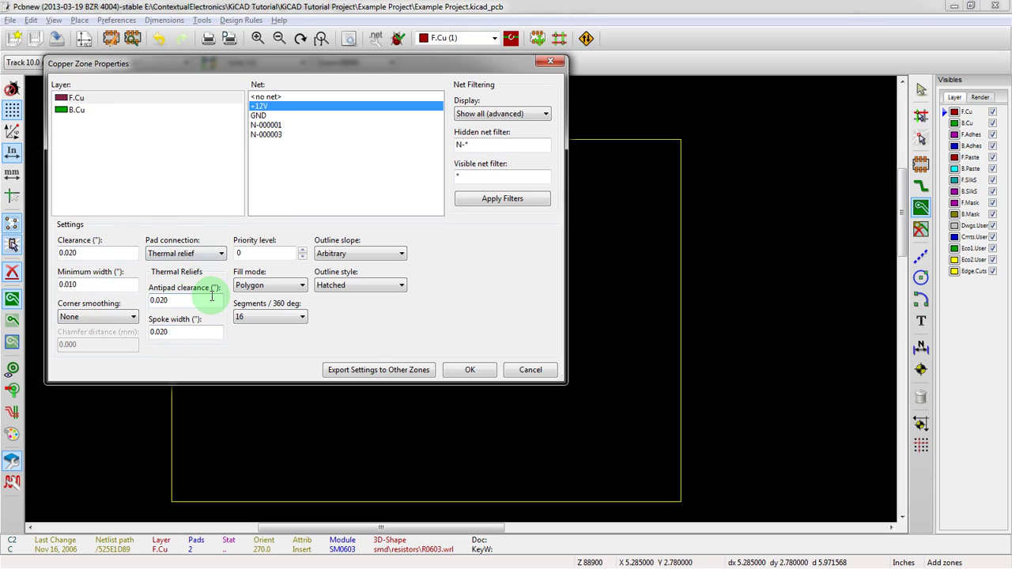
pyautogui.click(274, 288)
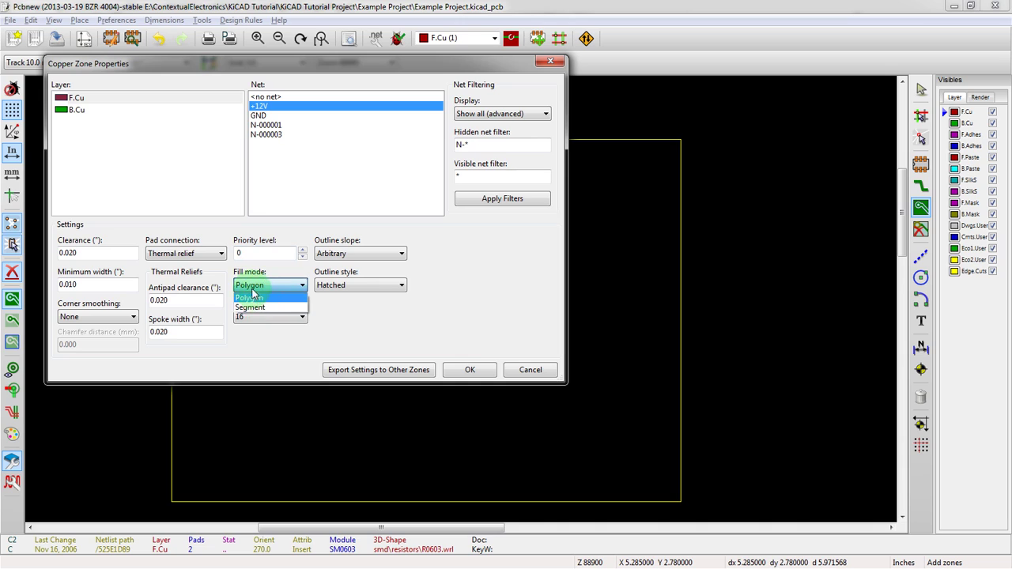
pyautogui.click(253, 322)
pyautogui.click(251, 320)
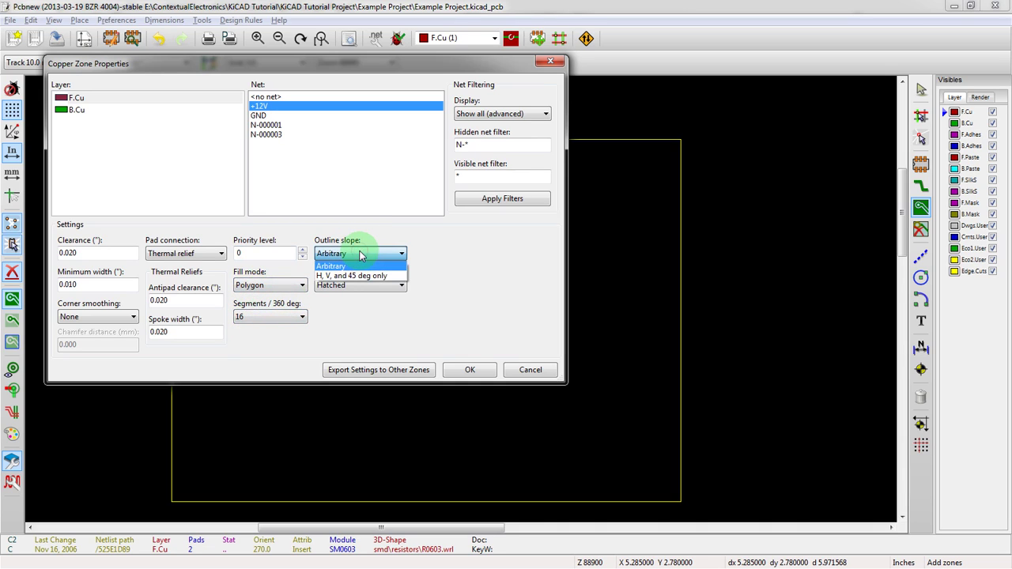
pyautogui.click(349, 265)
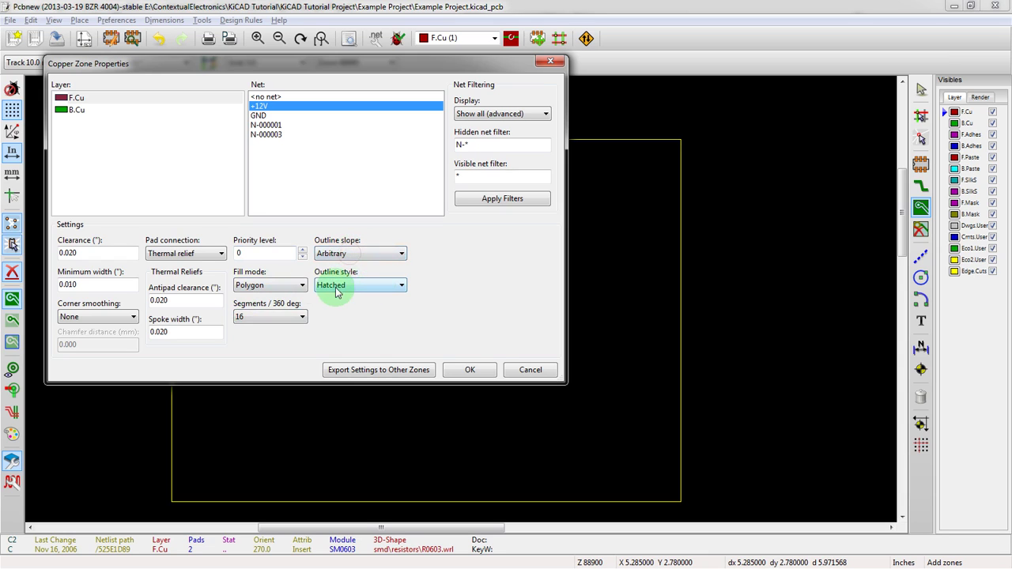
pyautogui.click(460, 370)
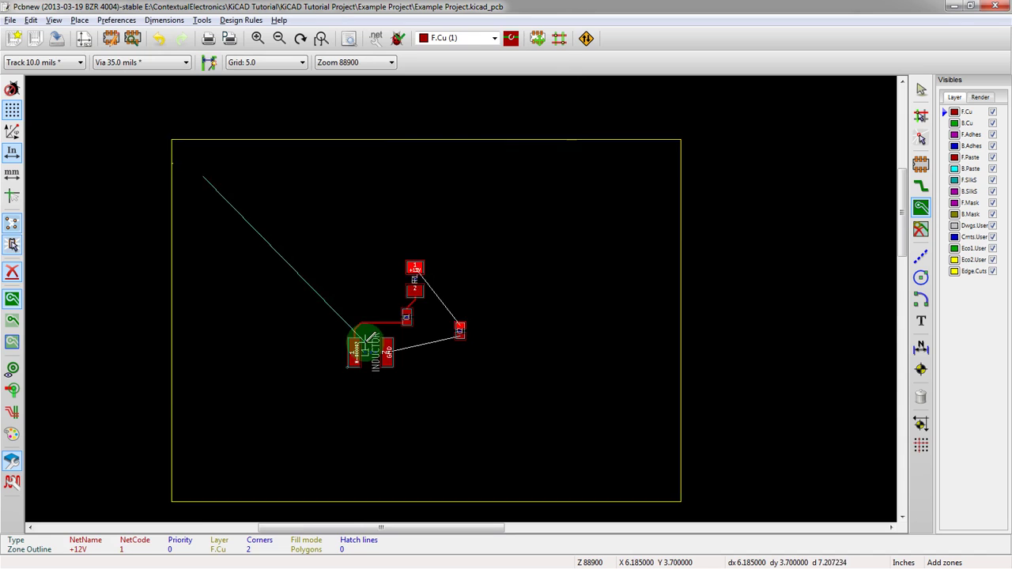
pyautogui.scroll(2, 361, 350)
pyautogui.press('Escape')
pyautogui.scroll(-1, 419, 291)
# Draw a four-cornered +12V zone outline on F.Cu around all the components, inside the board edge, closing it at its starting corner
pyautogui.click(253, 126)
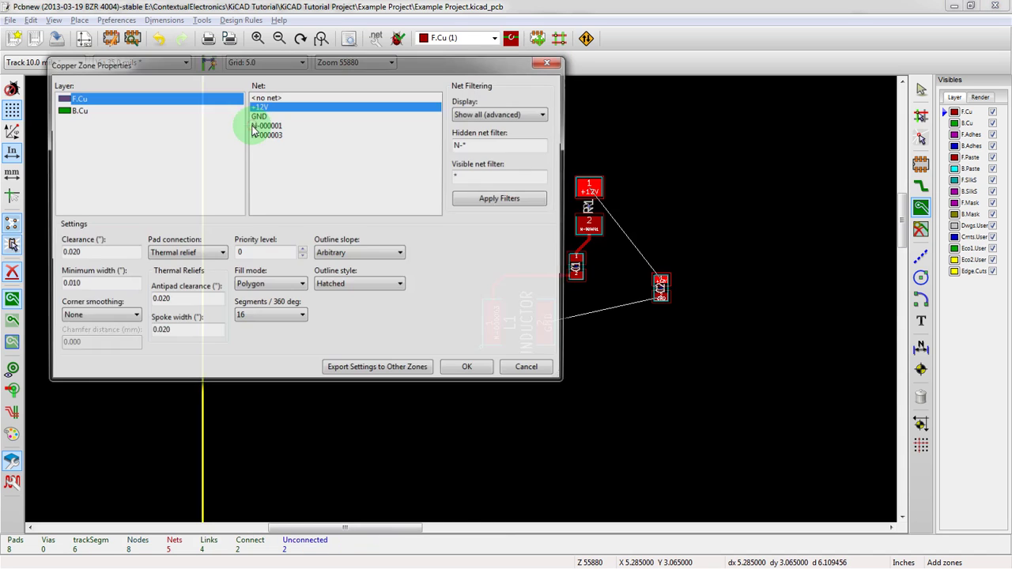
pyautogui.click(471, 370)
pyautogui.scroll(-4, 250, 123)
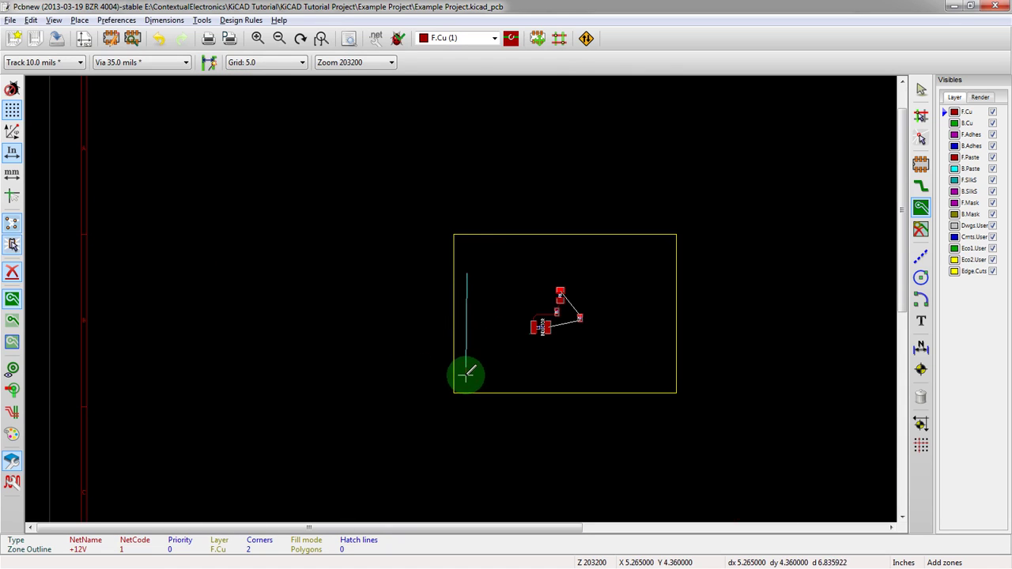
pyautogui.click(467, 373)
pyautogui.click(660, 380)
pyautogui.scroll(2, 655, 324)
pyautogui.click(423, 250)
pyautogui.scroll(-2, 423, 261)
pyautogui.scroll(2, 422, 296)
pyautogui.scroll(5, 298, 313)
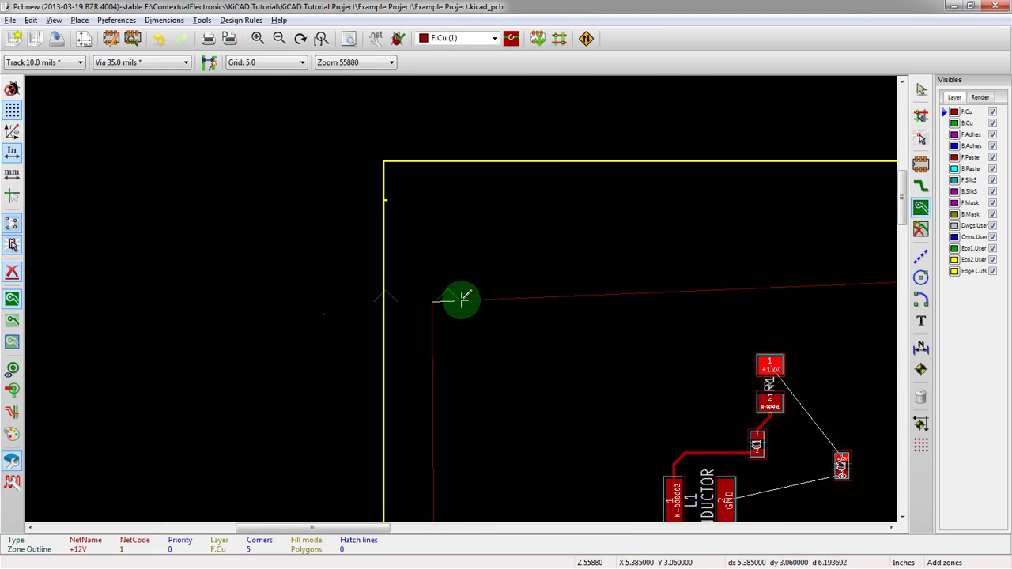
pyautogui.scroll(1, 457, 297)
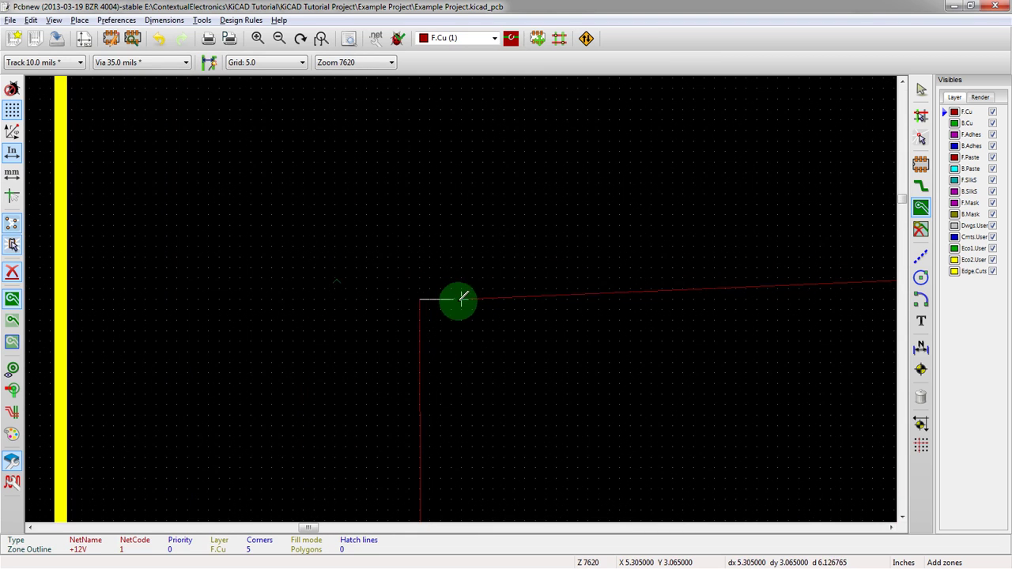
pyautogui.doubleClick(423, 298)
# Fill all copper zones on the board
pyautogui.scroll(-3, 459, 298)
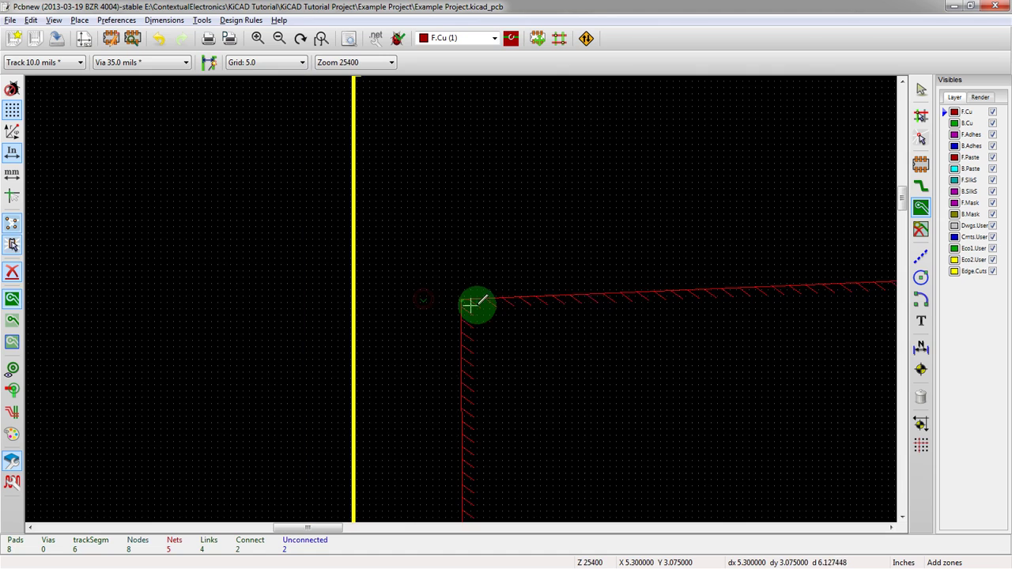
pyautogui.scroll(-3, 504, 357)
pyautogui.scroll(2, 462, 298)
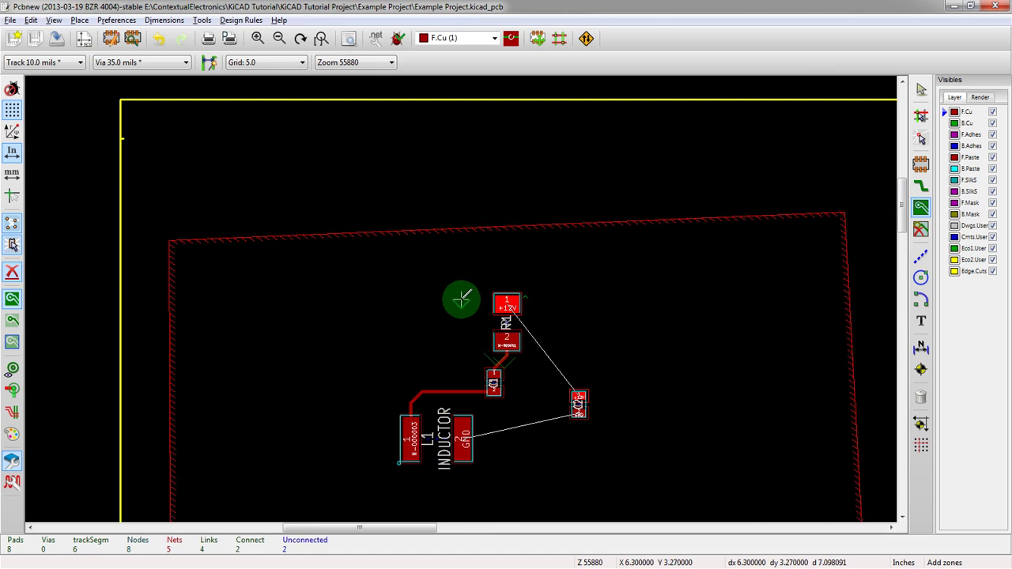
pyautogui.rightClick(537, 227)
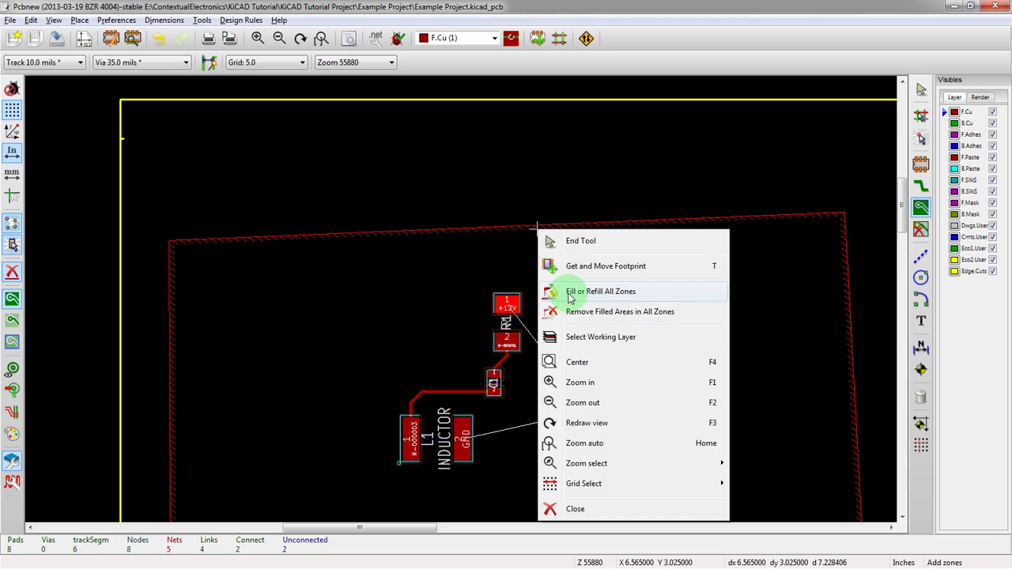
pyautogui.click(569, 293)
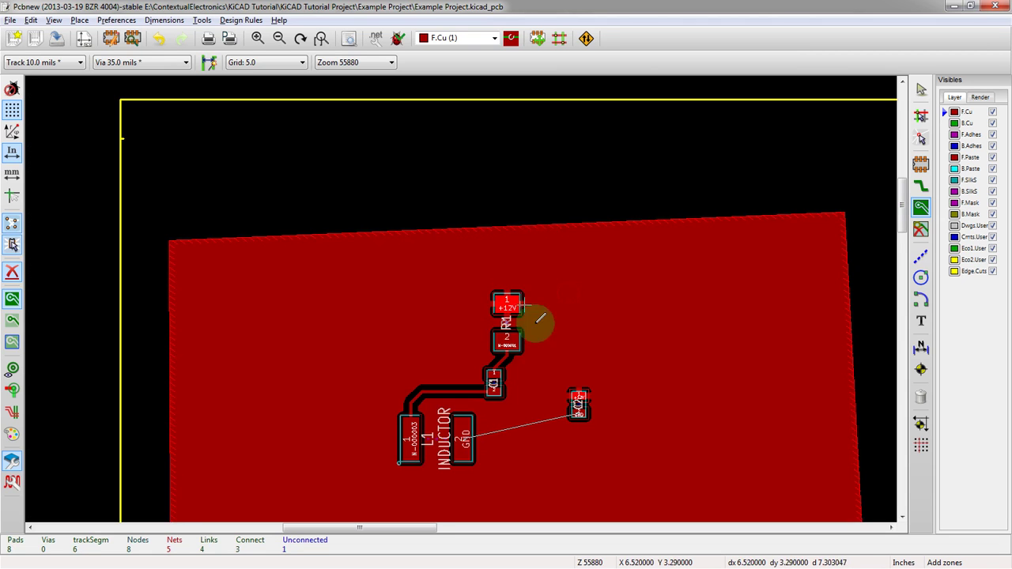
# Examine the zone clearances around the tracks and pads of L1, C1 and R1, and the thermal relief on R1's +12V pad
pyautogui.scroll(2, 506, 296)
pyautogui.scroll(-1, 451, 291)
pyautogui.scroll(4, 466, 289)
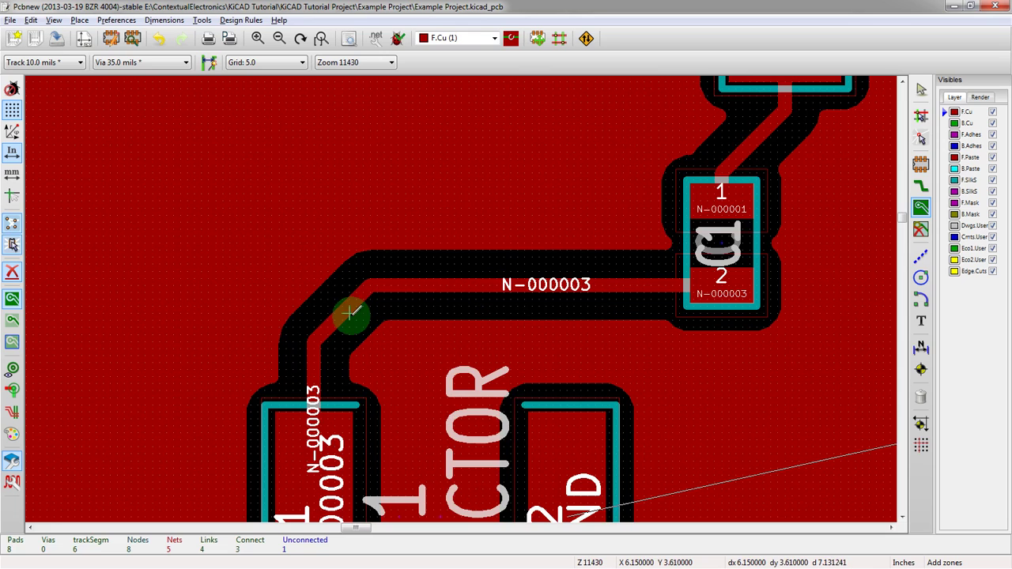
pyautogui.scroll(-1, 359, 359)
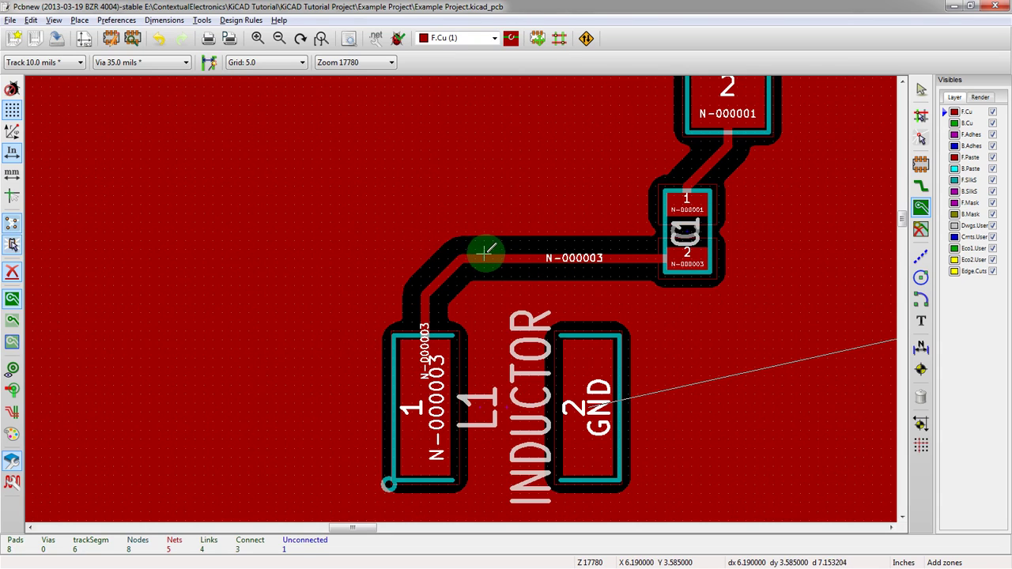
pyautogui.scroll(1, 512, 248)
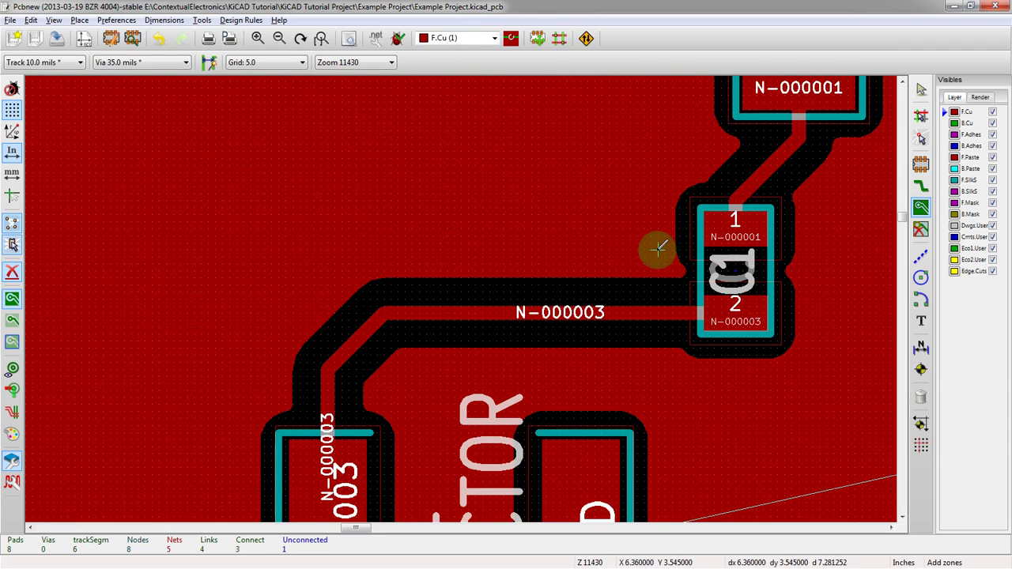
pyautogui.scroll(-3, 630, 248)
pyautogui.scroll(3, 497, 266)
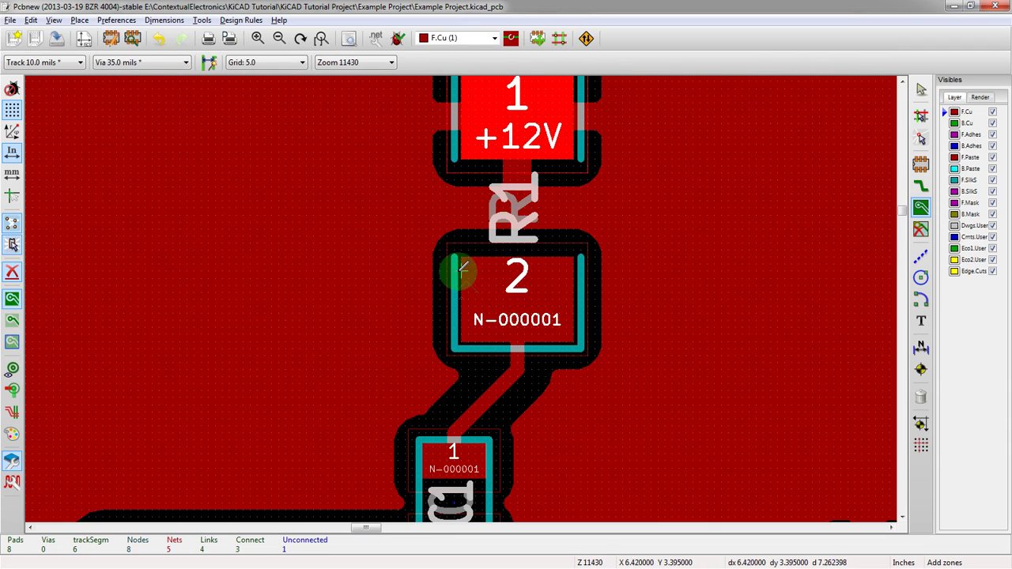
pyautogui.scroll(2, 434, 303)
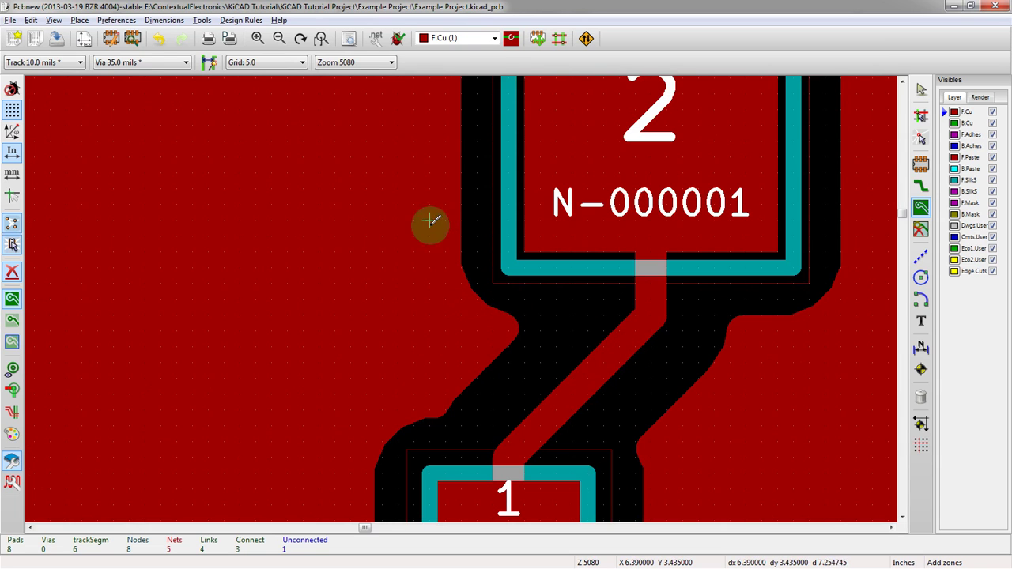
pyautogui.scroll(-1, 540, 363)
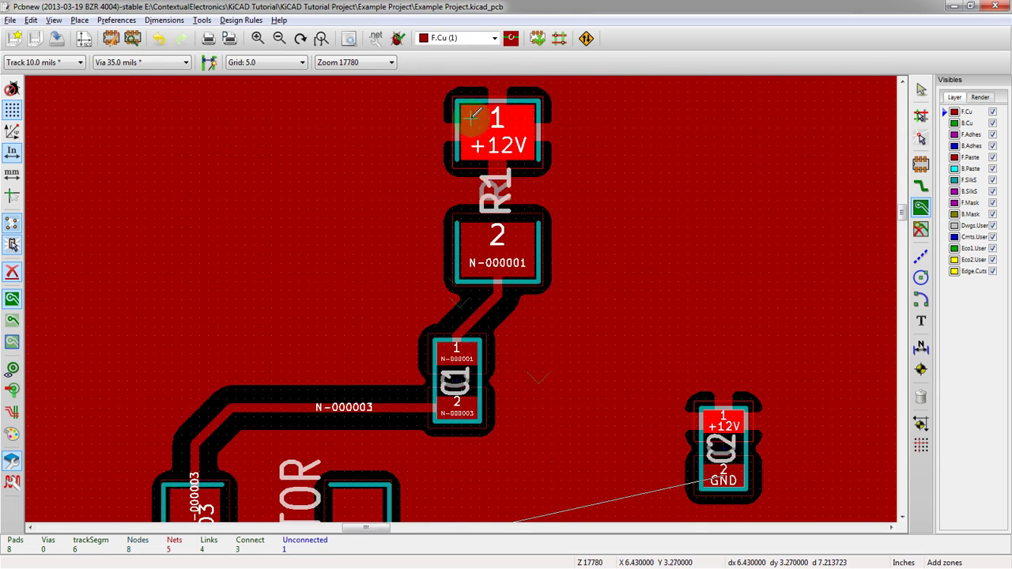
pyautogui.scroll(1, 471, 119)
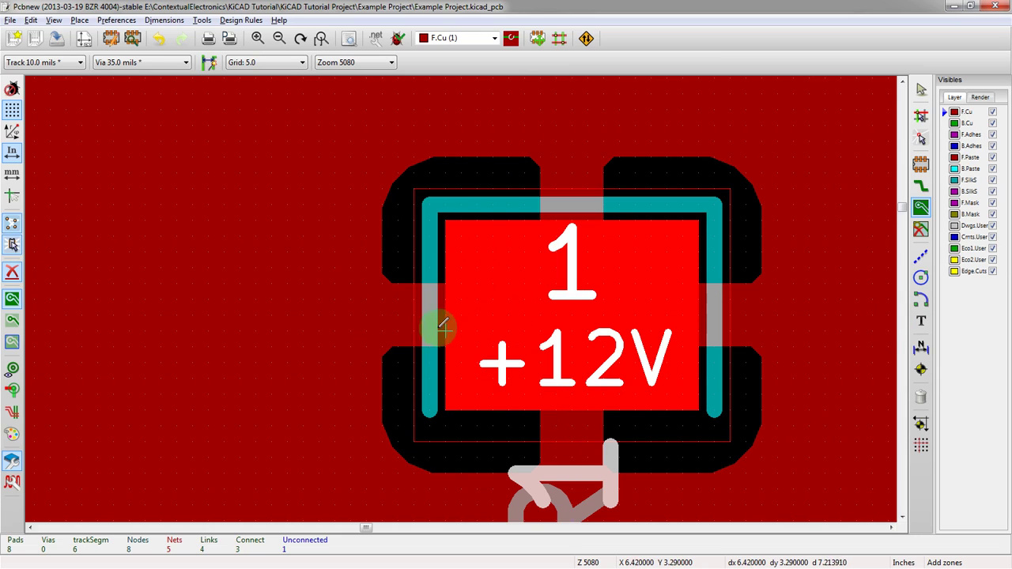
# Change the +12V zone's pad connection to Solid in its zone parameters
pyautogui.rightClick(254, 283)
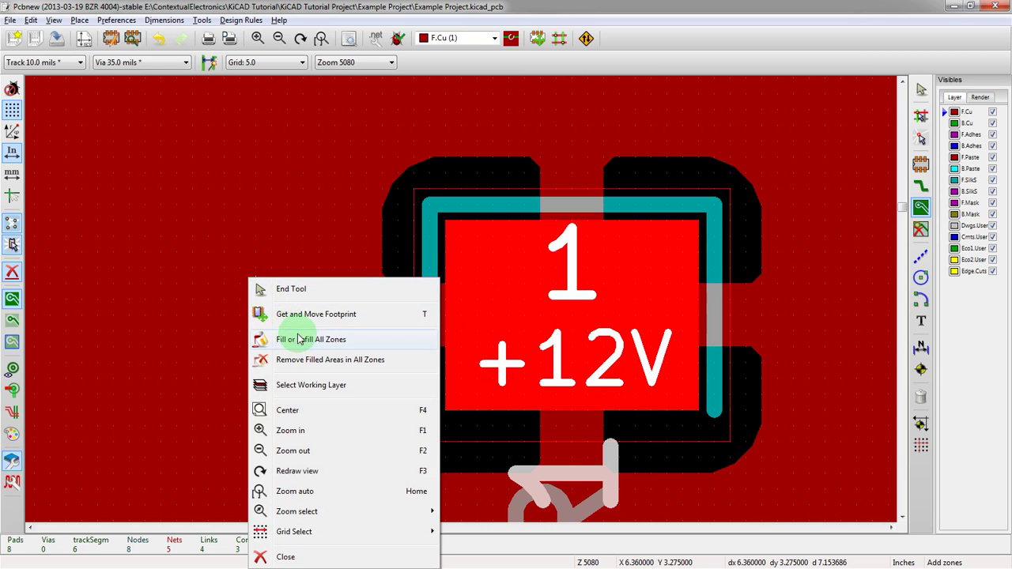
pyautogui.click(261, 287)
pyautogui.scroll(-2, 459, 300)
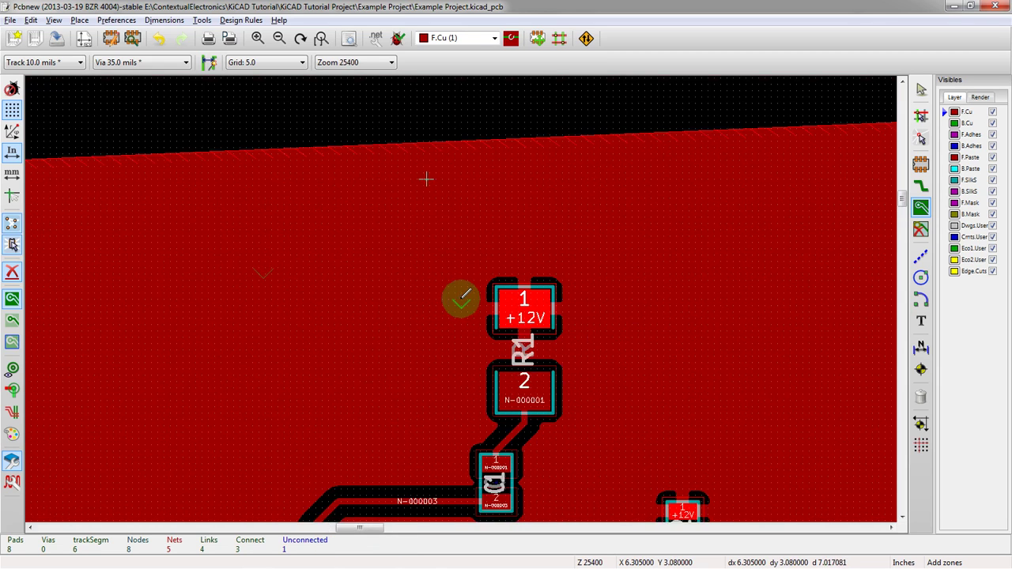
pyautogui.scroll(1, 461, 298)
pyautogui.scroll(-1, 461, 299)
pyautogui.rightClick(378, 164)
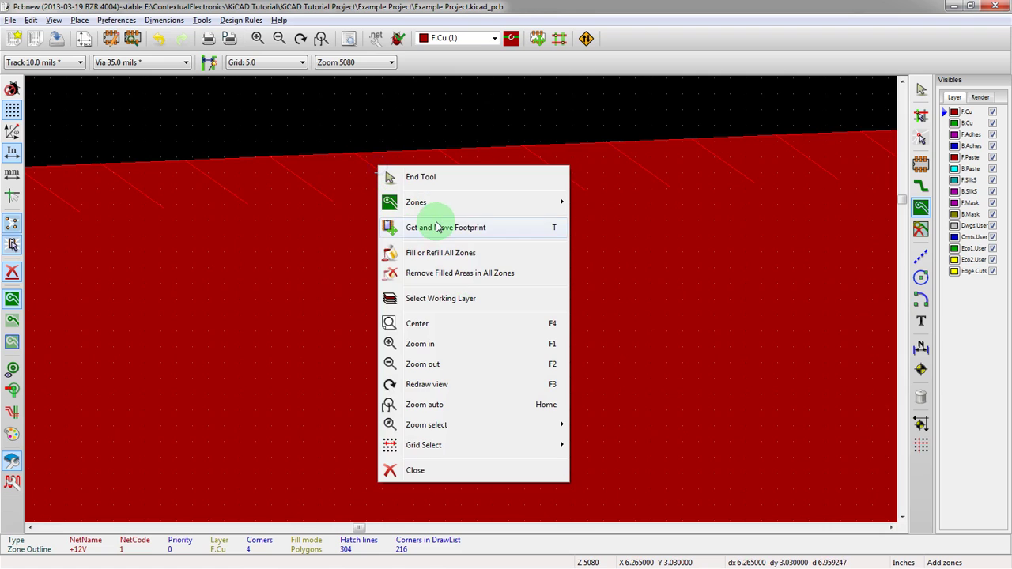
pyautogui.moveTo(447, 204)
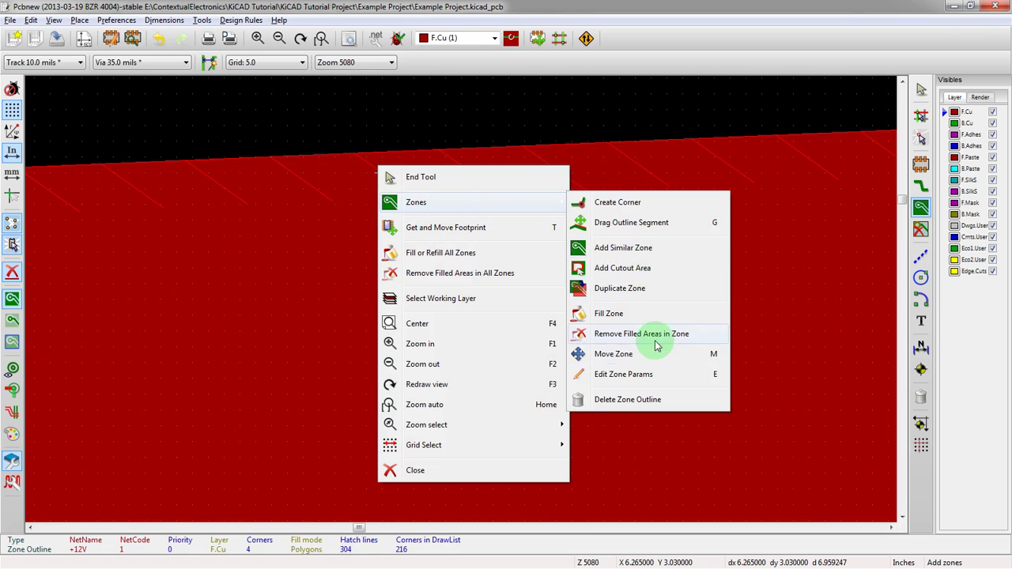
pyautogui.click(656, 374)
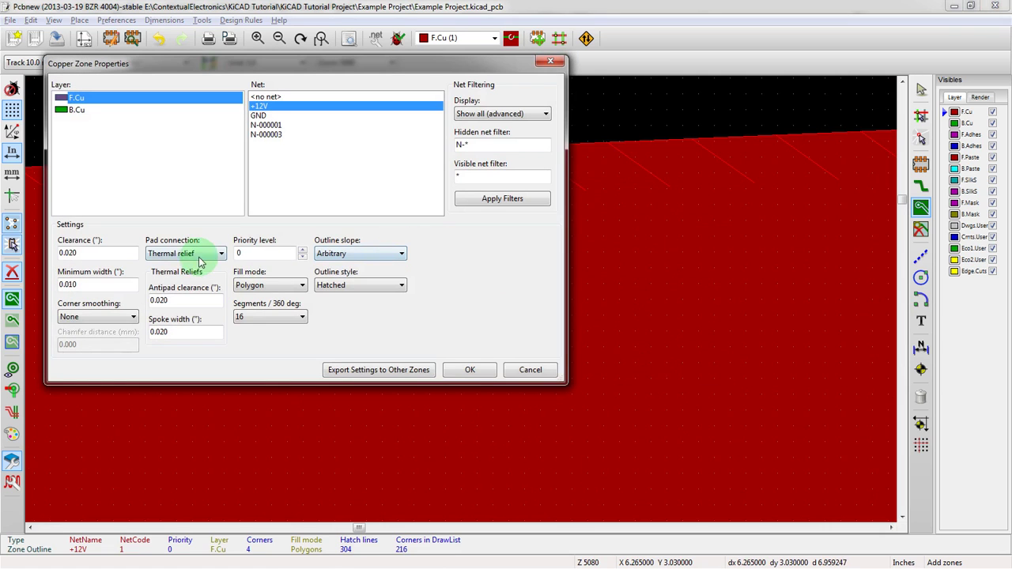
pyautogui.click(199, 254)
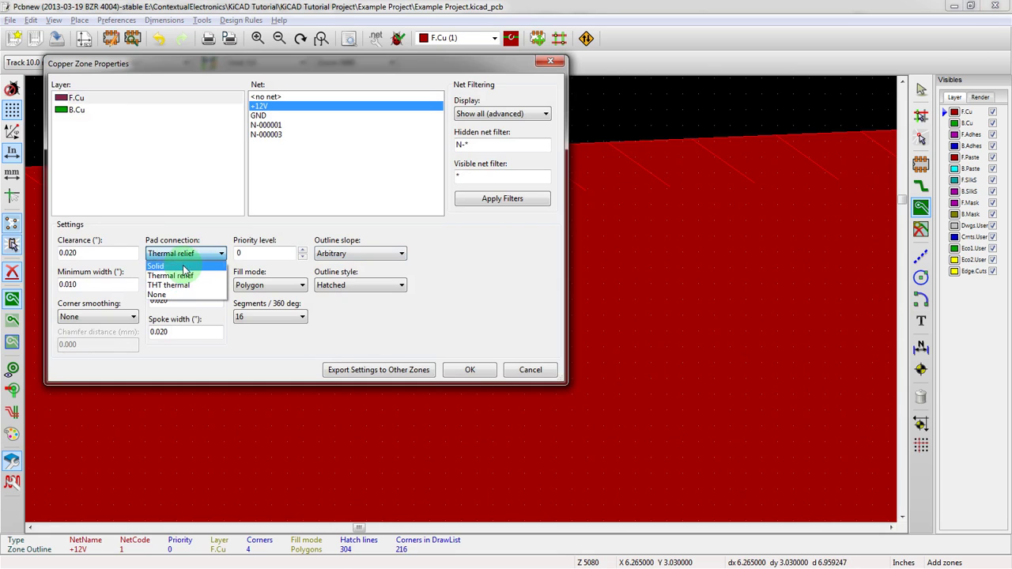
pyautogui.click(184, 266)
pyautogui.click(470, 370)
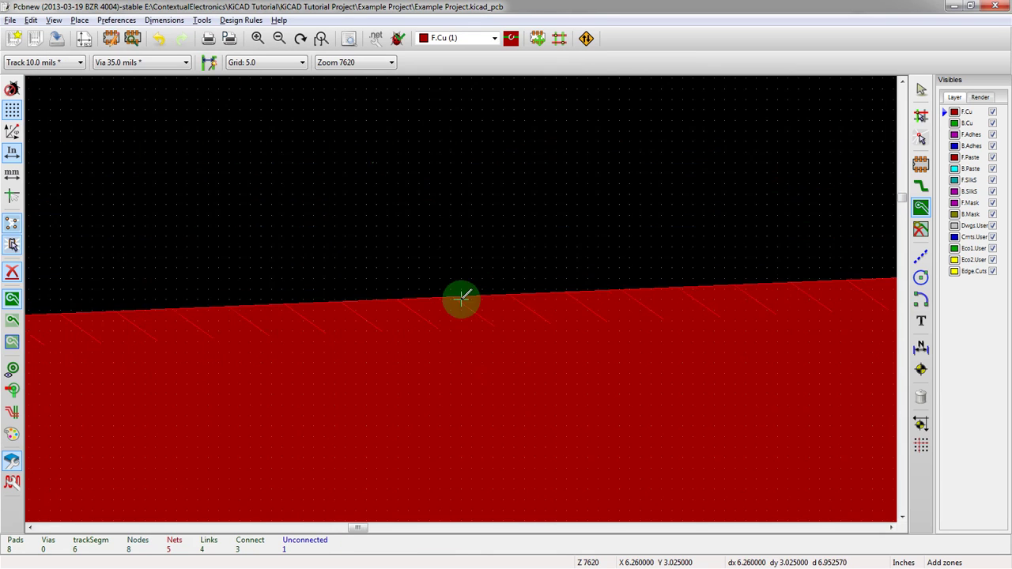
# Refill all zones and inspect the zone's connection to R1's +12V pad
pyautogui.scroll(5, 459, 298)
pyautogui.rightClick(507, 389)
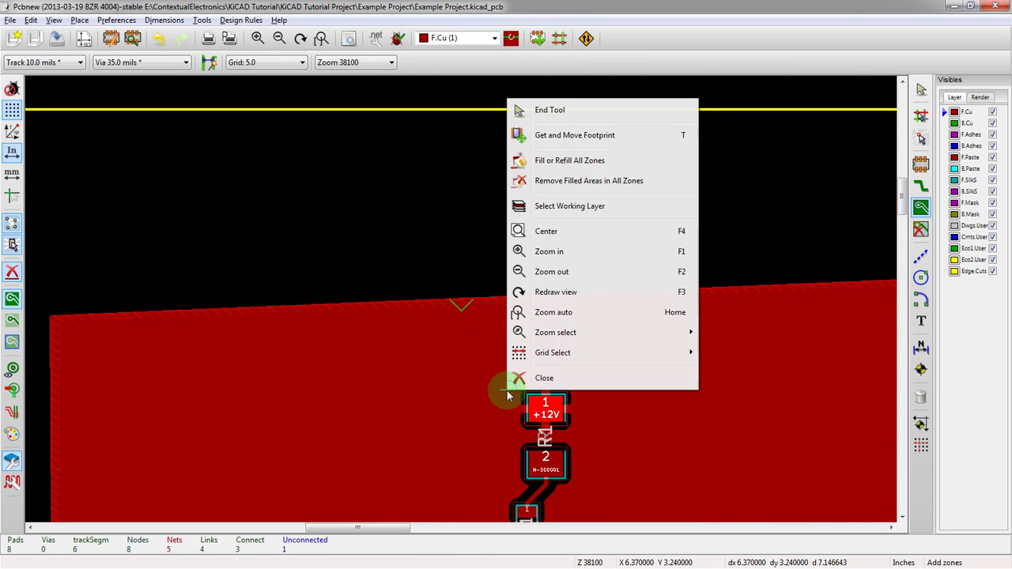
pyautogui.click(581, 162)
pyautogui.scroll(4, 462, 296)
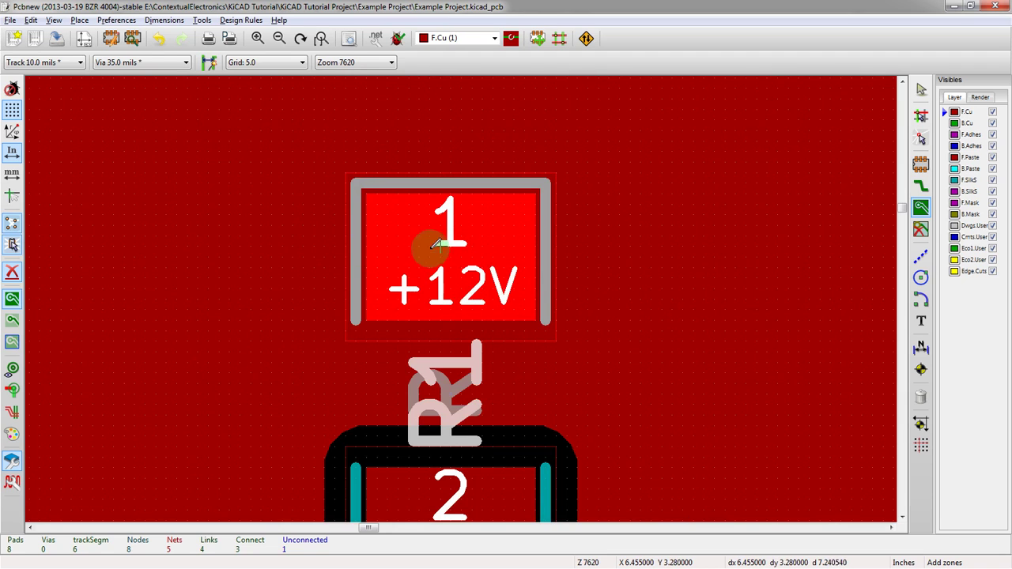
pyautogui.scroll(-2, 661, 285)
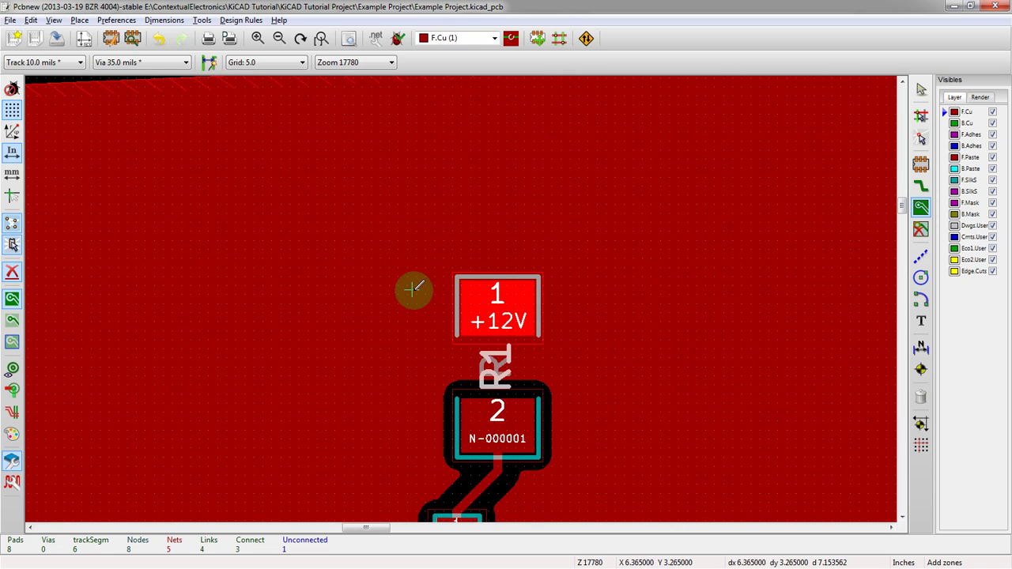
# Set the +12V zone's pad connection to Thermal relief and its clearance to 0.05 inch
pyautogui.scroll(-1, 462, 297)
pyautogui.rightClick(461, 297)
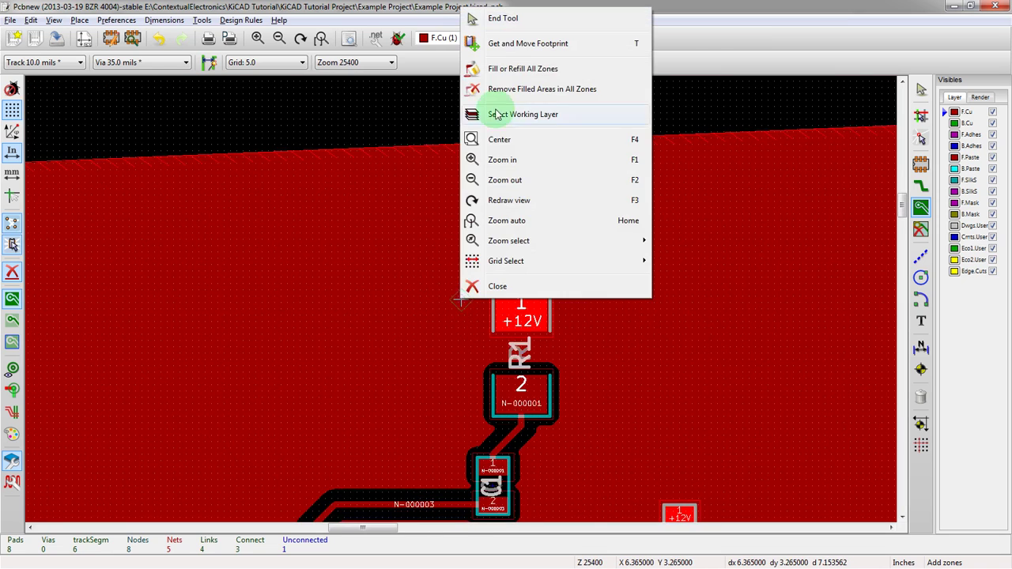
pyautogui.click(433, 94)
pyautogui.click(389, 153)
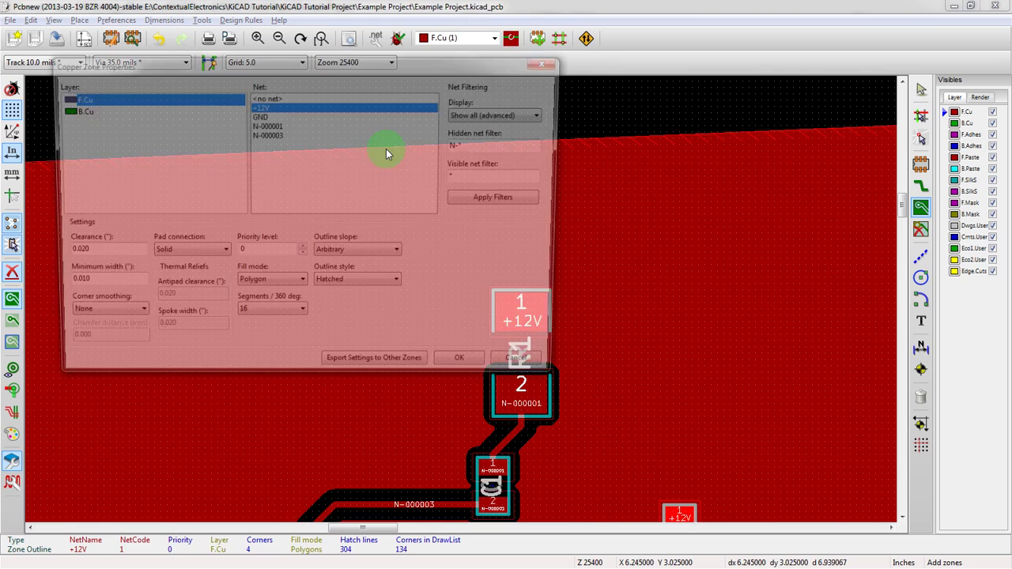
pyautogui.click(188, 252)
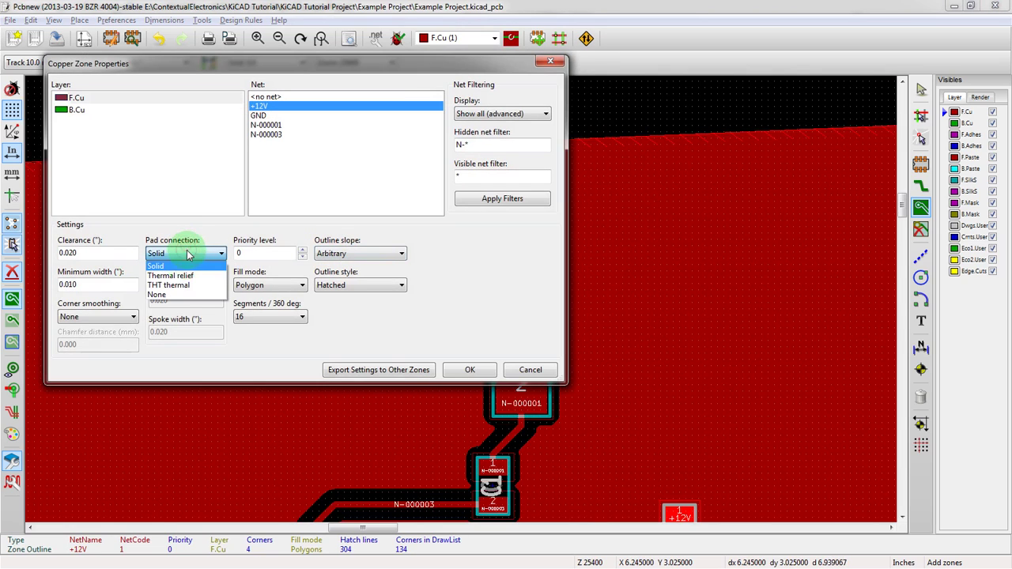
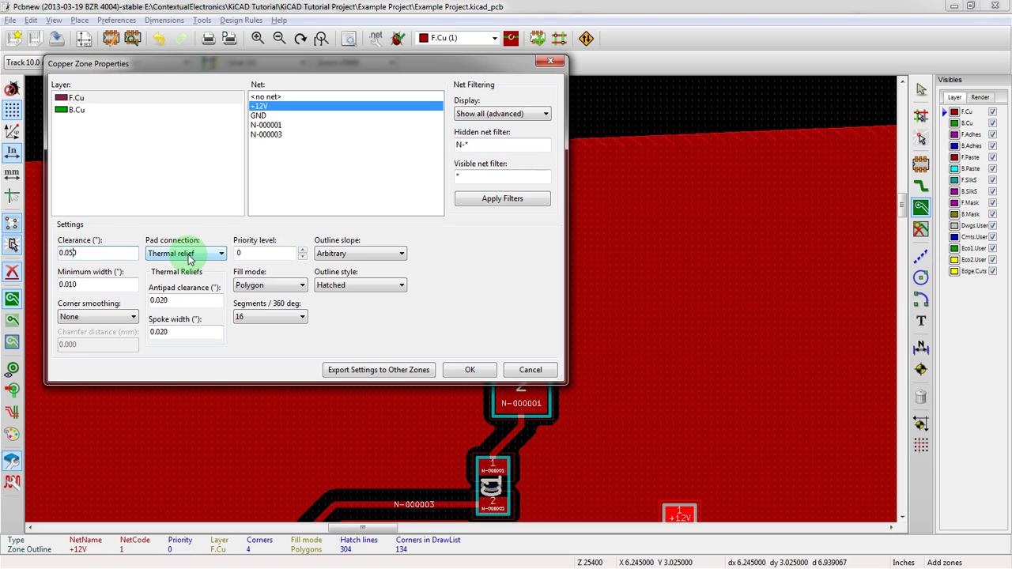
pyautogui.click(454, 371)
# Refill all zones and inspect the clearance around R1, C1, L1 and their tracks
pyautogui.rightClick(350, 241)
pyautogui.click(394, 307)
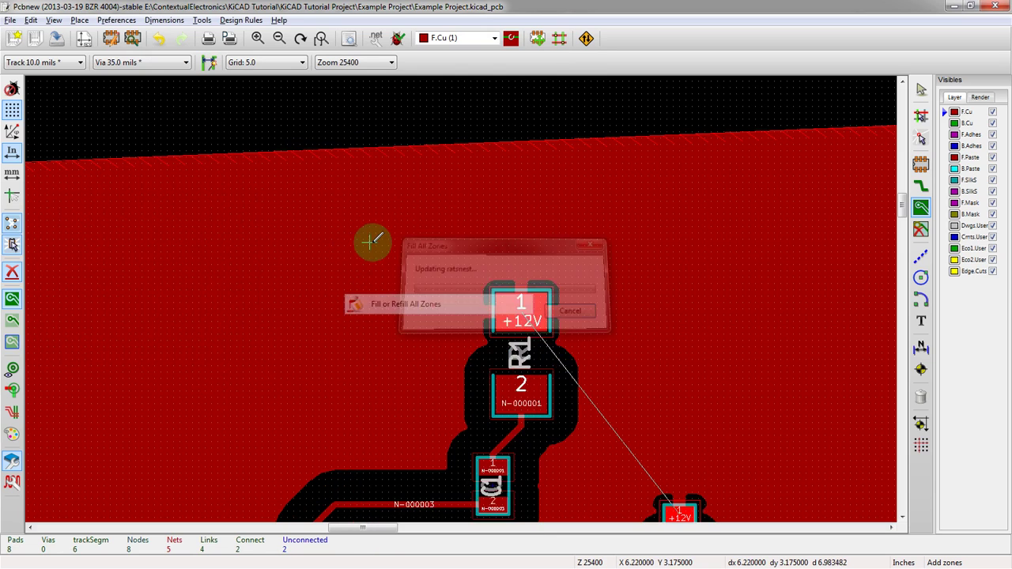
pyautogui.scroll(-1, 481, 388)
pyautogui.scroll(2, 326, 393)
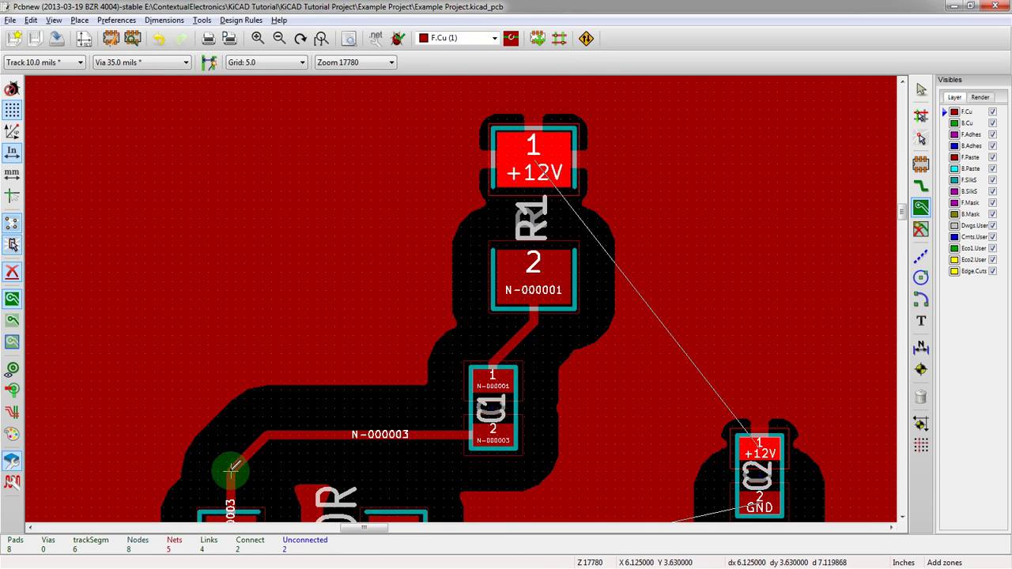
pyautogui.scroll(2, 284, 446)
pyautogui.scroll(-2, 346, 311)
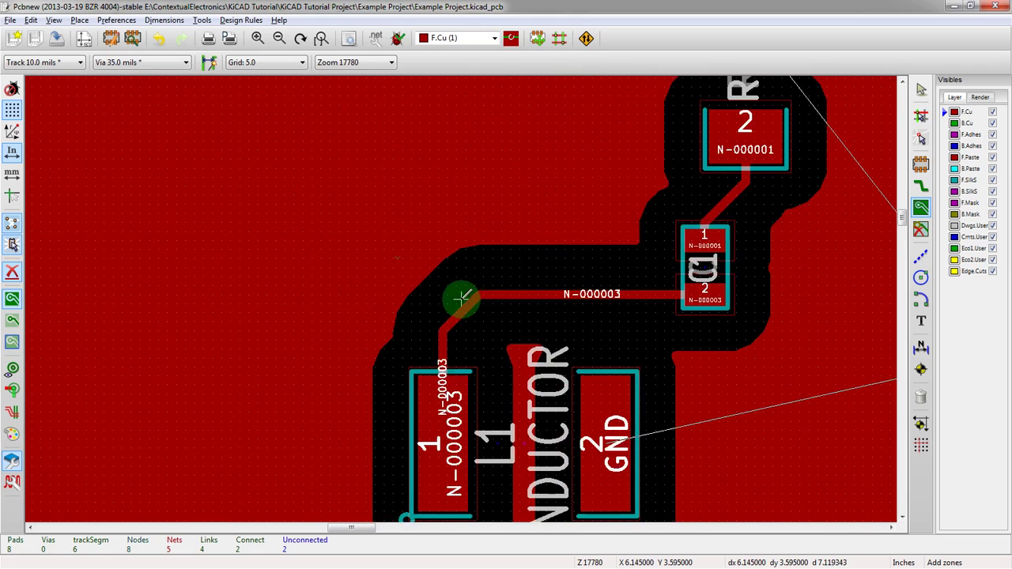
# Try to set the +12V zone's minimum width to 0.10 inch
pyautogui.scroll(-1, 461, 294)
pyautogui.rightClick(364, 188)
pyautogui.click(360, 190)
pyautogui.scroll(-1, 360, 190)
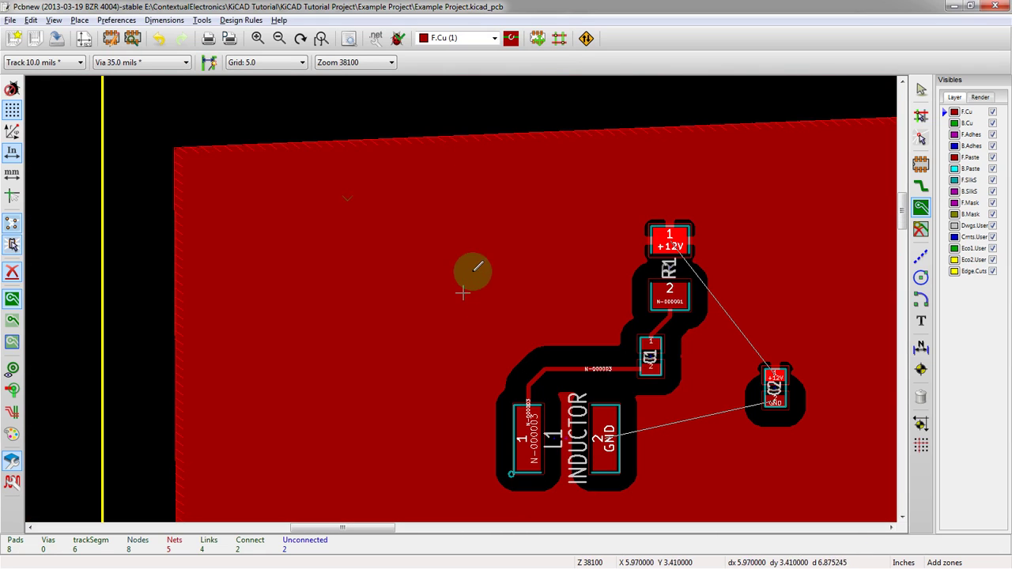
pyautogui.doubleClick(445, 133)
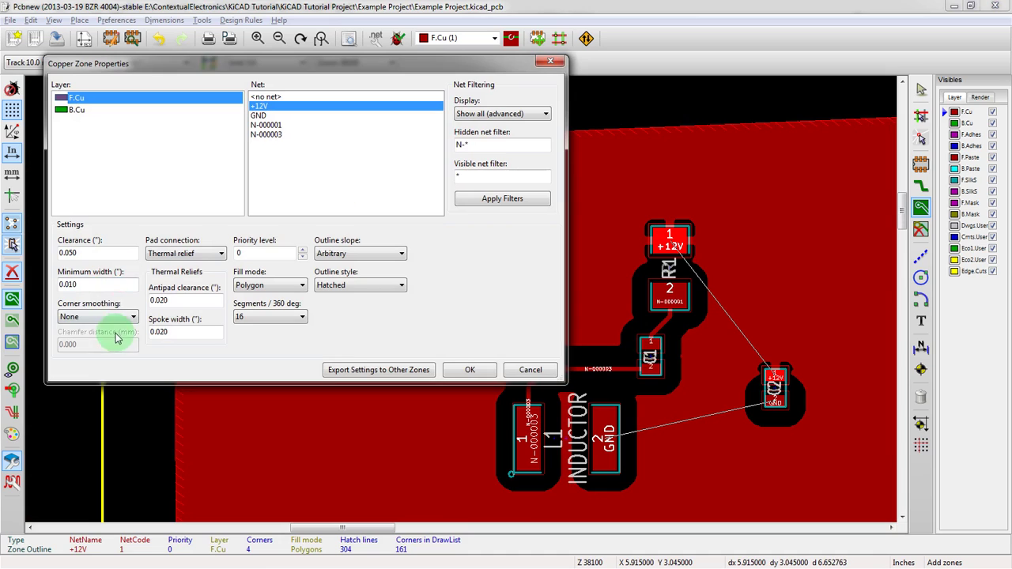
pyautogui.click(78, 284)
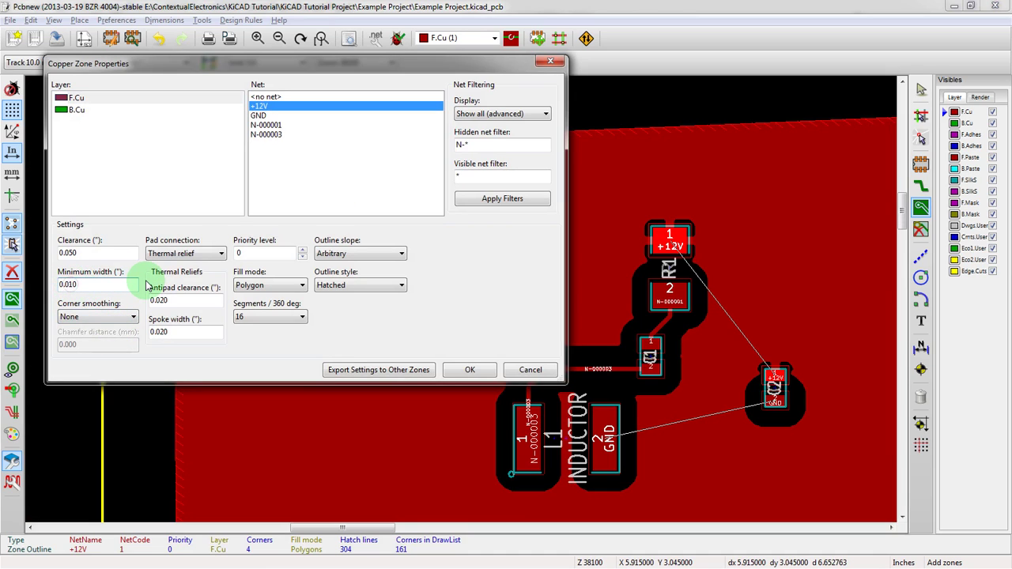
pyautogui.click(469, 369)
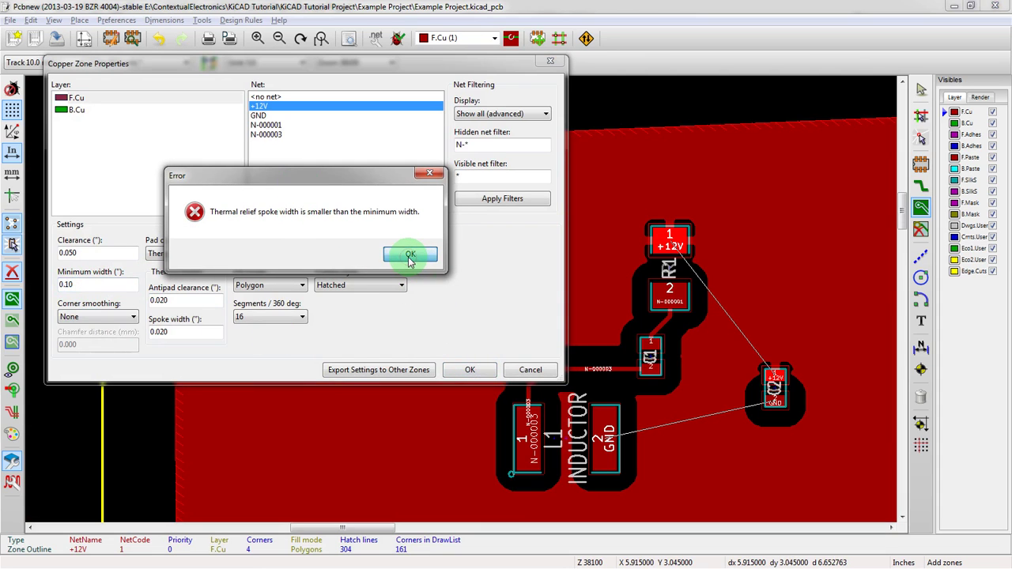
pyautogui.click(410, 256)
# Set the +12V zone's antipad clearance and spoke width to 0.20 inch and its clearance to 0.50 inch
pyautogui.click(99, 274)
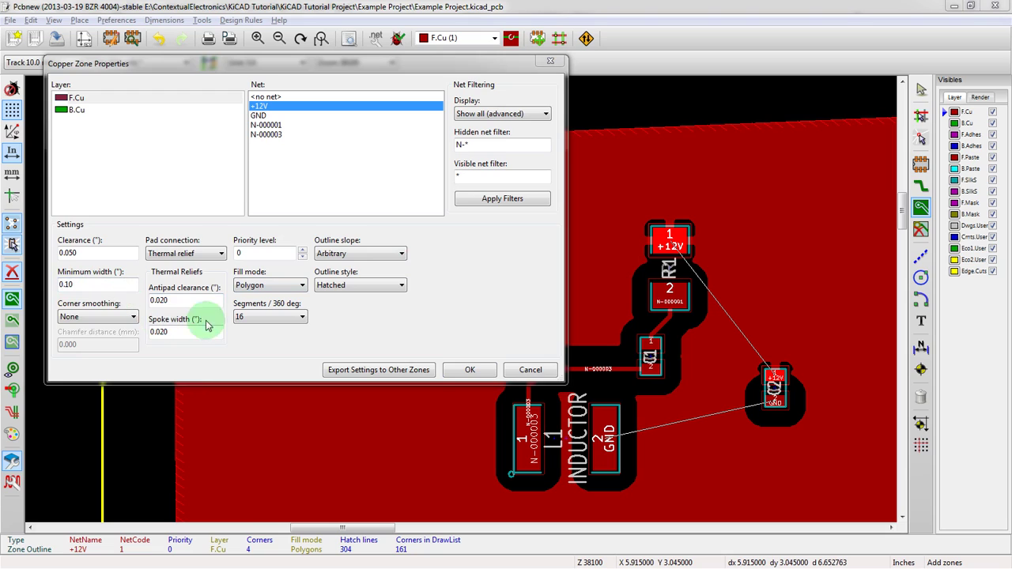
pyautogui.click(168, 303)
pyautogui.click(204, 330)
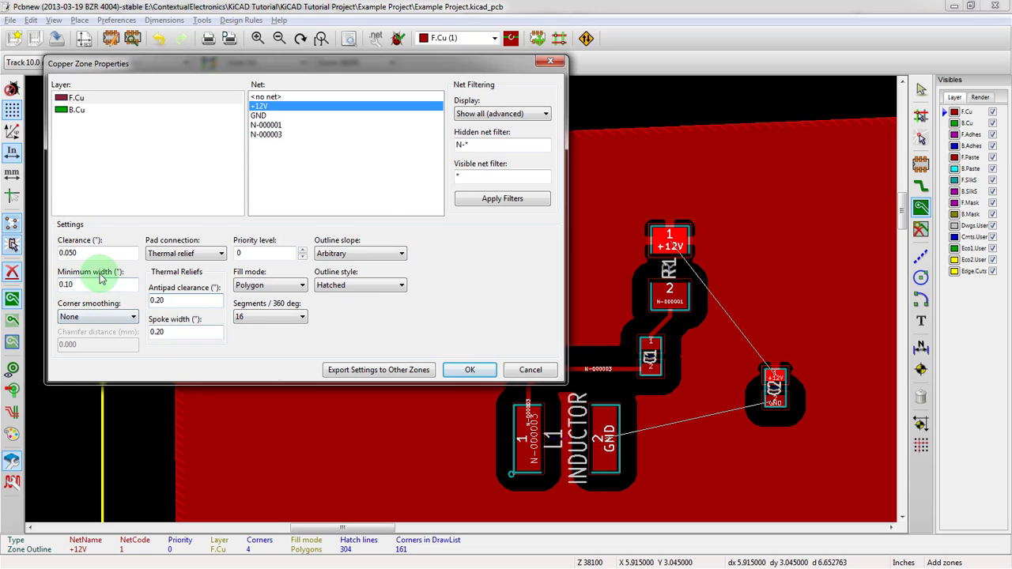
pyautogui.click(70, 254)
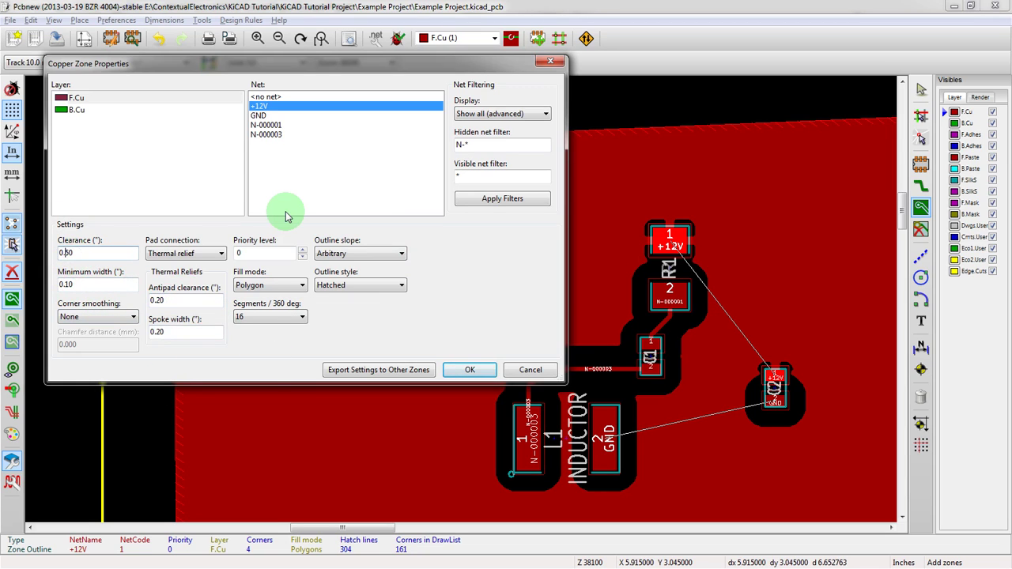
pyautogui.click(469, 370)
# Refill all zones with the enlarged +12V zone settings and check the fill across the zone outline
pyautogui.rightClick(435, 136)
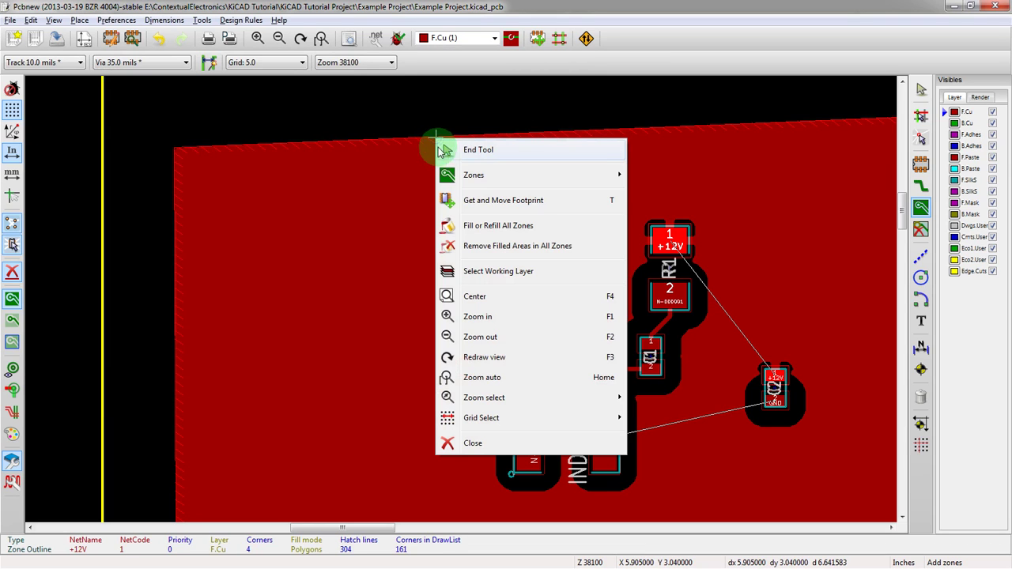
pyautogui.click(470, 226)
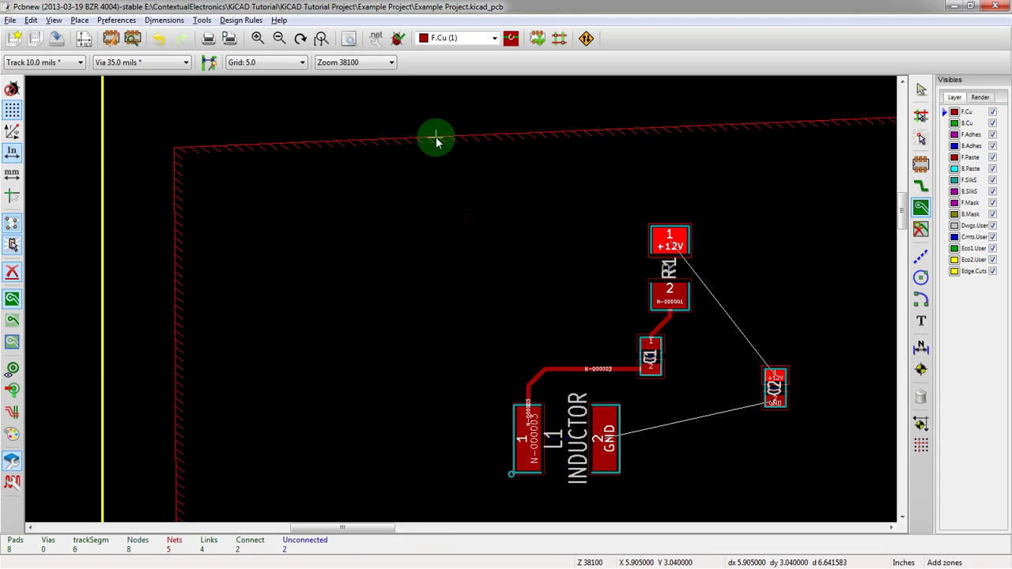
pyautogui.scroll(-3, 469, 361)
pyautogui.scroll(2, 467, 293)
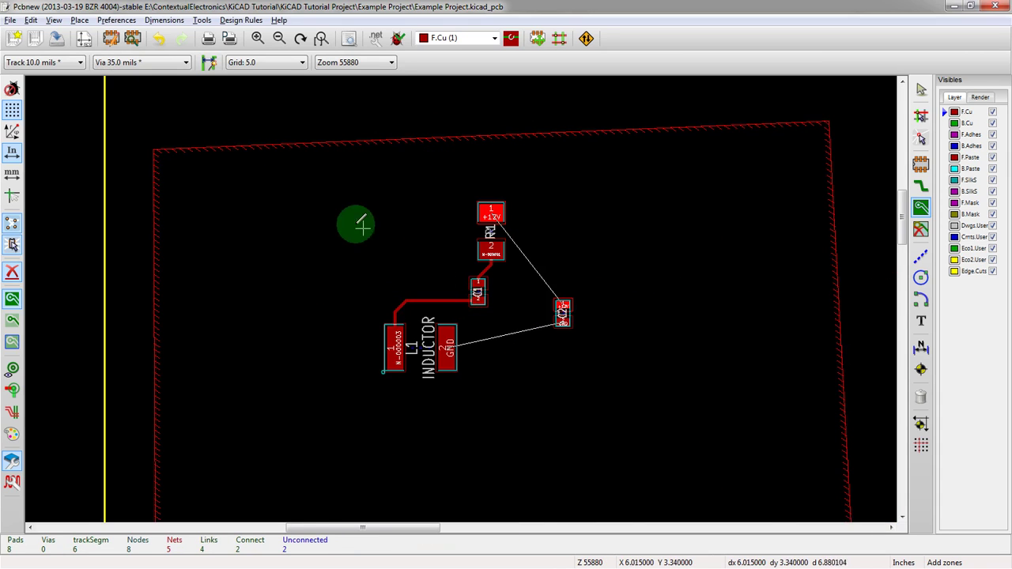
pyautogui.scroll(3, 355, 221)
# Set the +12V zone's clearance, antipad clearance and spoke width to 0.0200 inch and its minimum width to 0.0100 inch
pyautogui.rightClick(425, 183)
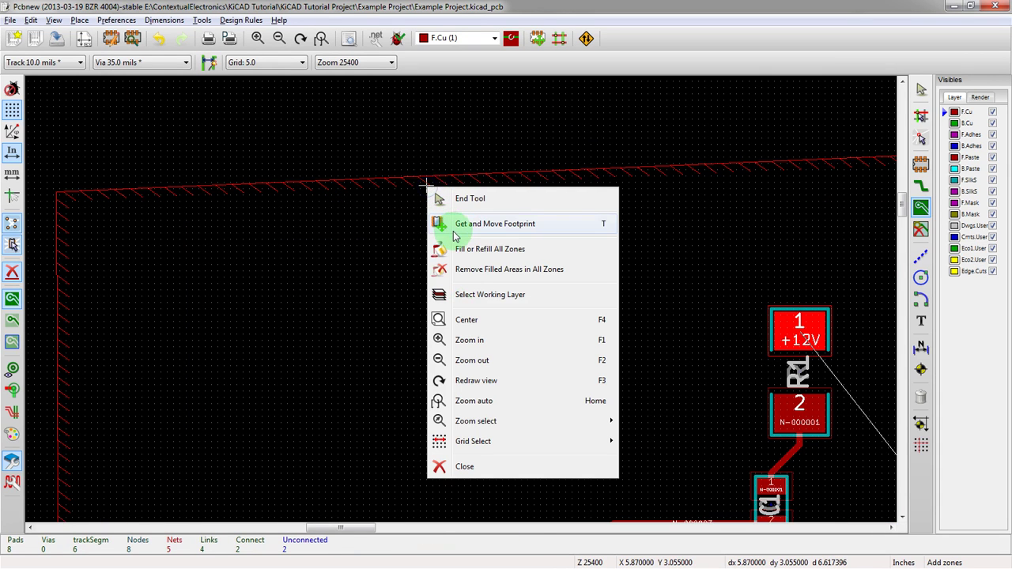
pyautogui.click(425, 185)
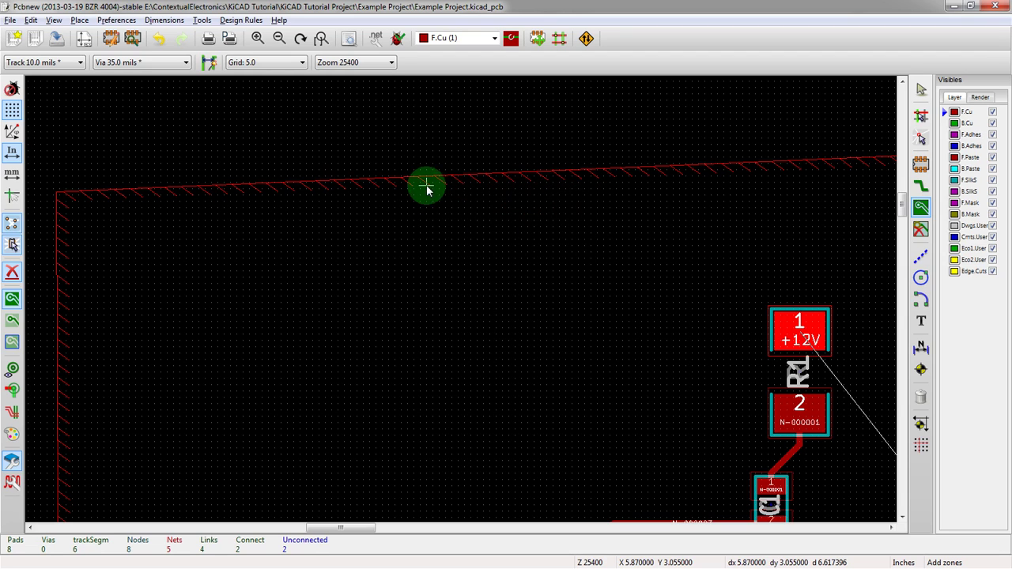
pyautogui.rightClick(413, 175)
pyautogui.moveTo(432, 213)
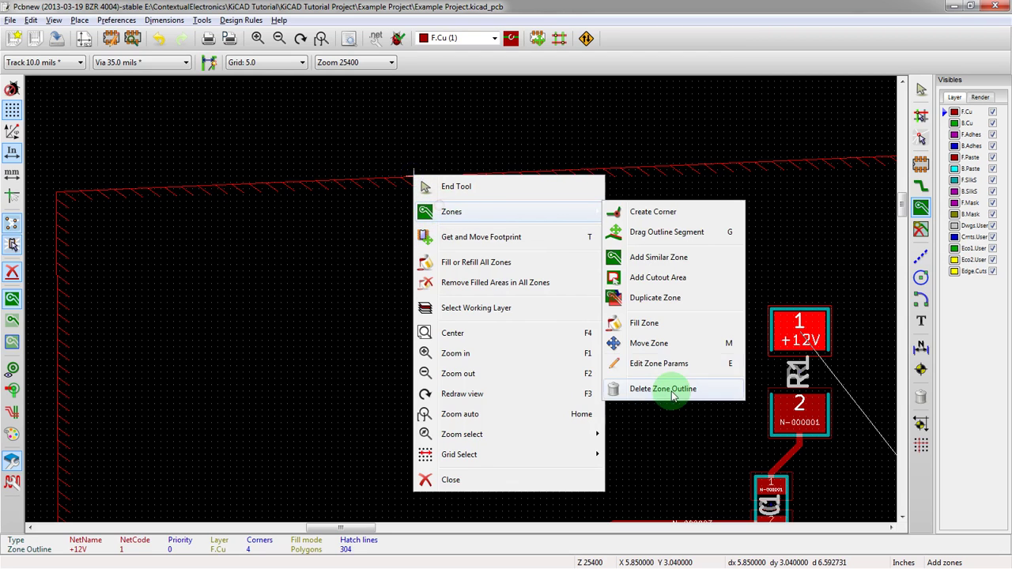
pyautogui.click(655, 363)
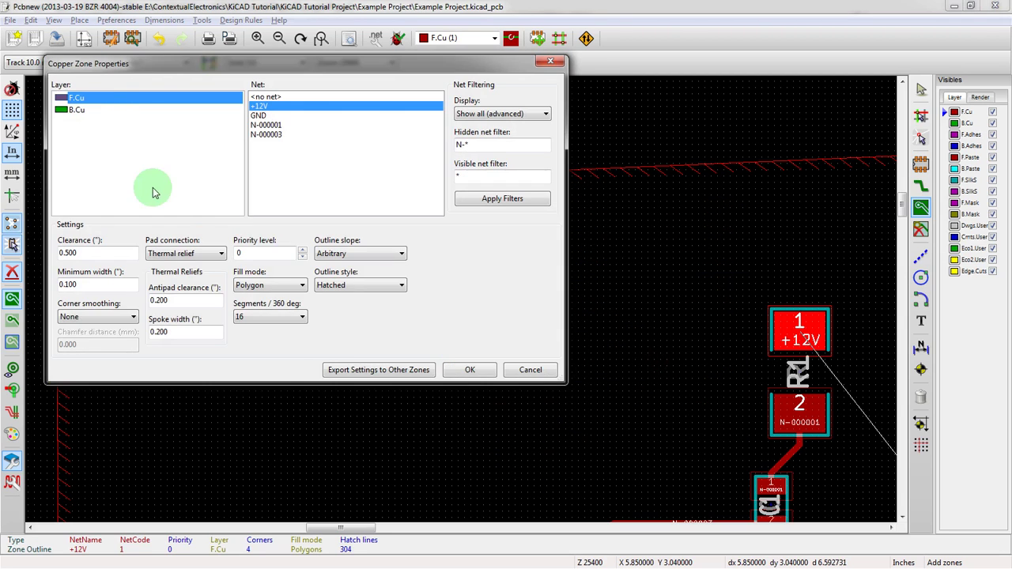
pyautogui.click(67, 284)
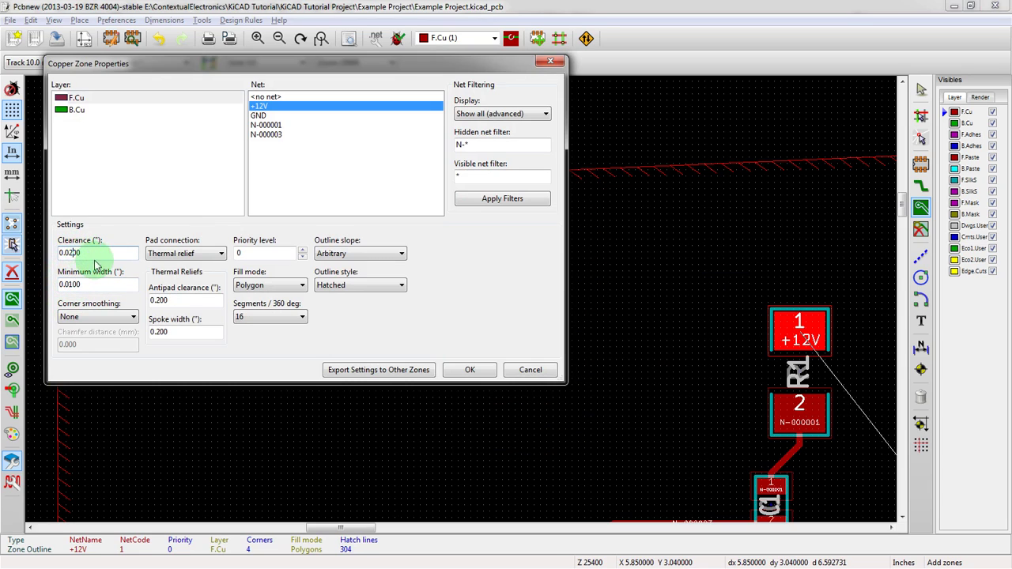
pyautogui.click(162, 300)
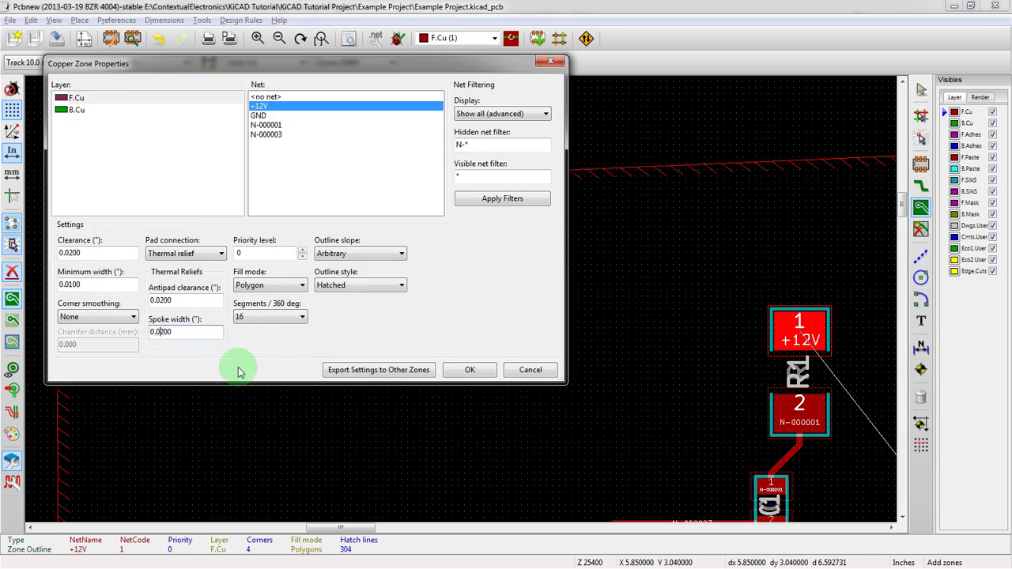
pyautogui.click(202, 255)
pyautogui.click(201, 256)
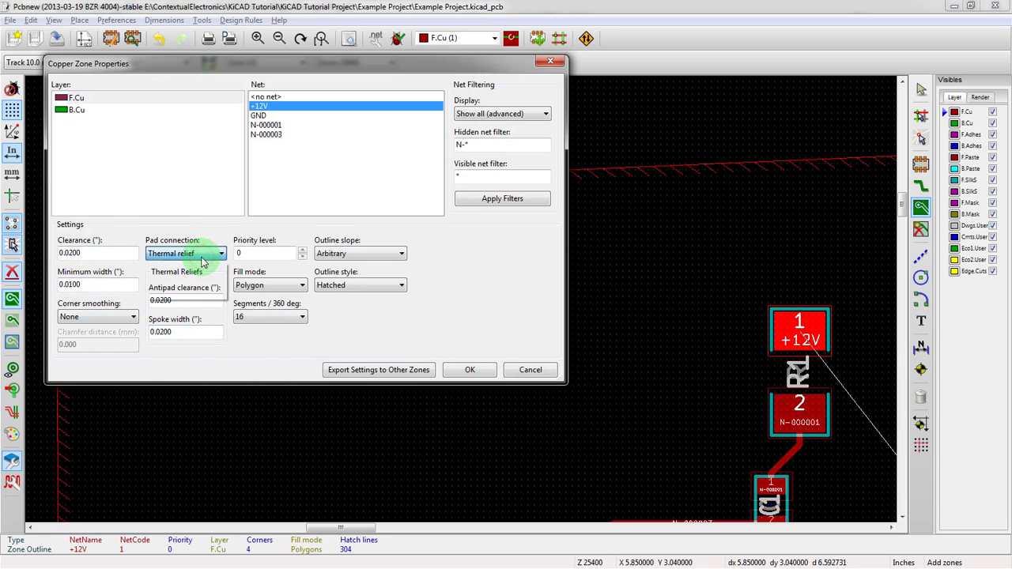
# Set the +12V zone's fill mode to Segment with 32 segments per 360 degrees, and apply the zone properties
pyautogui.click(252, 312)
pyautogui.click(253, 318)
pyautogui.click(255, 339)
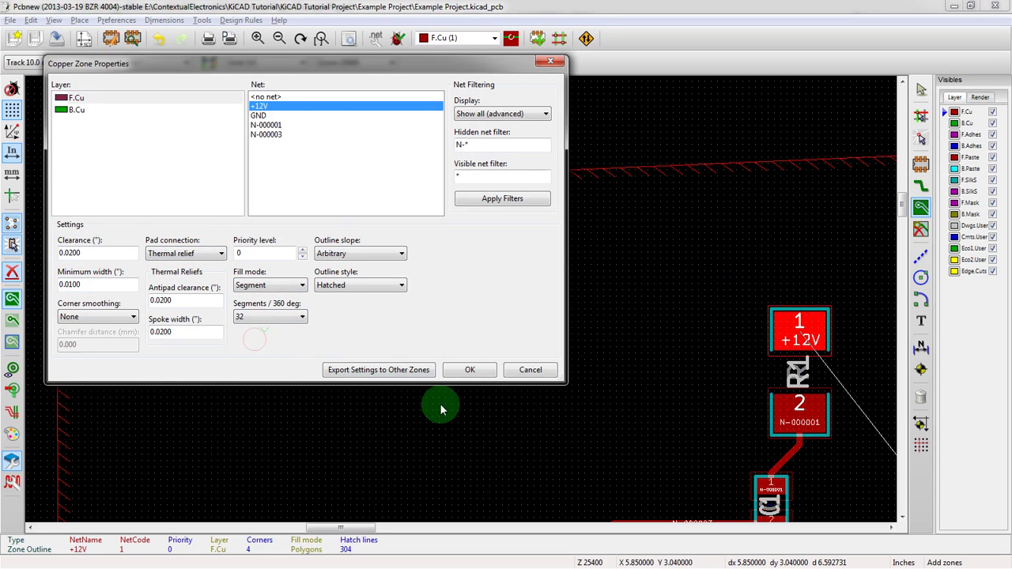
pyautogui.click(467, 373)
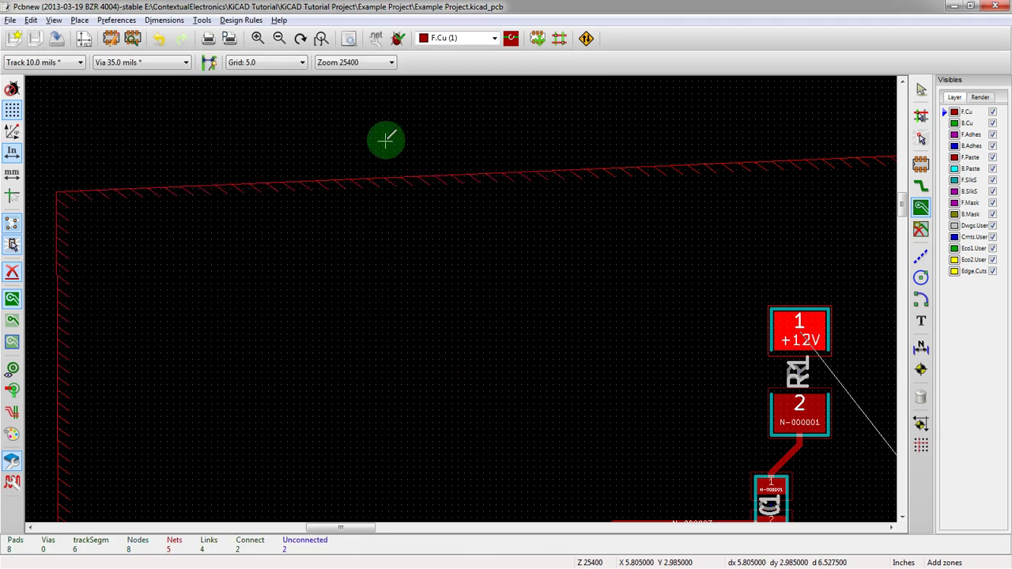
# Refill all zones and inspect the fill and thermal reliefs around R1 and C2
pyautogui.rightClick(382, 134)
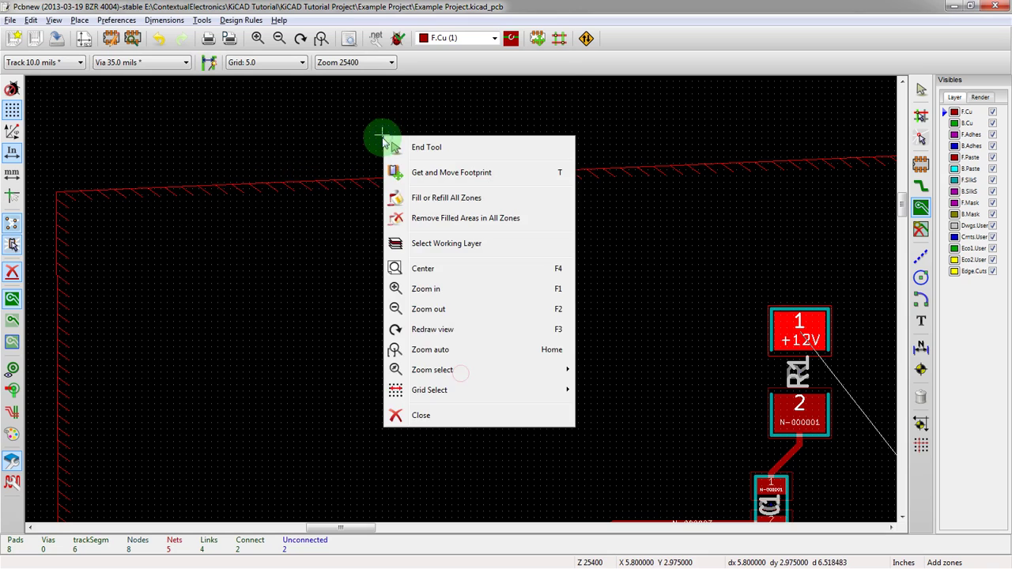
pyautogui.click(378, 195)
pyautogui.scroll(-3, 382, 135)
pyautogui.scroll(2, 459, 298)
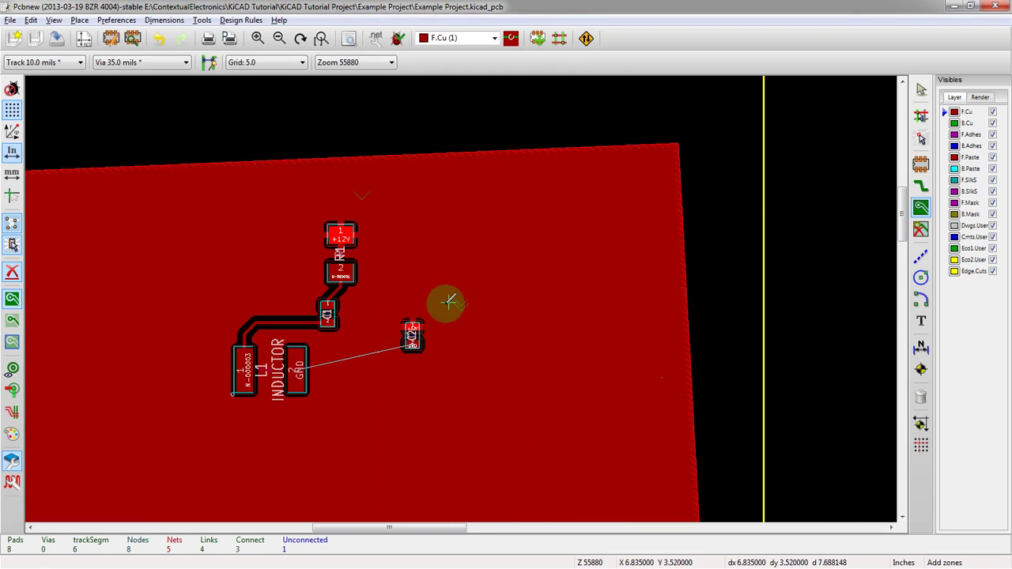
pyautogui.scroll(1, 375, 291)
pyautogui.scroll(2, 443, 292)
pyautogui.scroll(-2, 458, 296)
pyautogui.scroll(2, 461, 298)
pyautogui.scroll(-2, 461, 298)
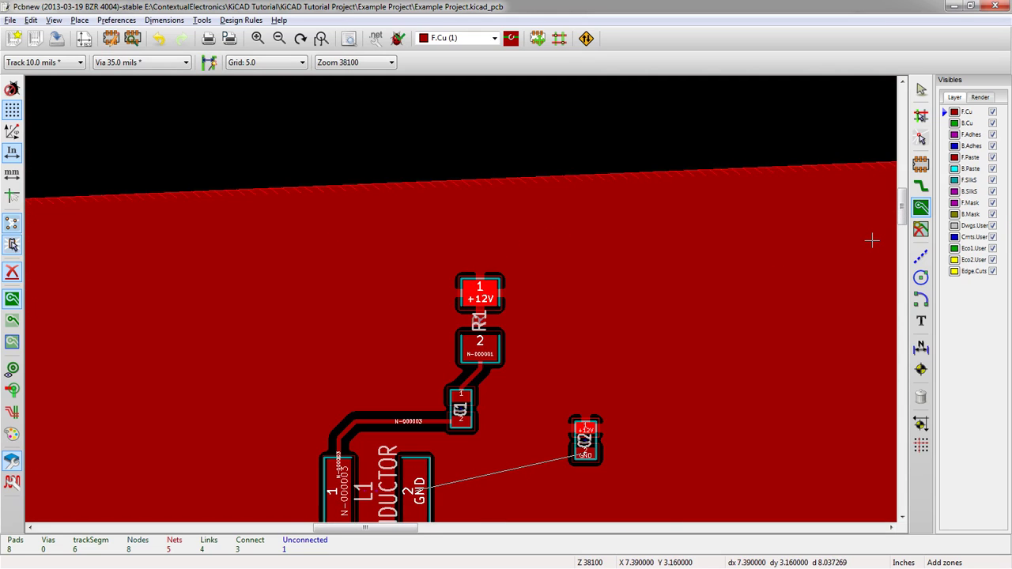
pyautogui.click(508, 156)
pyautogui.click(452, 11)
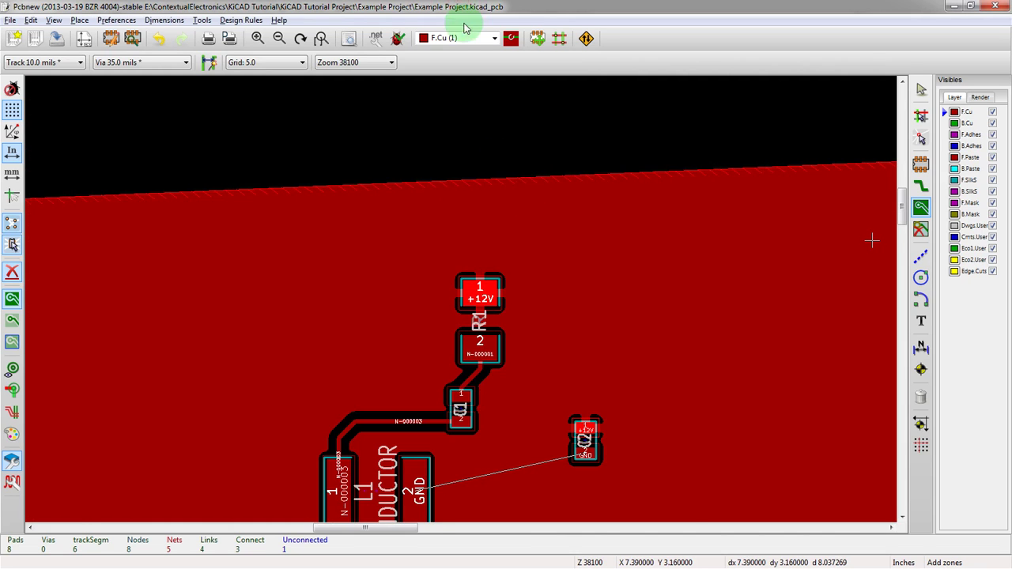
# Start a new copper zone on layer B.Cu assigned to the GND net
pyautogui.scroll(-4, 461, 299)
pyautogui.scroll(1, 462, 288)
pyautogui.scroll(1, 462, 289)
pyautogui.scroll(1, 468, 367)
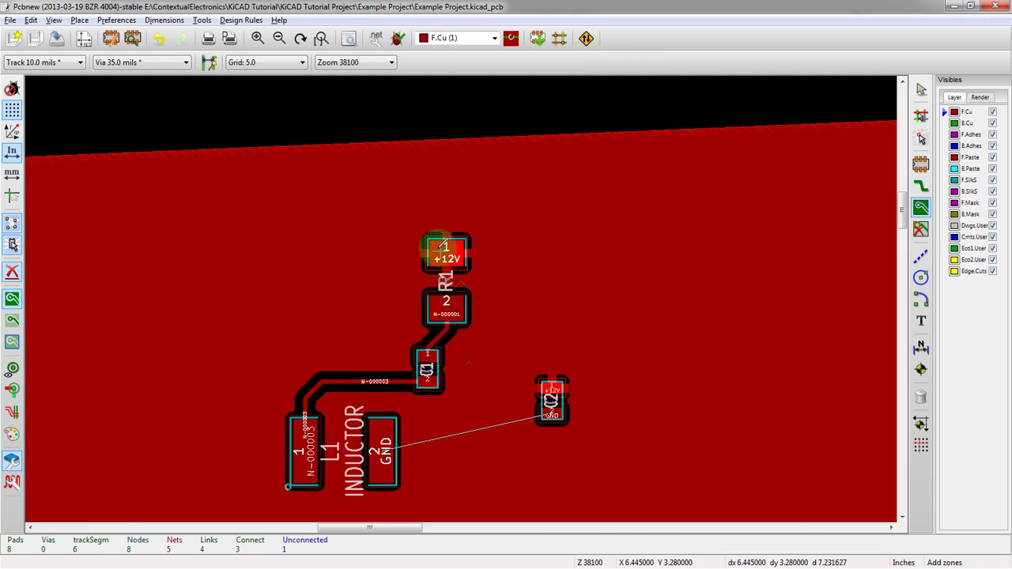
pyautogui.scroll(-1, 461, 300)
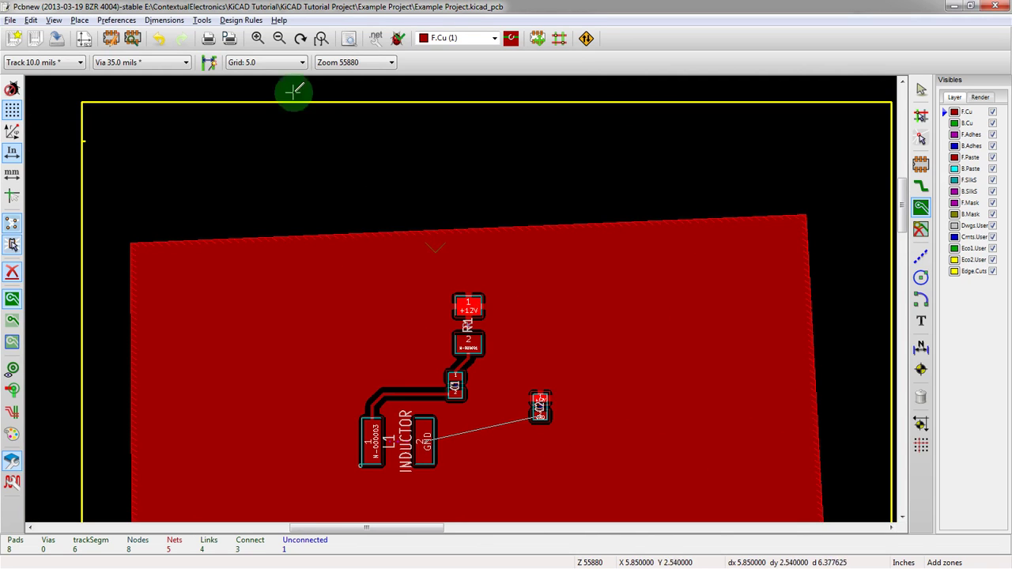
pyautogui.click(364, 322)
pyautogui.click(79, 109)
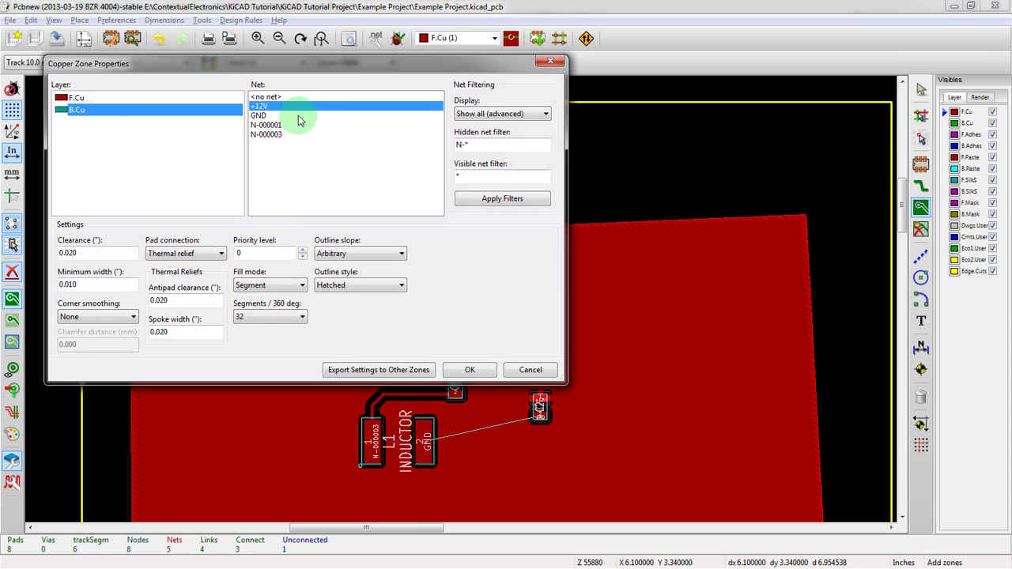
pyautogui.click(261, 116)
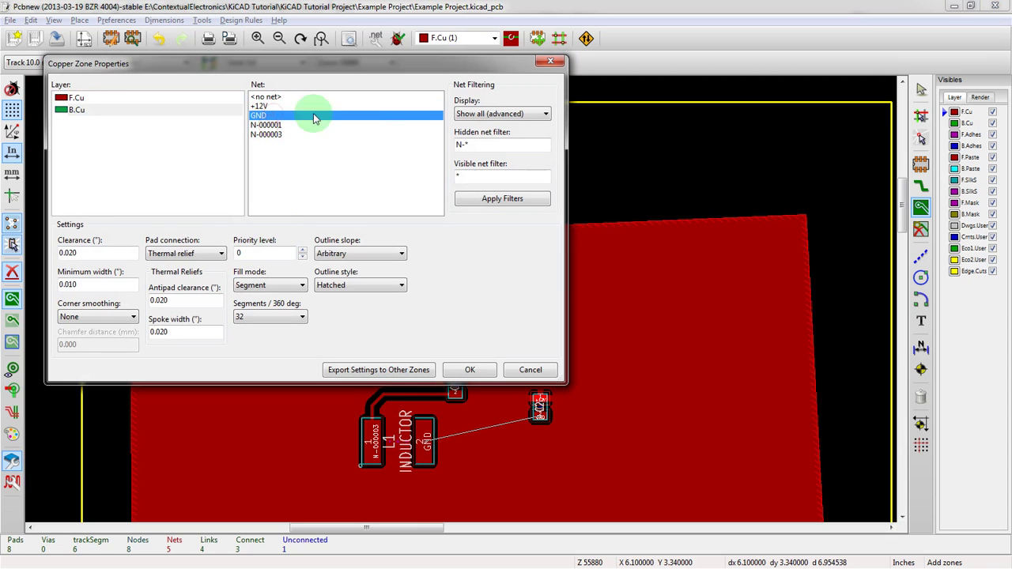
pyautogui.click(469, 369)
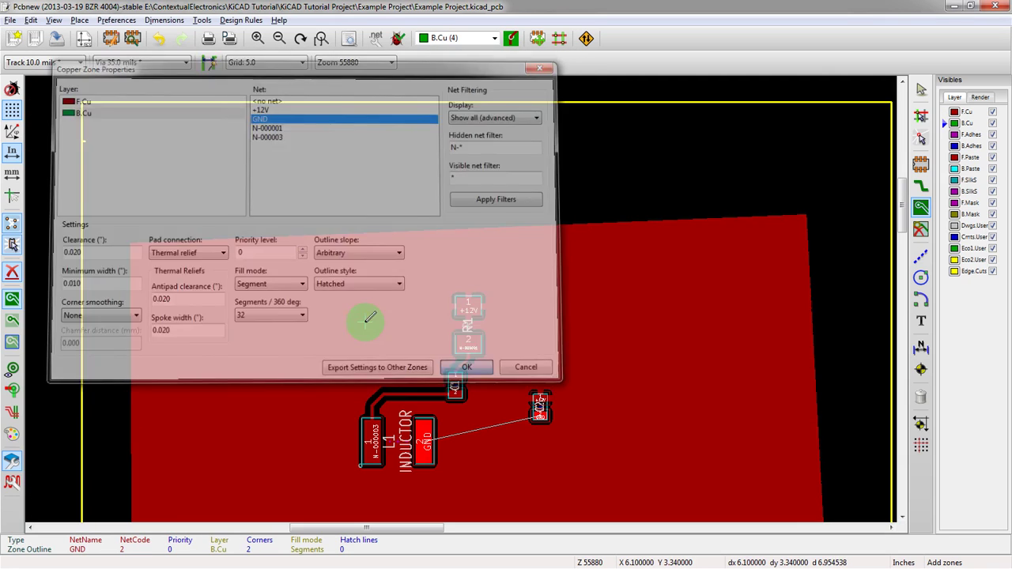
# Draw and close the GND zone's outline around L1, C1 and C2, with its upper edge crossing R1
pyautogui.click(276, 302)
pyautogui.click(786, 292)
pyautogui.click(839, 110)
pyautogui.scroll(1, 544, 90)
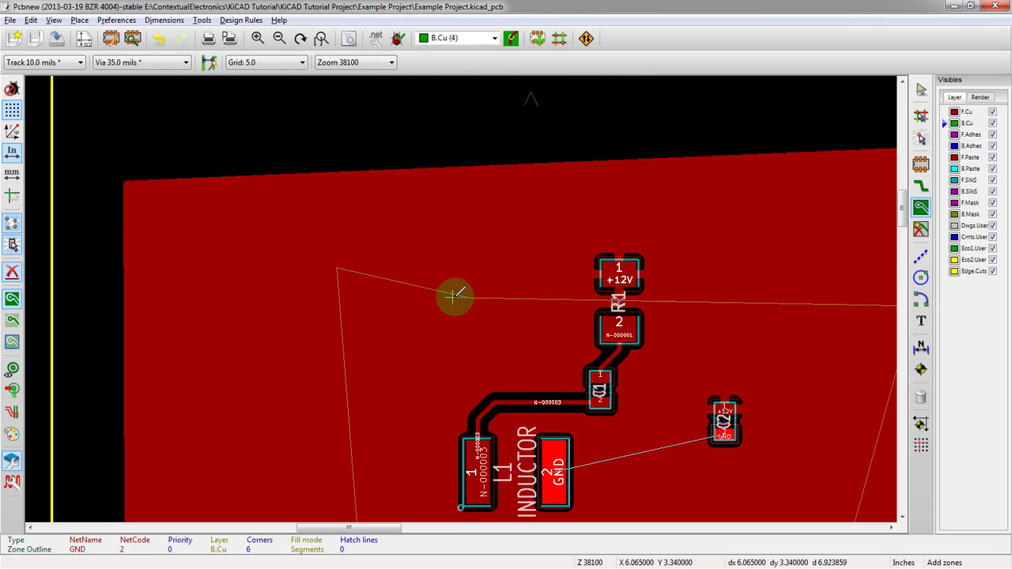
pyautogui.doubleClick(466, 296)
pyautogui.scroll(-1, 538, 269)
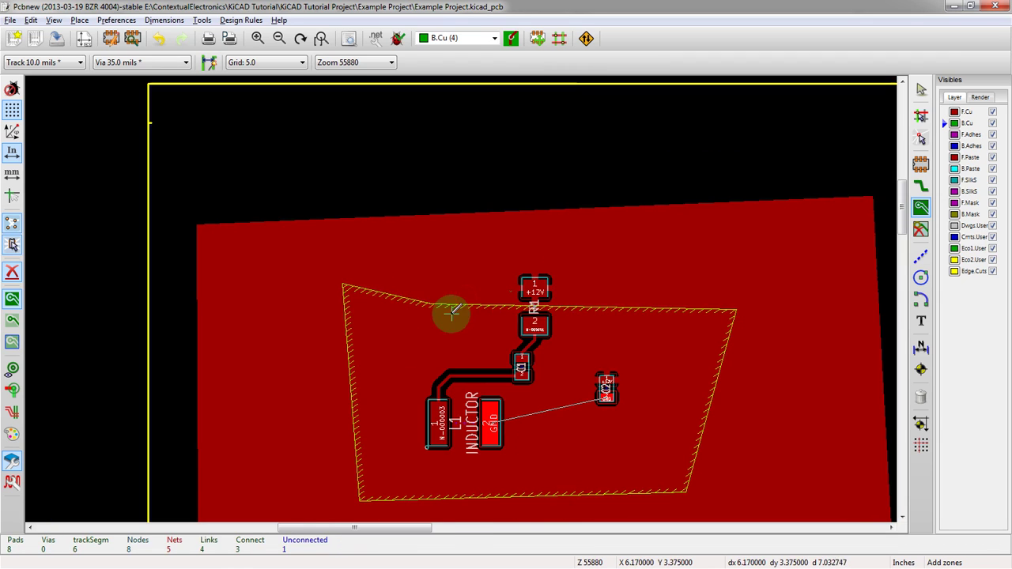
# Try to fill the new GND zone on B.Cu by refilling all zones
pyautogui.rightClick(381, 357)
pyautogui.click(444, 127)
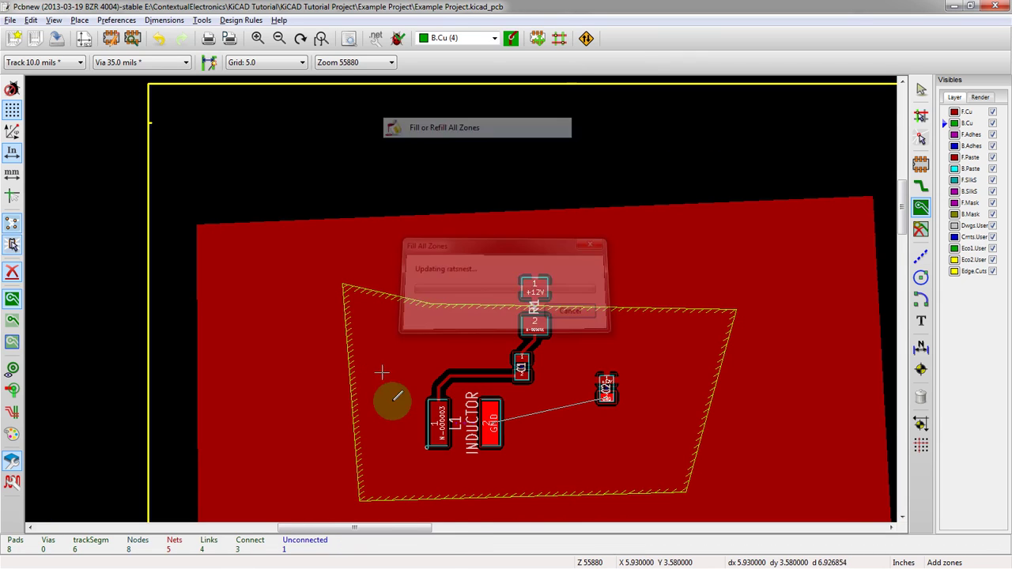
pyautogui.rightClick(362, 457)
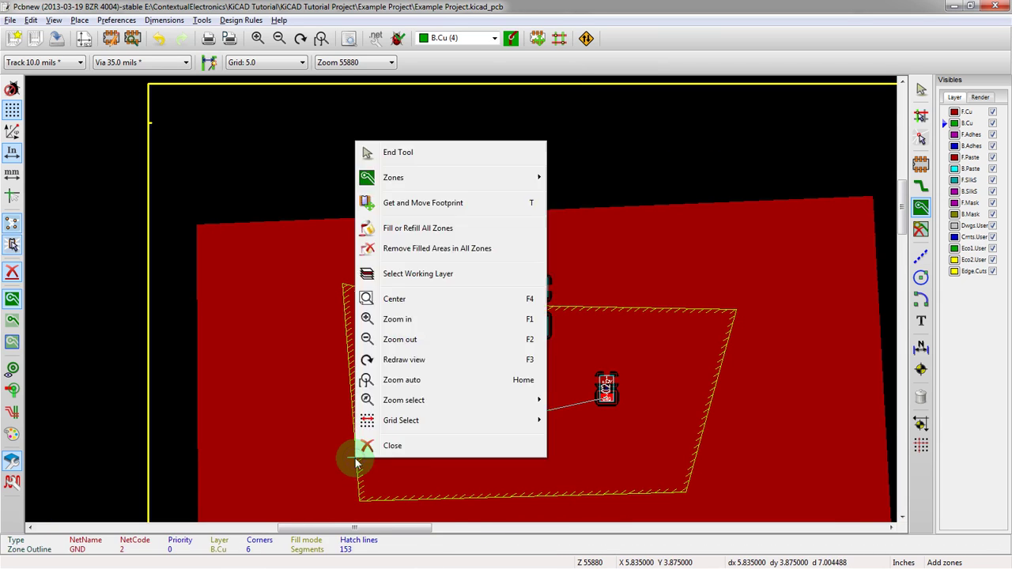
pyautogui.click(396, 238)
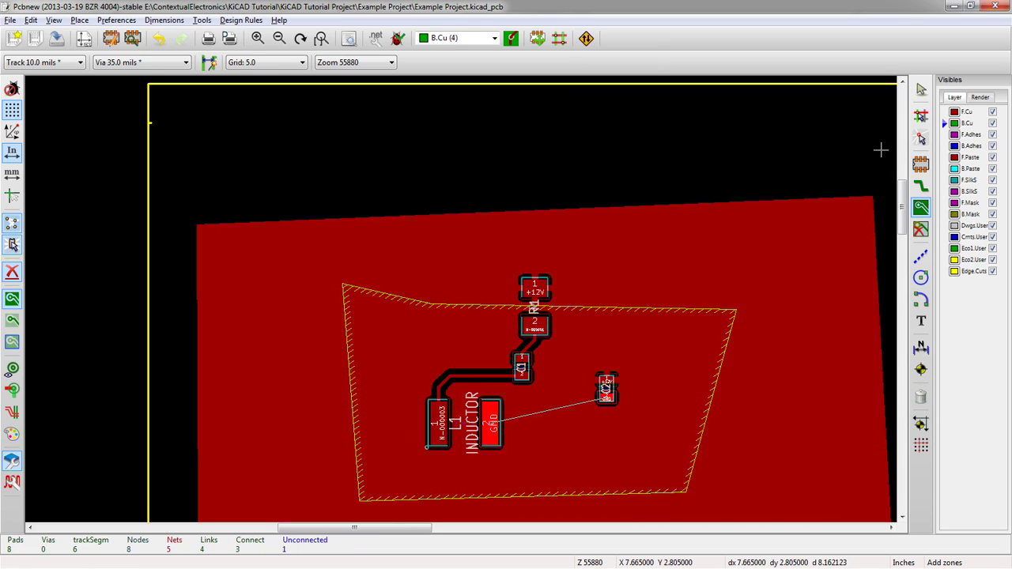
pyautogui.keyDown('ctrl'); pyautogui.hscroll(-2, 806, 293); pyautogui.keyUp('ctrl')
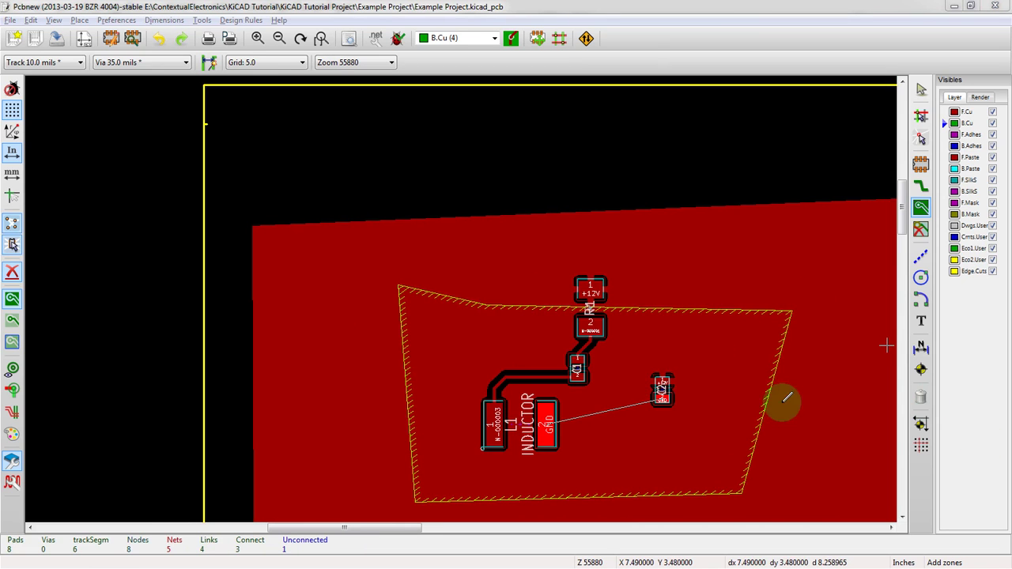
# Remove the GND zone outline from B.Cu
pyautogui.click(599, 223)
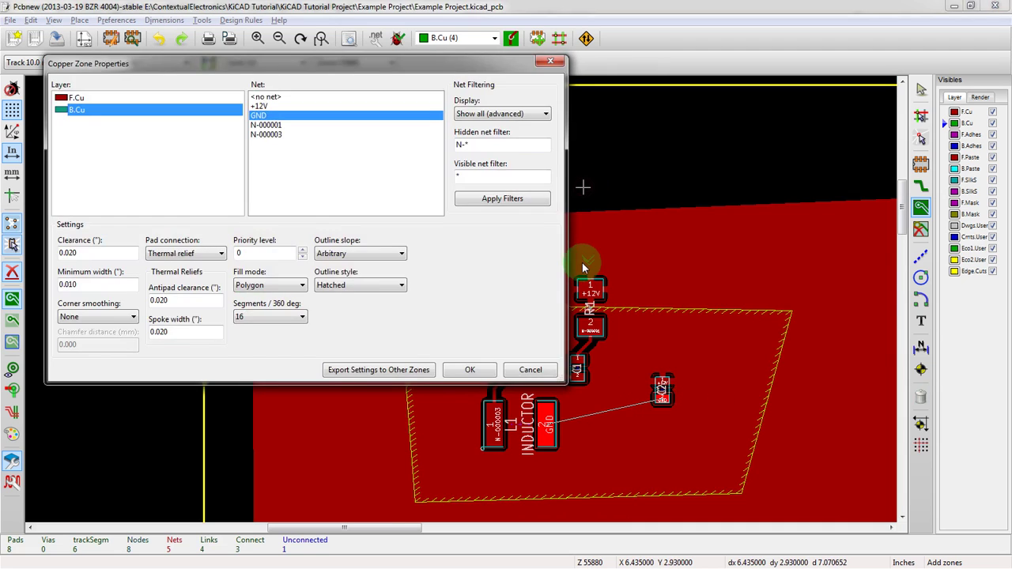
pyautogui.press('Escape')
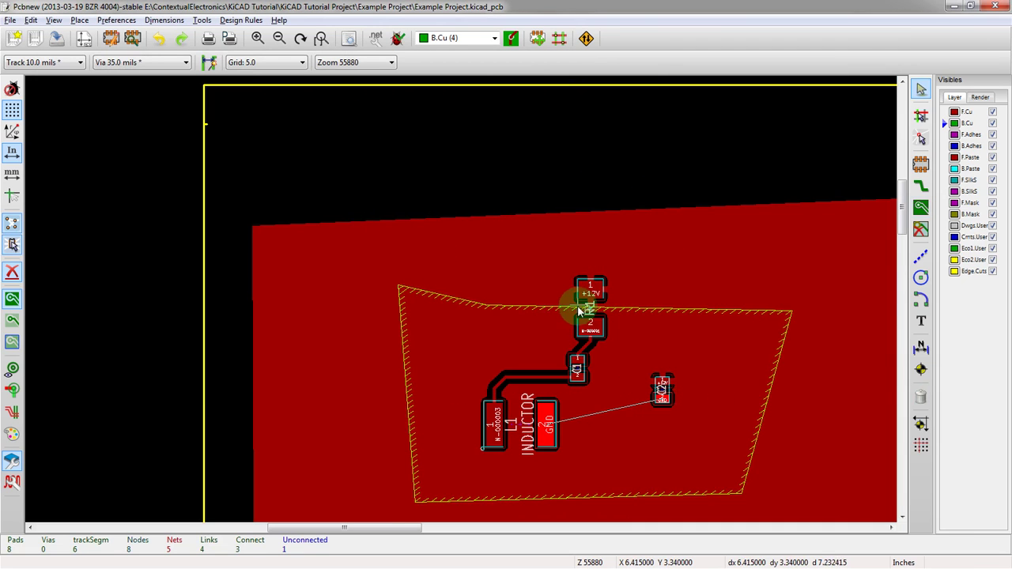
pyautogui.press('Delete')
# Start another copper zone on layer F.Cu with the +12V net, between the existing fill and the upper board edge
pyautogui.scroll(-3, 475, 237)
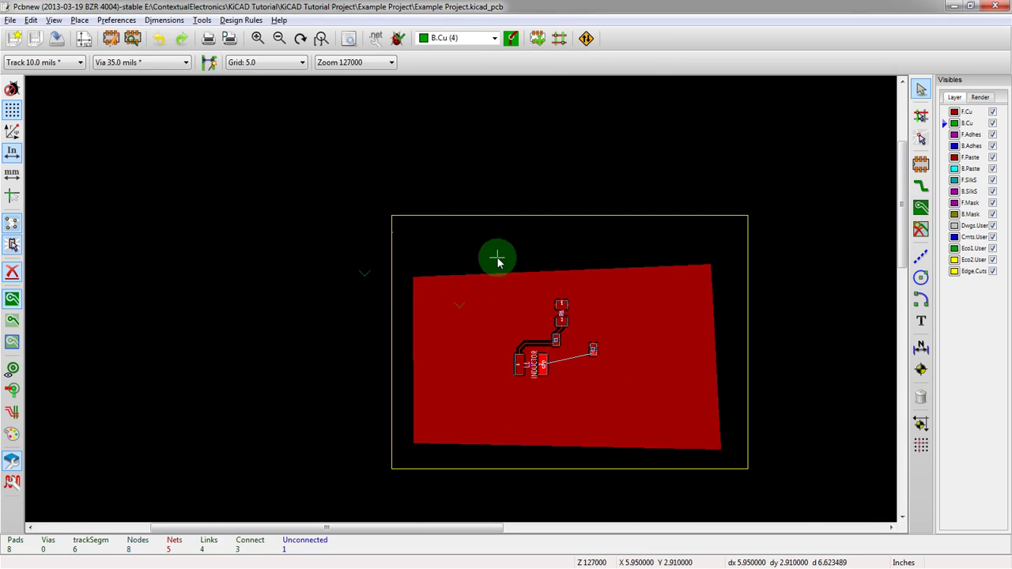
pyautogui.scroll(2, 454, 305)
pyautogui.scroll(-1, 465, 304)
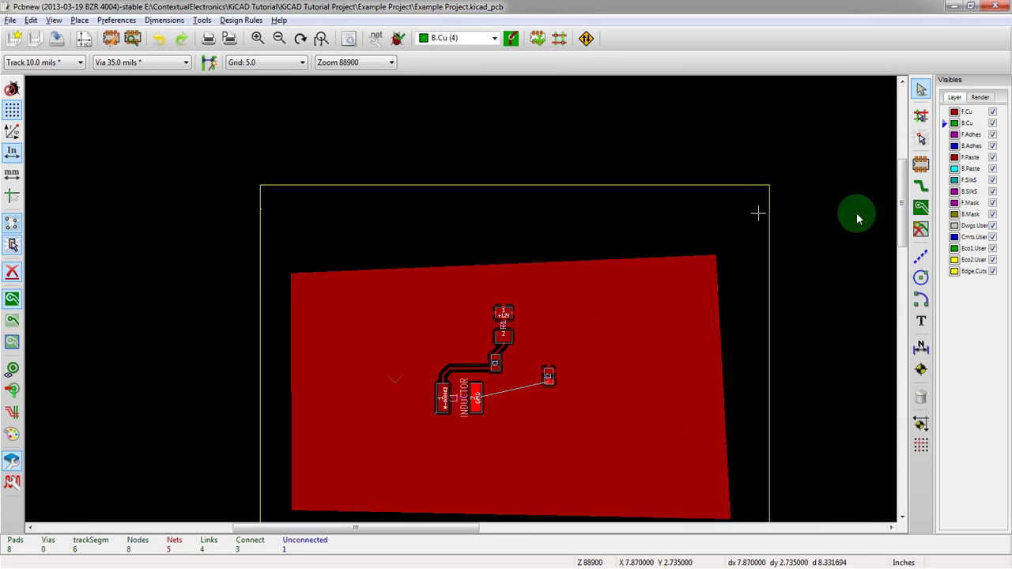
pyautogui.click(921, 208)
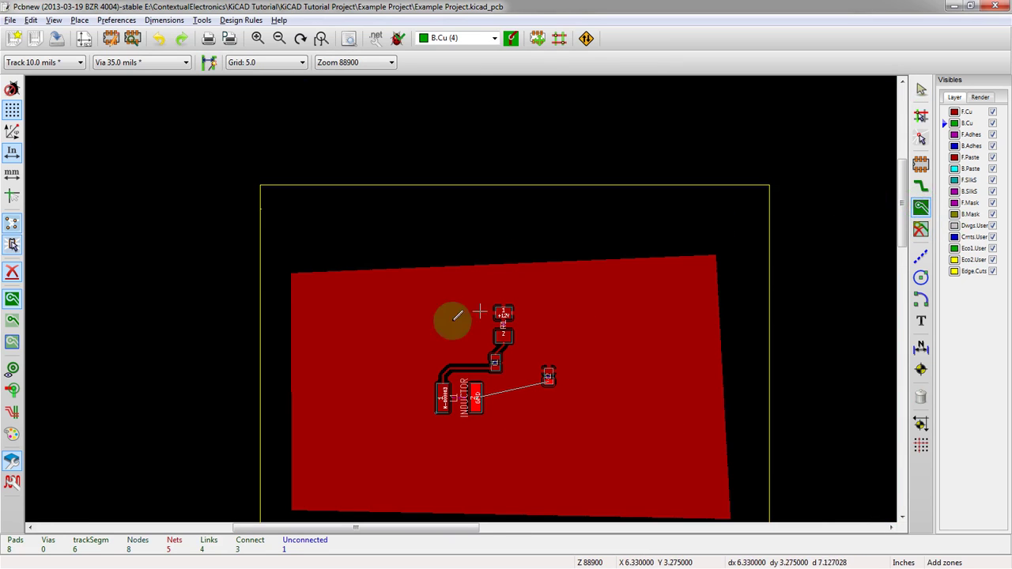
pyautogui.click(442, 199)
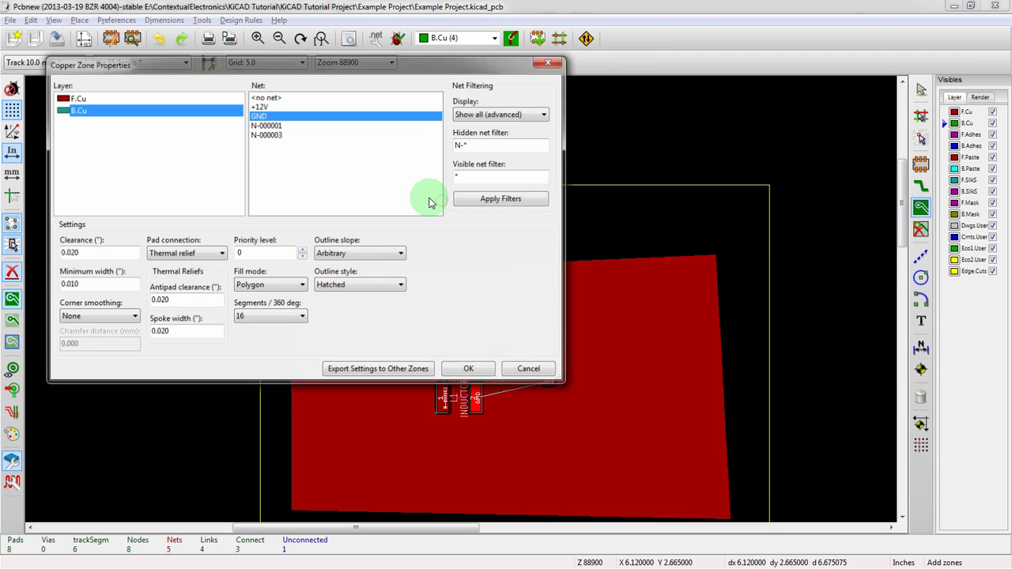
pyautogui.click(160, 97)
pyautogui.click(263, 107)
pyautogui.click(470, 369)
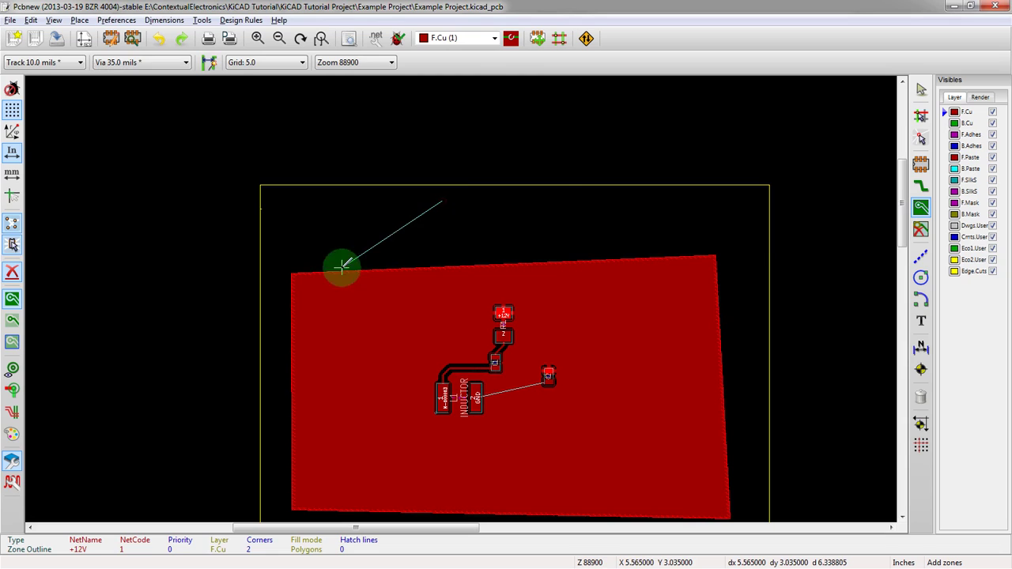
# Draw and close an irregular +12V zone outline whose corners extend past each side of the existing zone but stay inside the board edge
pyautogui.click(271, 335)
pyautogui.scroll(-1, 348, 321)
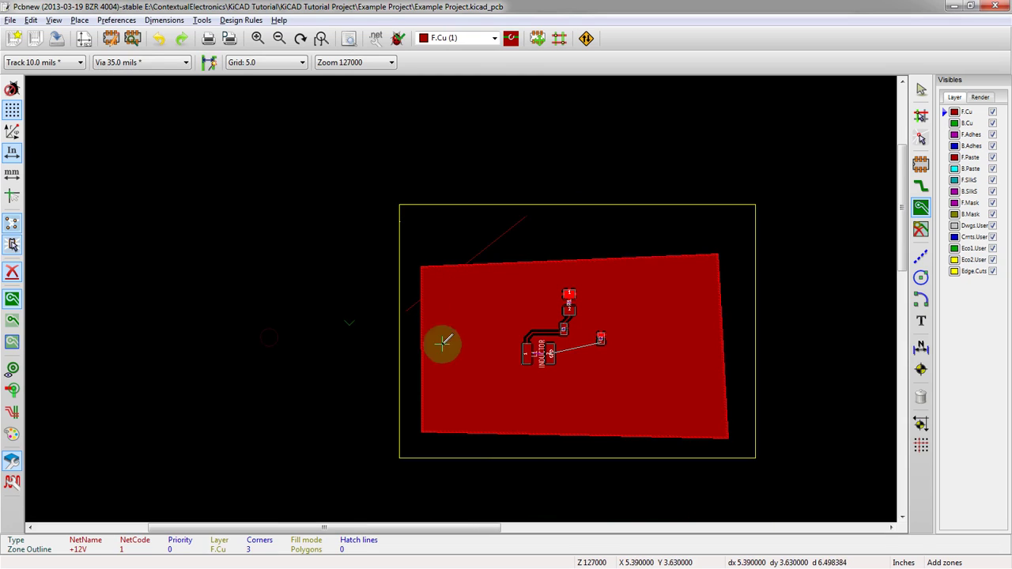
pyautogui.click(504, 451)
pyautogui.click(747, 368)
pyautogui.click(712, 292)
pyautogui.doubleClick(529, 219)
pyautogui.doubleClick(524, 257)
pyautogui.click(469, 368)
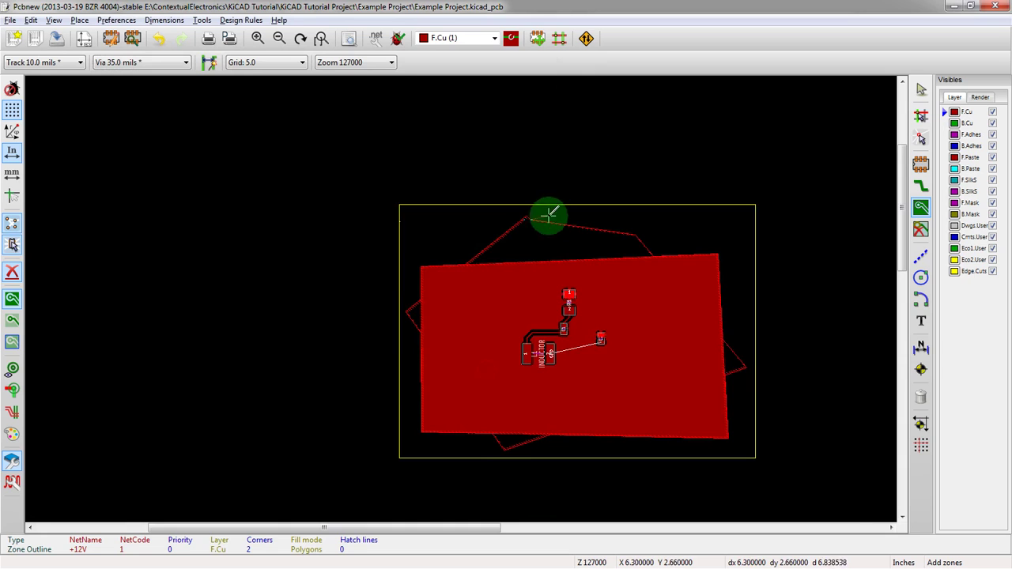
pyautogui.scroll(5, 546, 215)
pyautogui.scroll(1, 458, 299)
pyautogui.rightClick(421, 303)
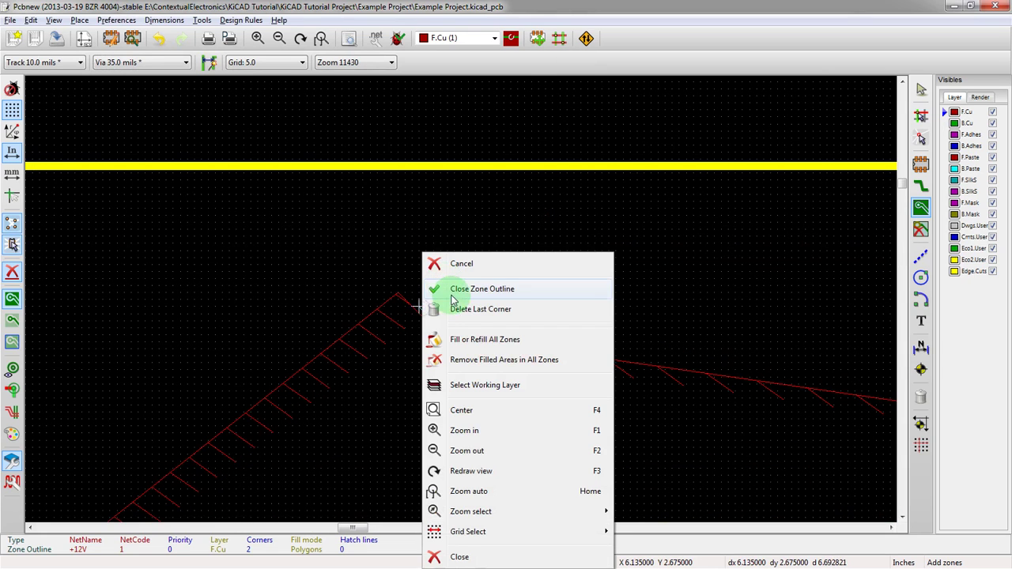
pyautogui.click(467, 339)
# Refill all zones and inspect the combined +12V copper outline along the board edges
pyautogui.rightClick(419, 308)
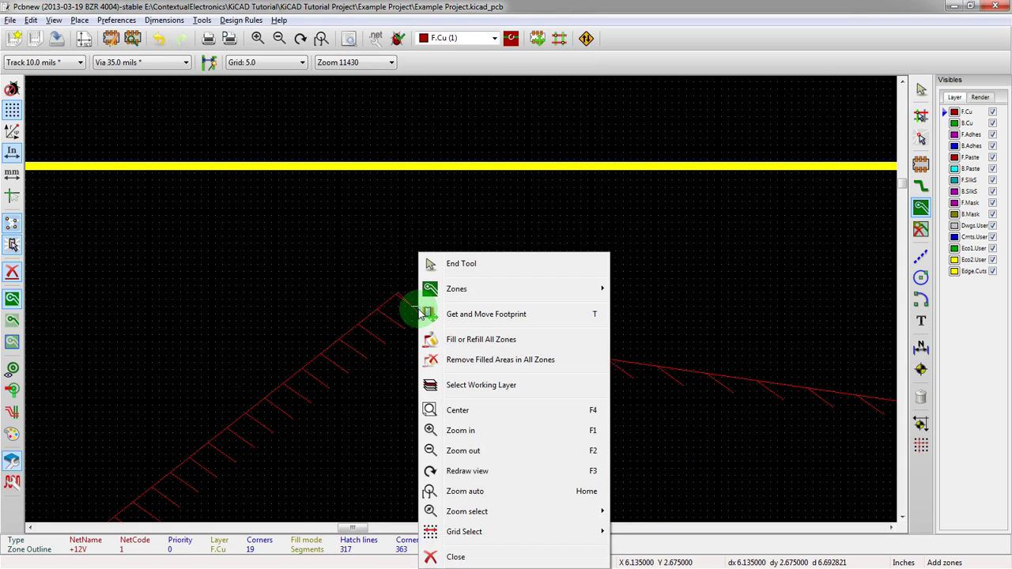
pyautogui.click(431, 338)
pyautogui.scroll(-5, 459, 298)
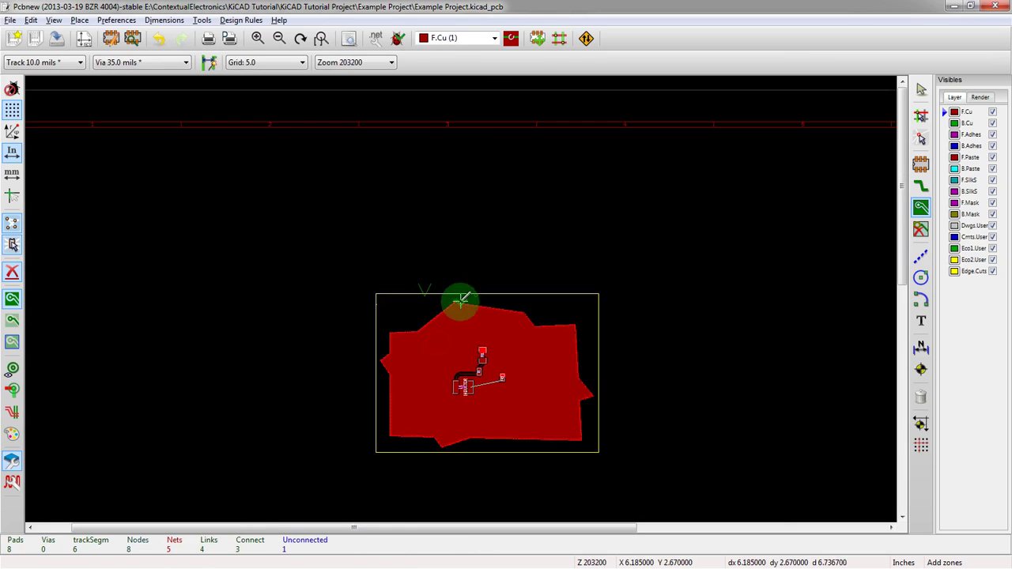
pyautogui.scroll(1, 459, 298)
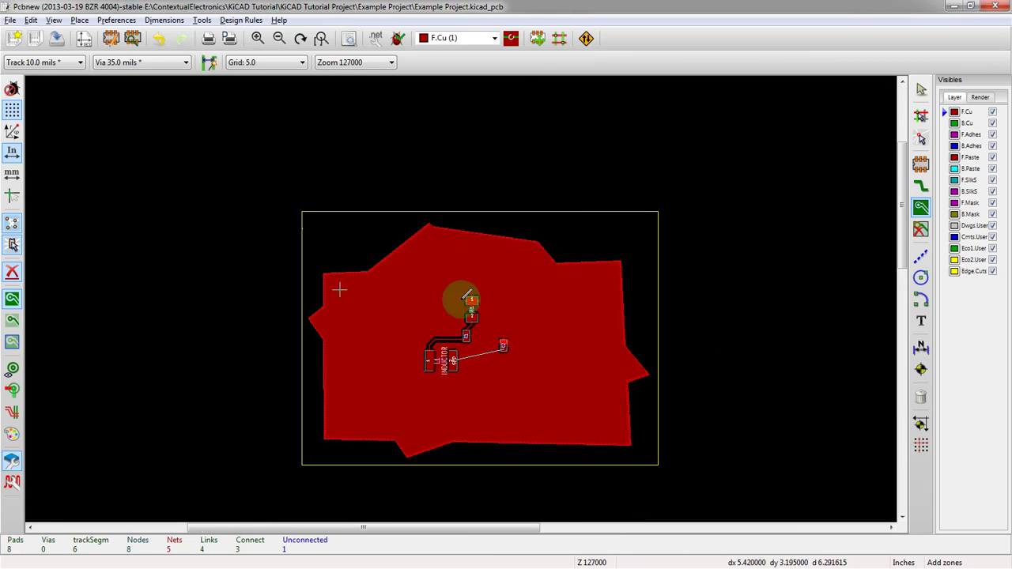
pyautogui.scroll(2, 261, 289)
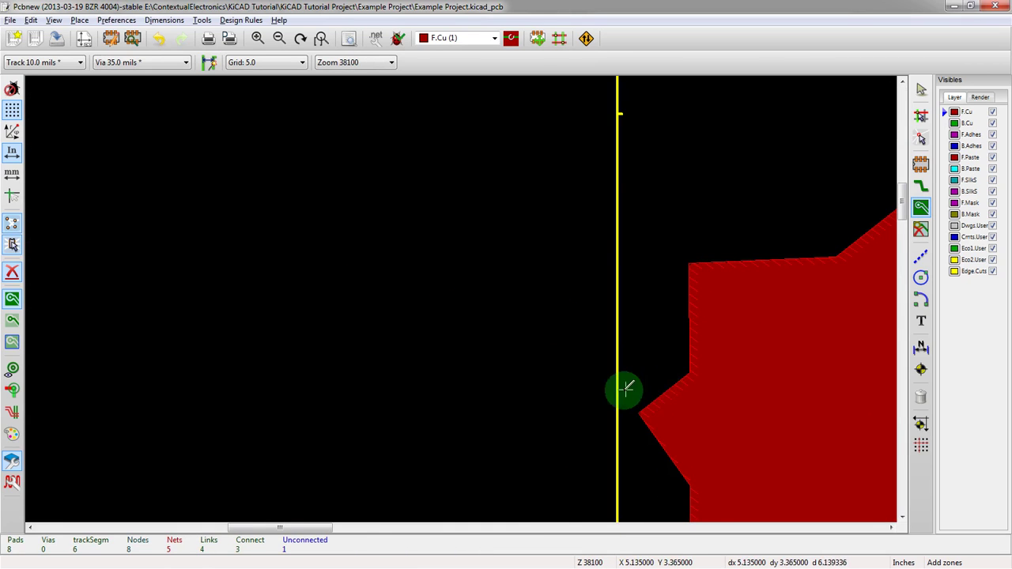
pyautogui.scroll(-3, 624, 390)
pyautogui.moveTo(688, 305); pyautogui.dragTo(378, 293, button='middle')
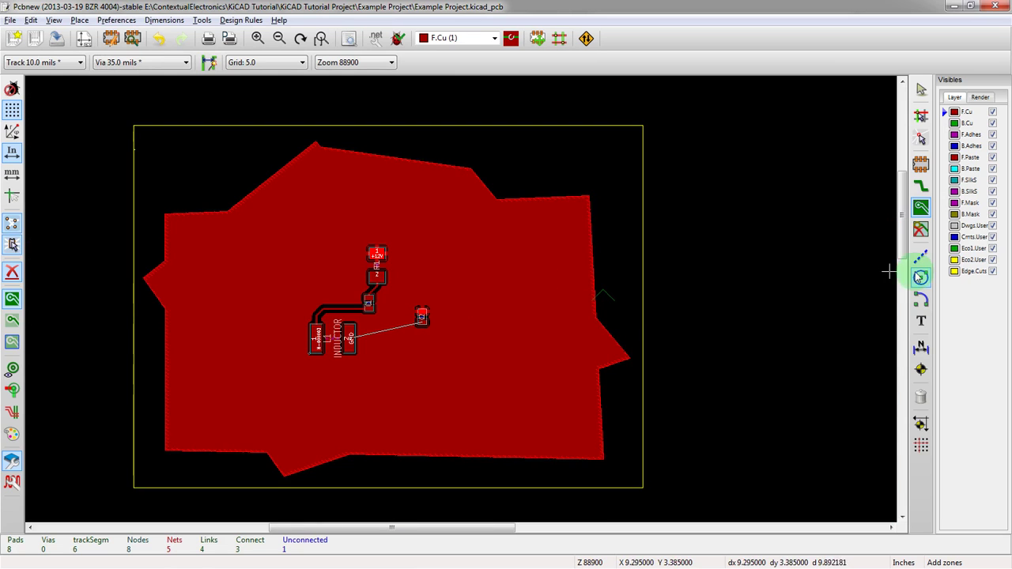
pyautogui.scroll(3, 399, 241)
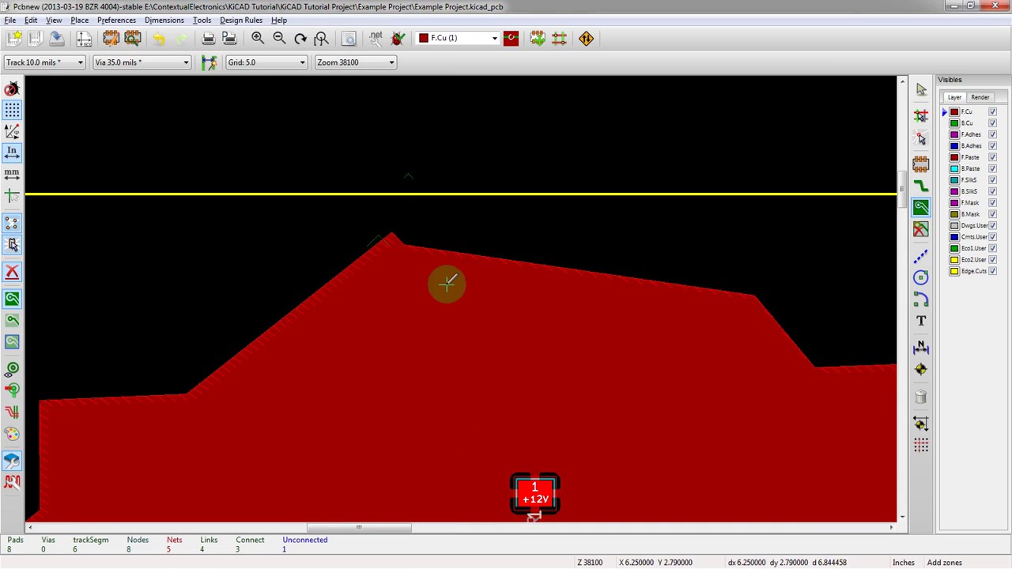
# Add a closed polygonal cutout area to the +12V zone, just below its upper peak
pyautogui.scroll(2, 405, 233)
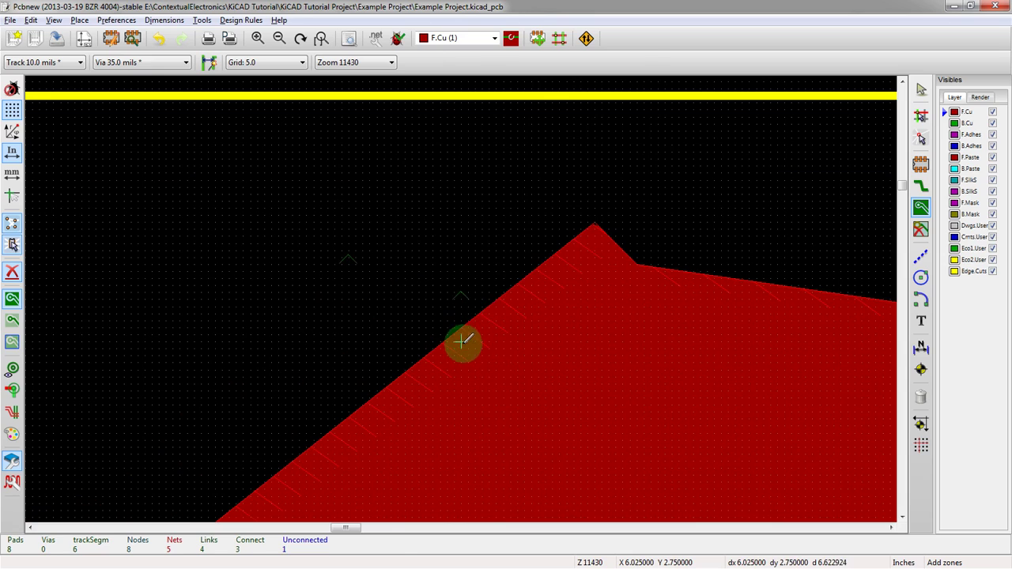
pyautogui.rightClick(463, 348)
pyautogui.moveTo(530, 75)
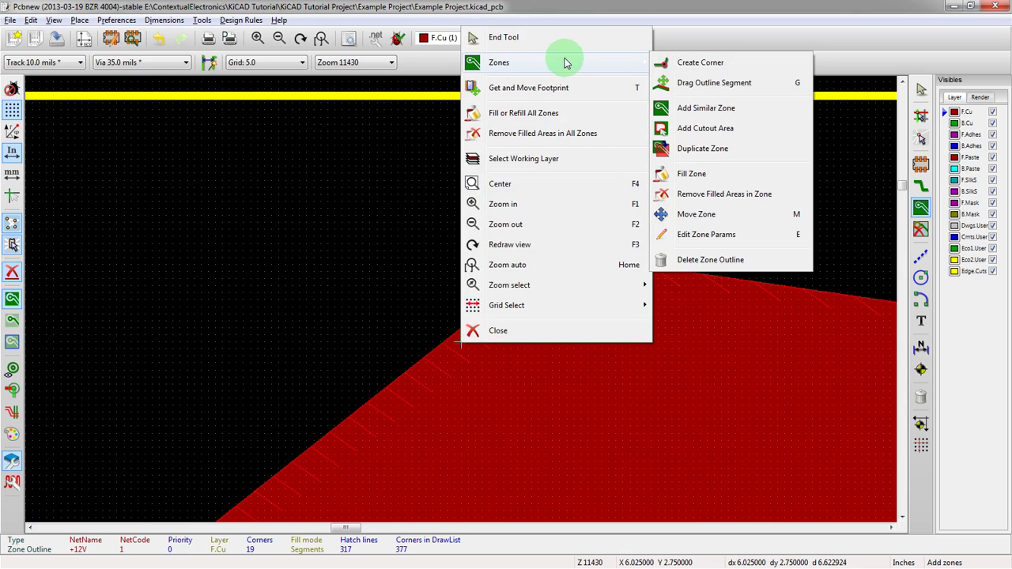
pyautogui.click(679, 135)
pyautogui.click(590, 436)
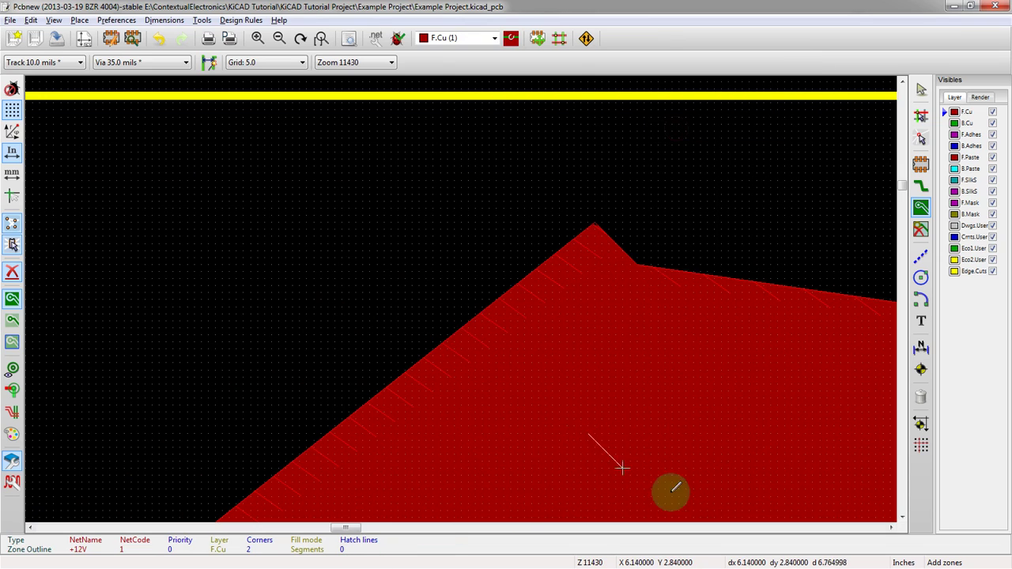
pyautogui.scroll(-3, 841, 394)
pyautogui.click(461, 302)
pyautogui.click(487, 404)
pyautogui.click(343, 519)
pyautogui.click(228, 515)
pyautogui.click(322, 356)
pyautogui.doubleClick(345, 314)
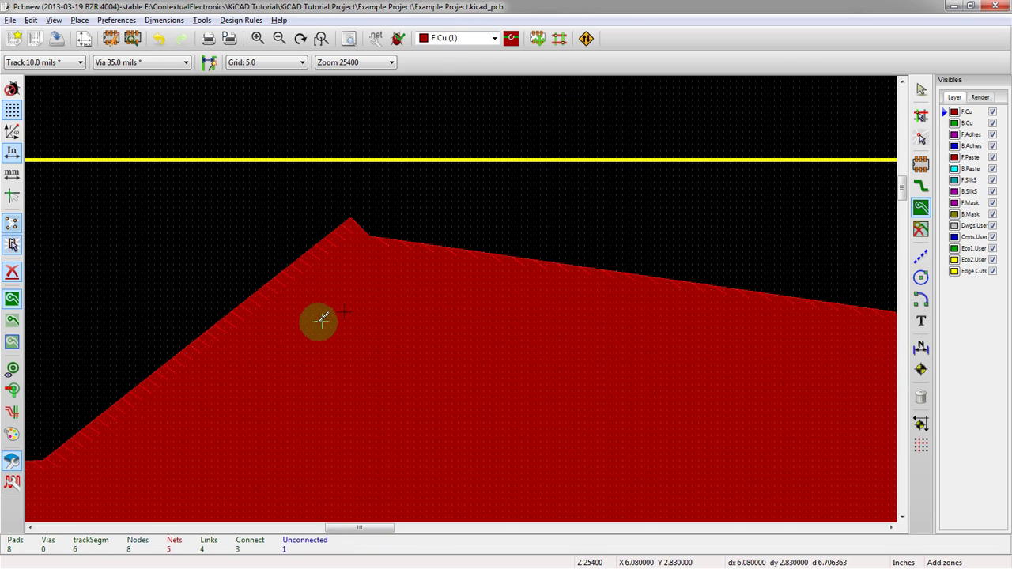
# Refill all zones to apply the cutout, check the opening in the copper, and leave the zone tool
pyautogui.rightClick(379, 326)
pyautogui.click(442, 92)
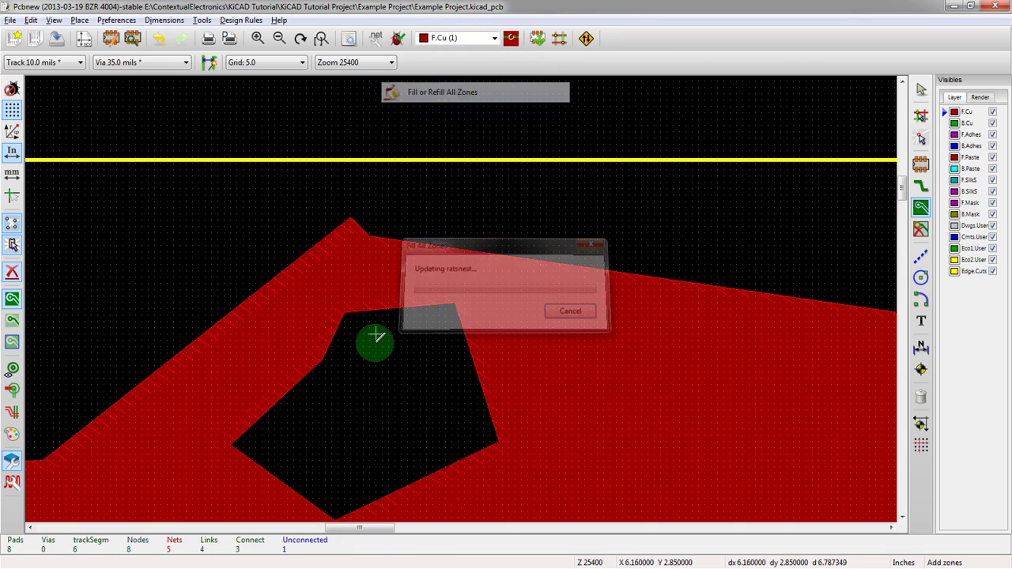
pyautogui.scroll(-2, 296, 426)
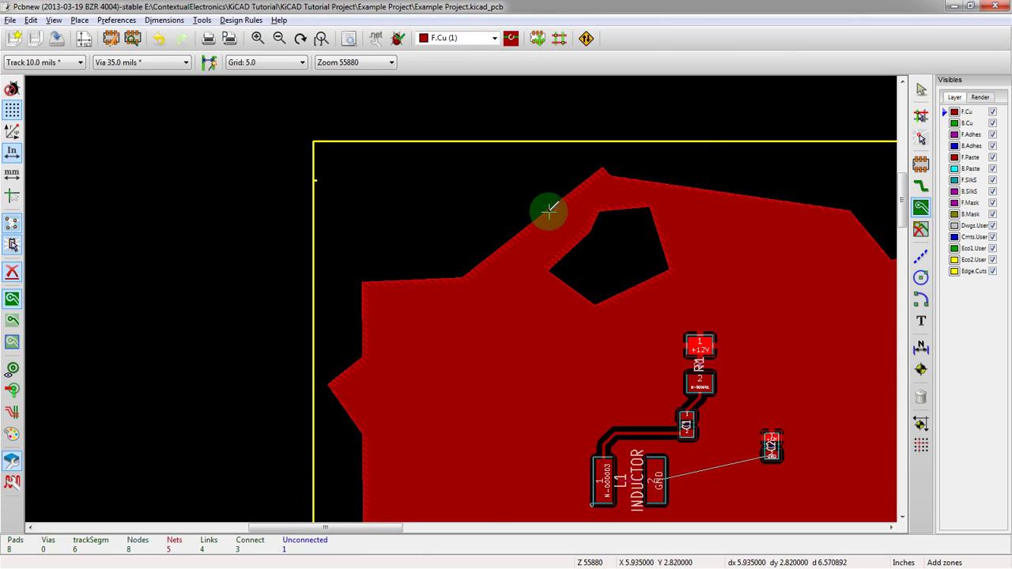
pyautogui.rightClick(515, 296)
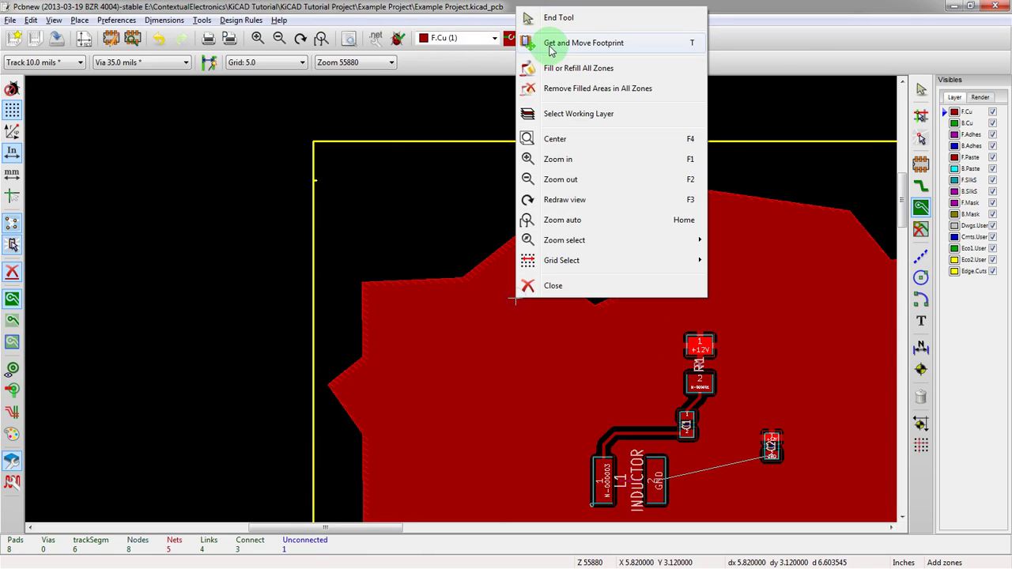
pyautogui.rightClick(368, 282)
pyautogui.click(506, 289)
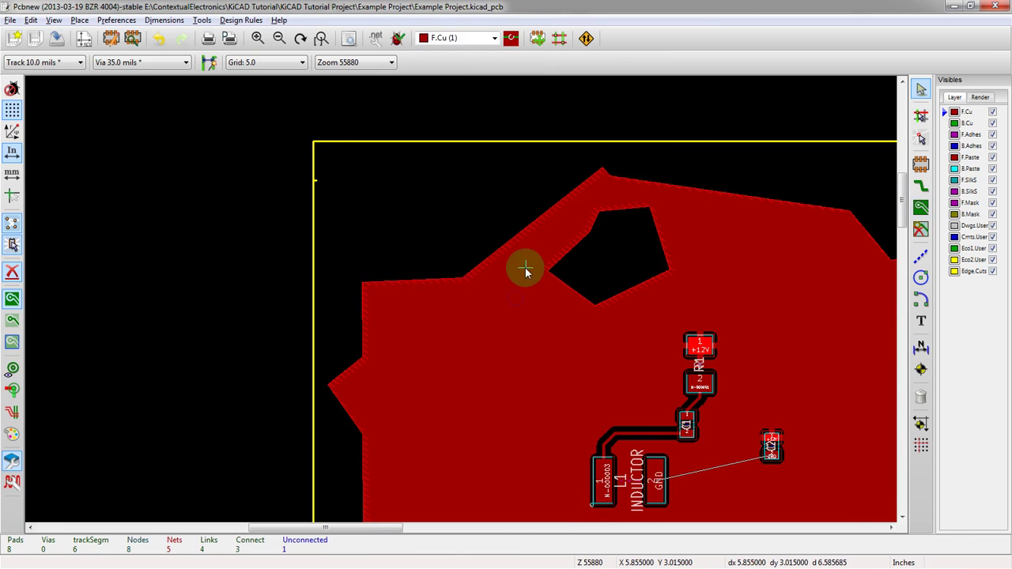
# Drag the slanted upper-left segment of the +12V zone outline outward until its upper corner extends past the board's upper edge
pyautogui.scroll(4, 525, 268)
pyautogui.rightClick(350, 310)
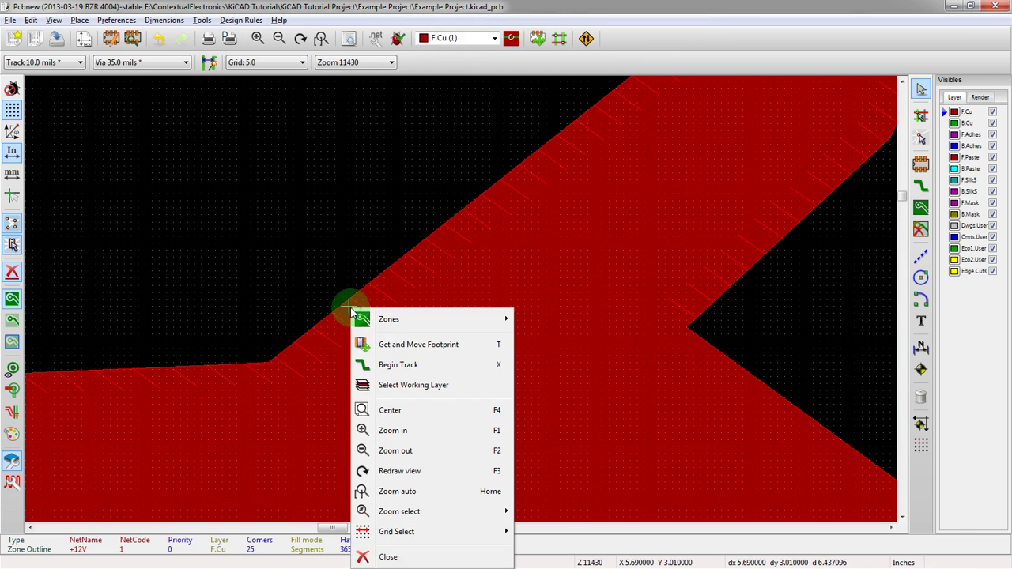
pyautogui.click(339, 350)
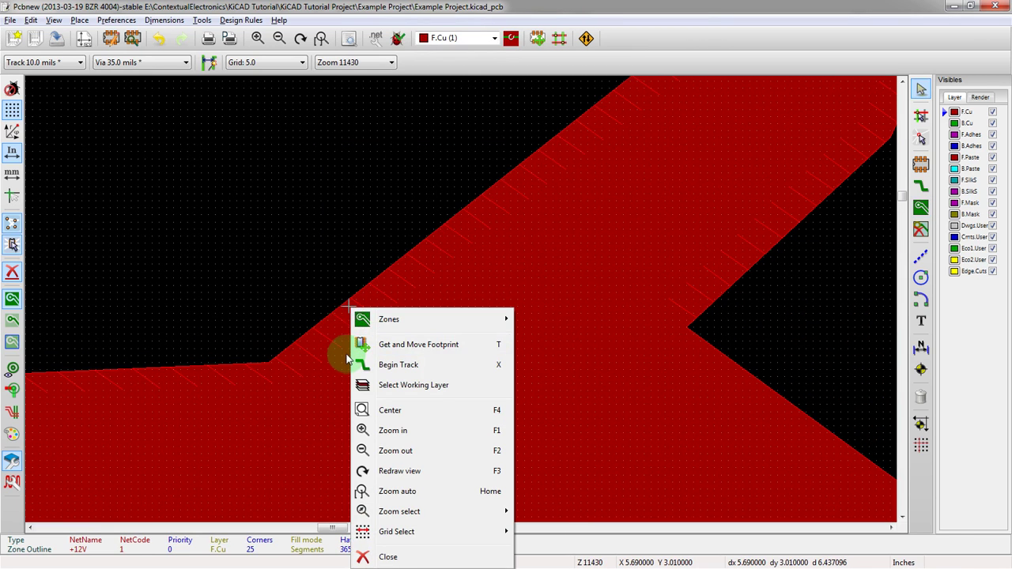
pyautogui.rightClick(327, 314)
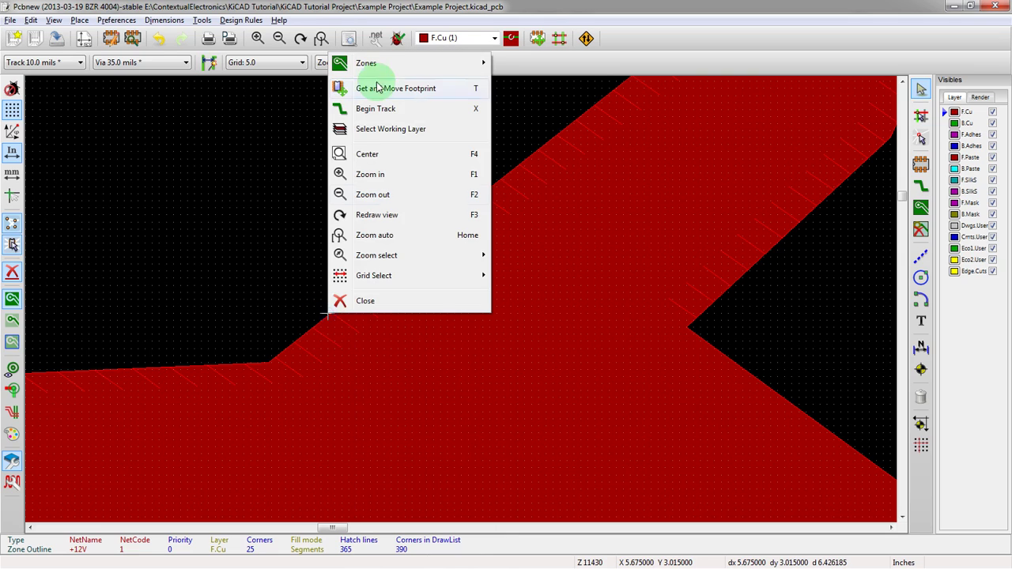
pyautogui.click(380, 64)
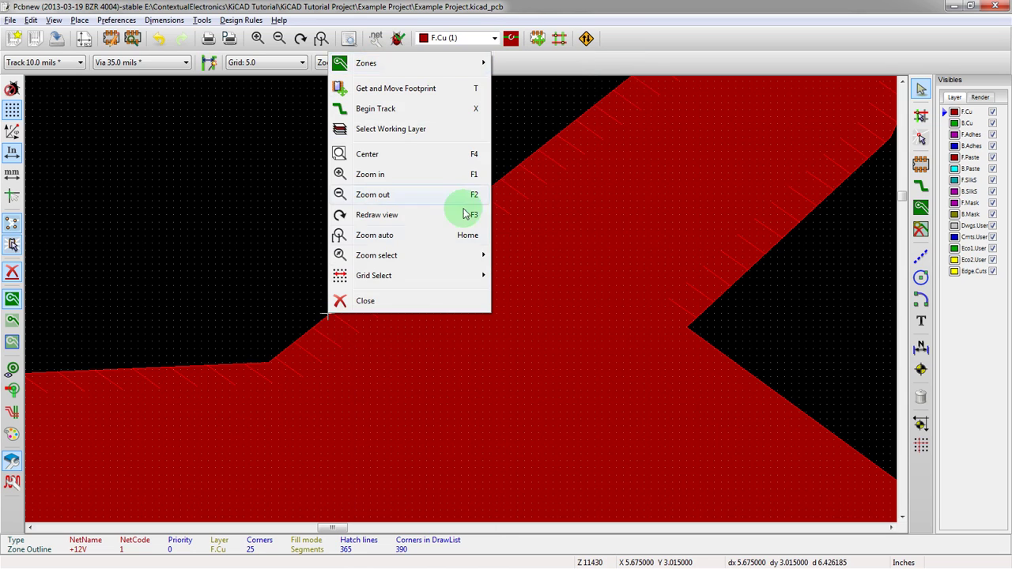
pyautogui.click(327, 315)
pyautogui.scroll(-2, 360, 296)
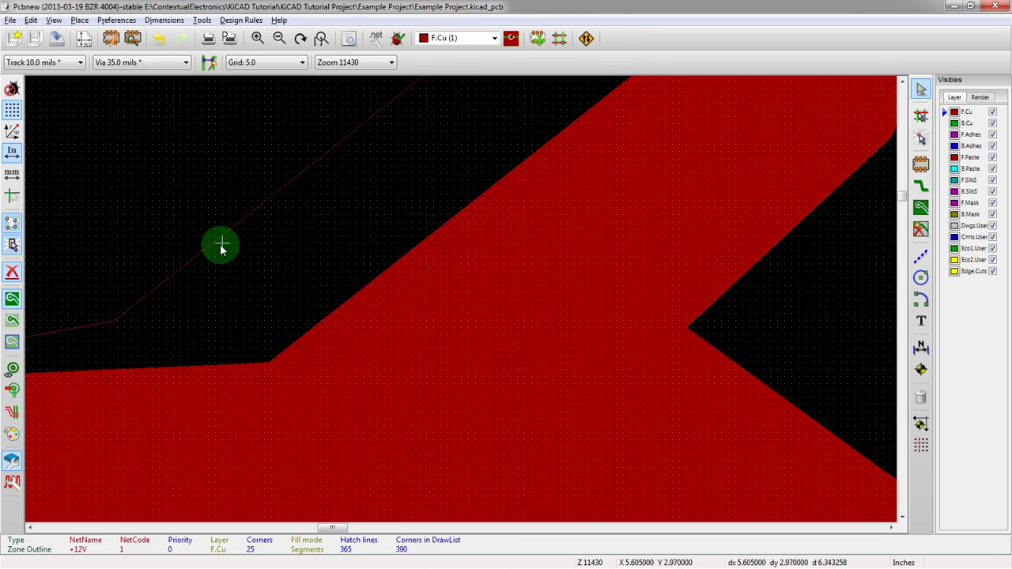
pyautogui.scroll(-2, 462, 302)
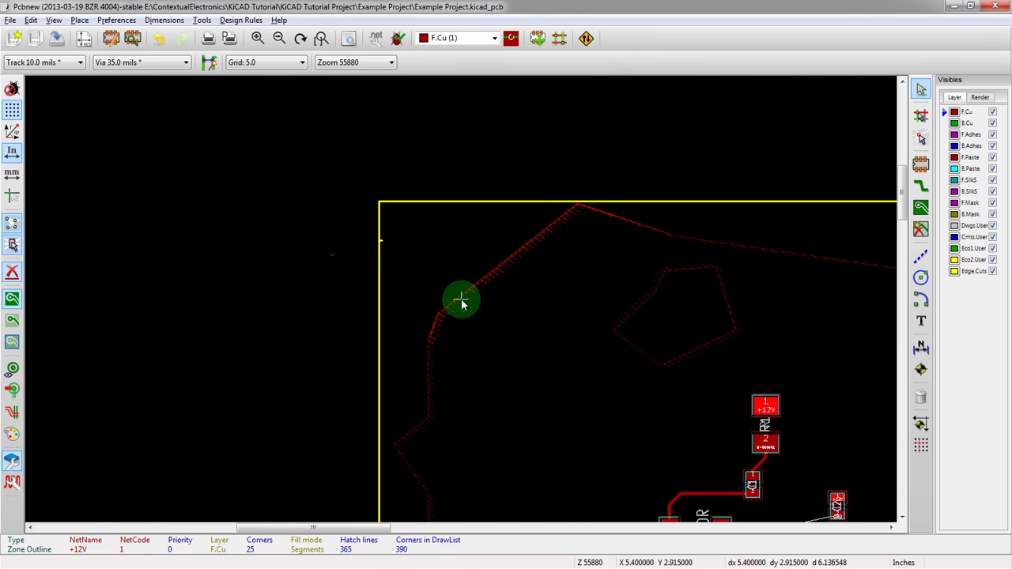
pyautogui.press('b')
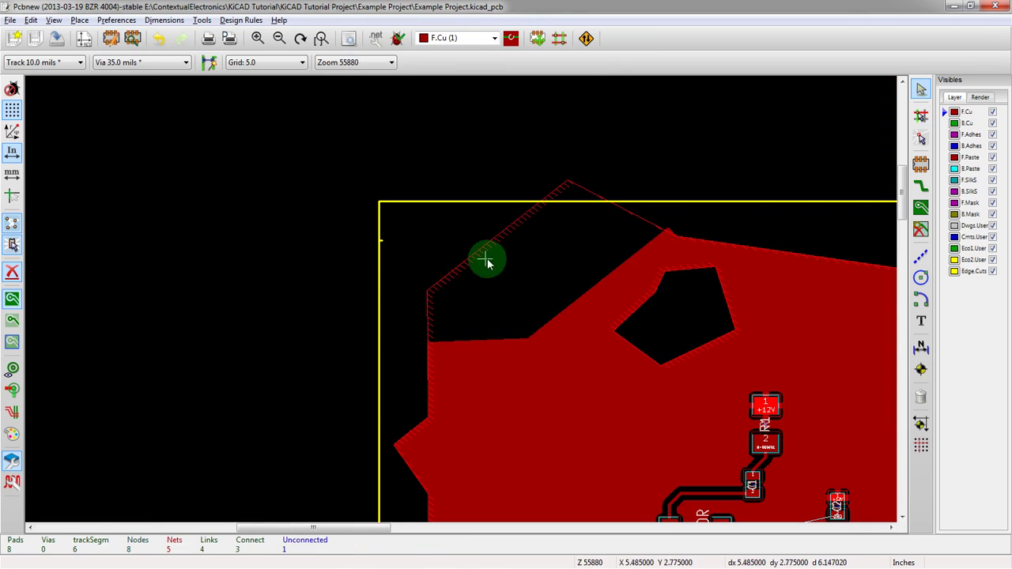
pyautogui.rightClick(522, 222)
pyautogui.click(508, 239)
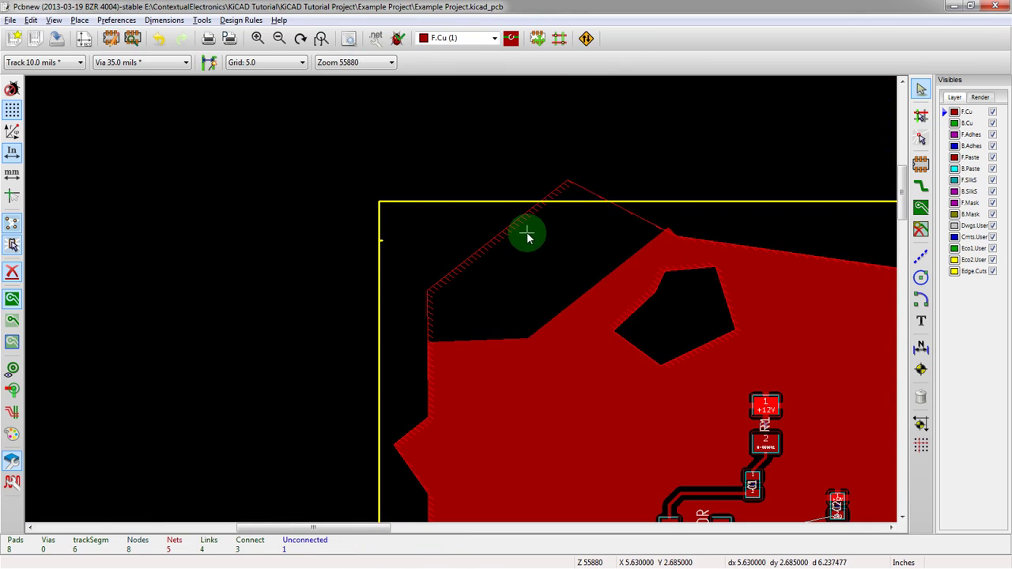
pyautogui.rightClick(509, 227)
pyautogui.click(508, 227)
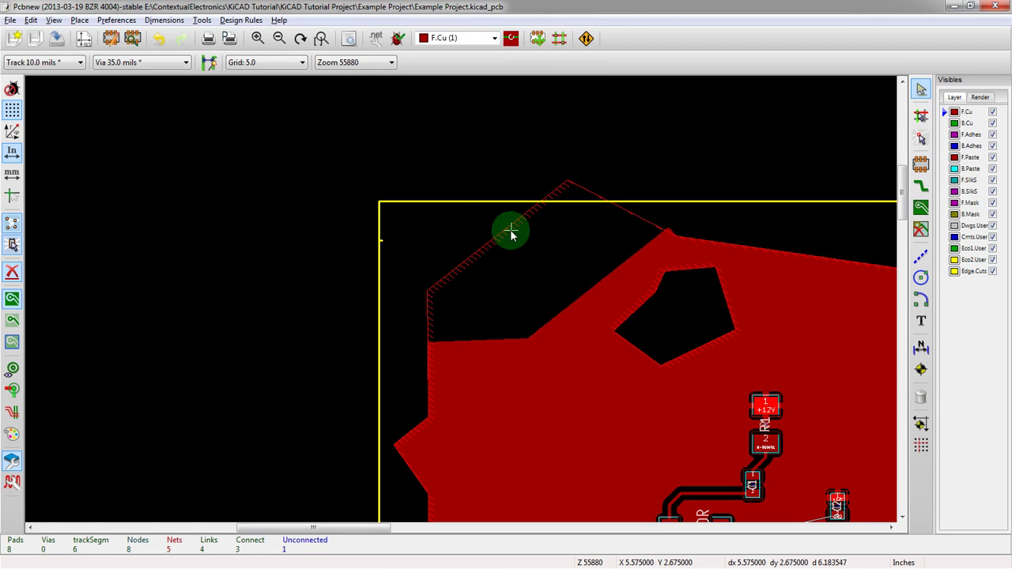
pyautogui.rightClick(511, 231)
pyautogui.click(501, 232)
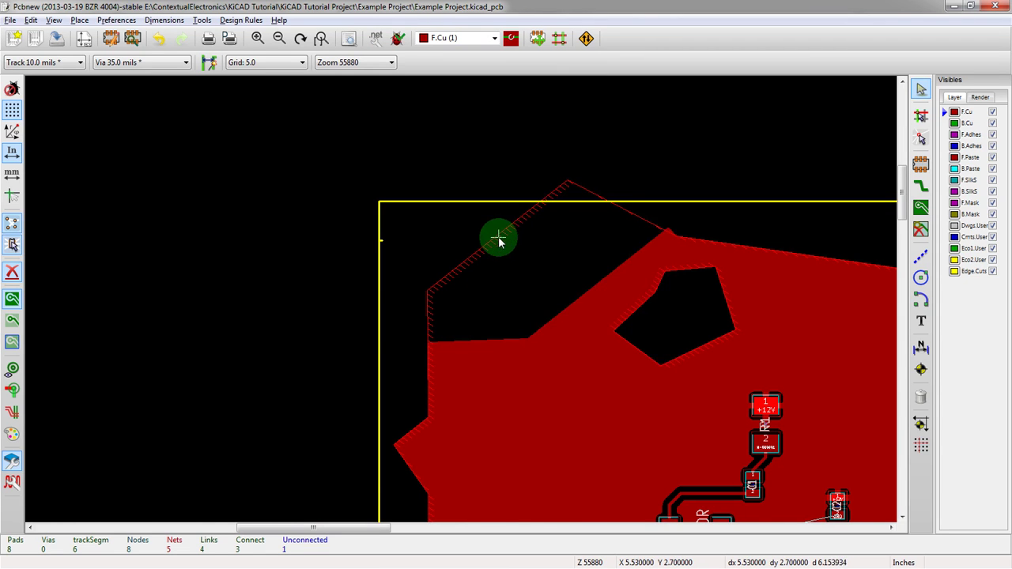
# Add a corner on the slanted +12V outline segment, place it above the board's upper edge, and refill all zones
pyautogui.scroll(3, 498, 241)
pyautogui.click(919, 209)
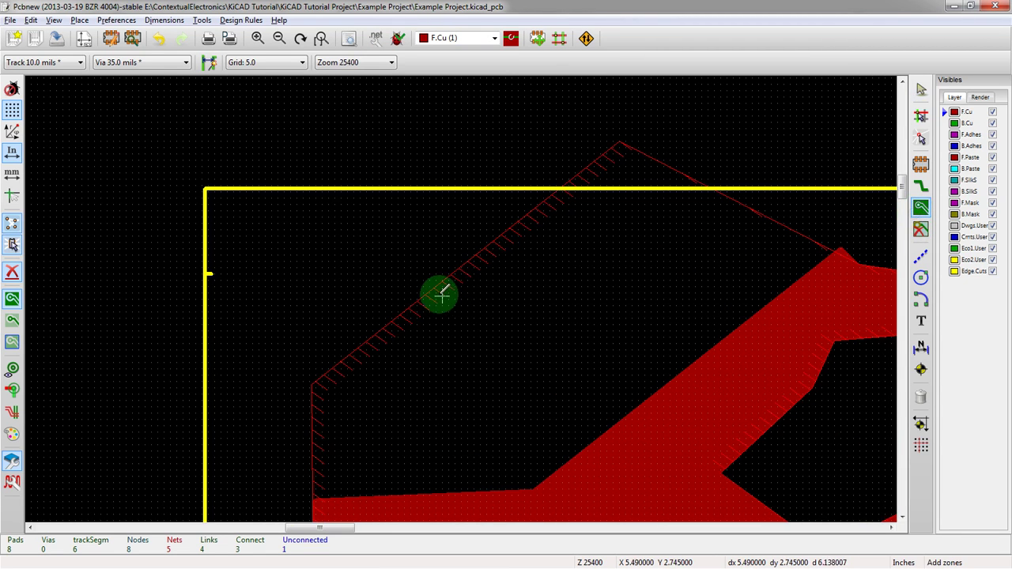
pyautogui.rightClick(427, 294)
pyautogui.click(474, 290)
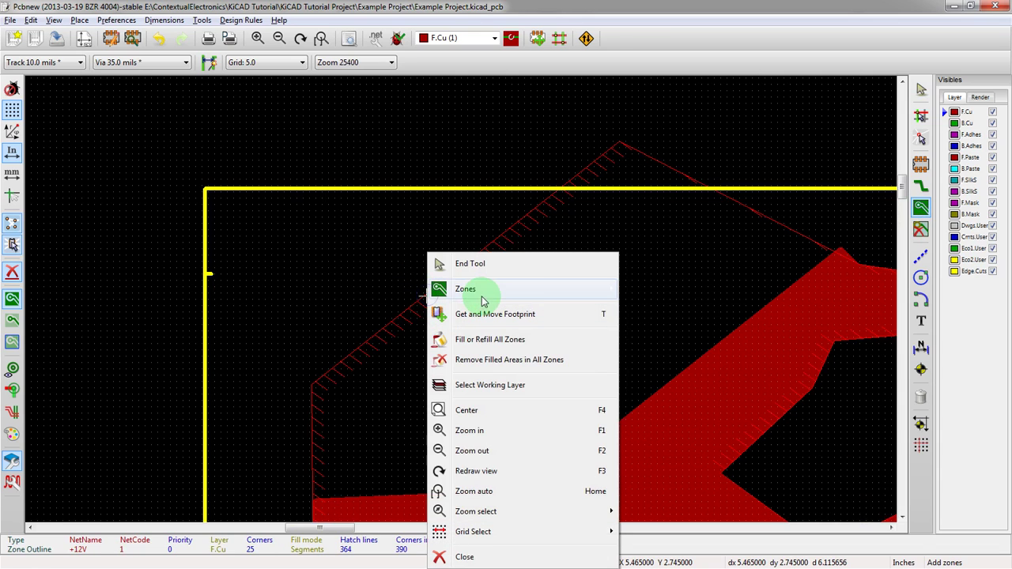
pyautogui.click(670, 297)
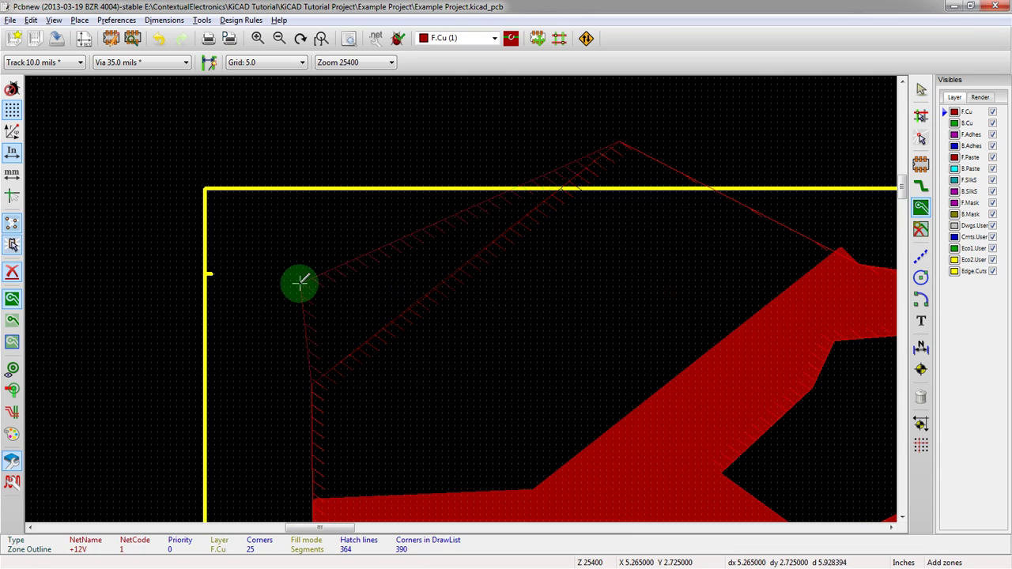
pyautogui.click(332, 150)
pyautogui.scroll(-2, 457, 304)
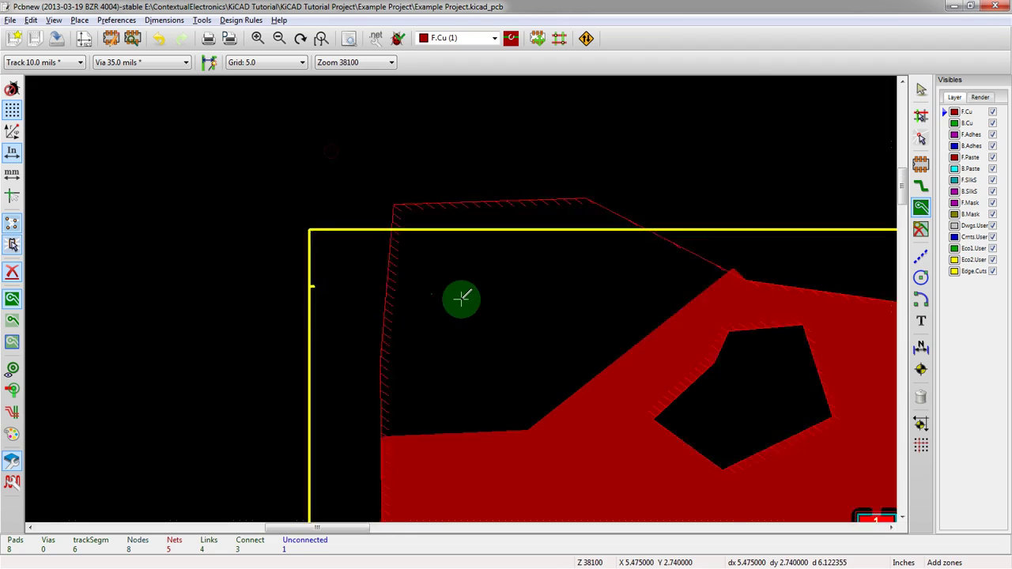
pyautogui.rightClick(561, 310)
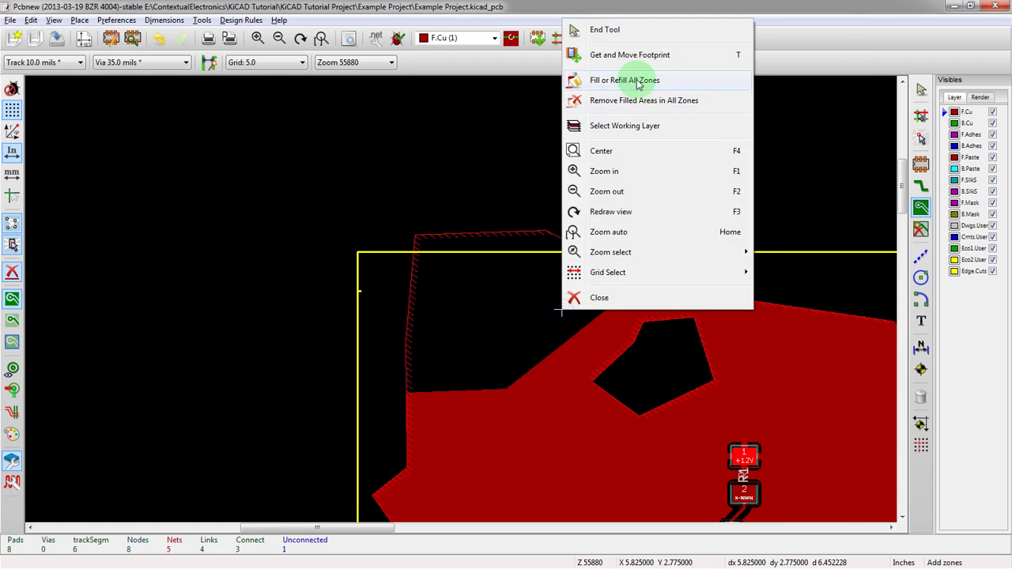
pyautogui.click(585, 81)
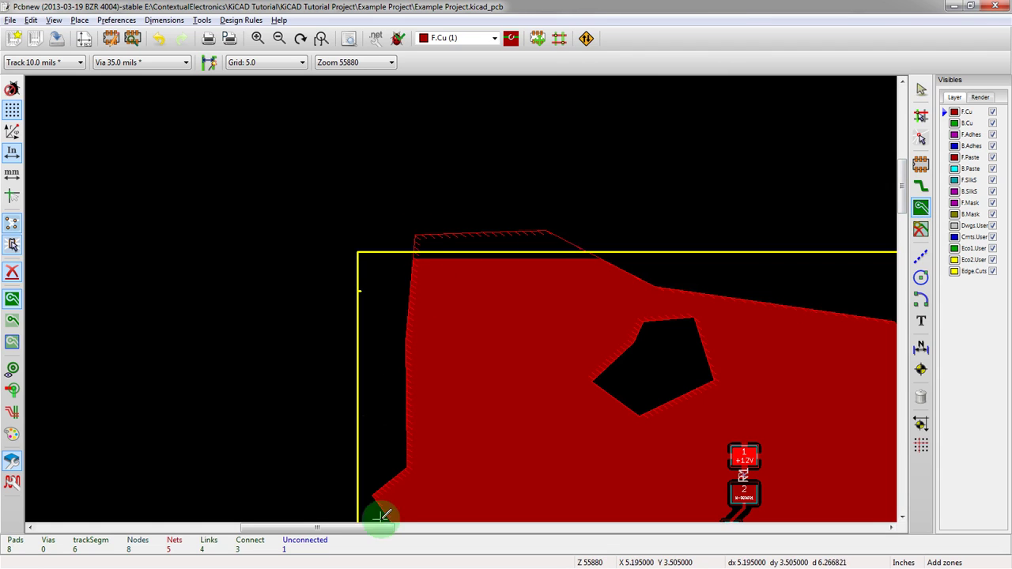
# Examine how the filled copper is clipped along the board's upper edge where the zone outline extends outside the board
pyautogui.scroll(2, 455, 300)
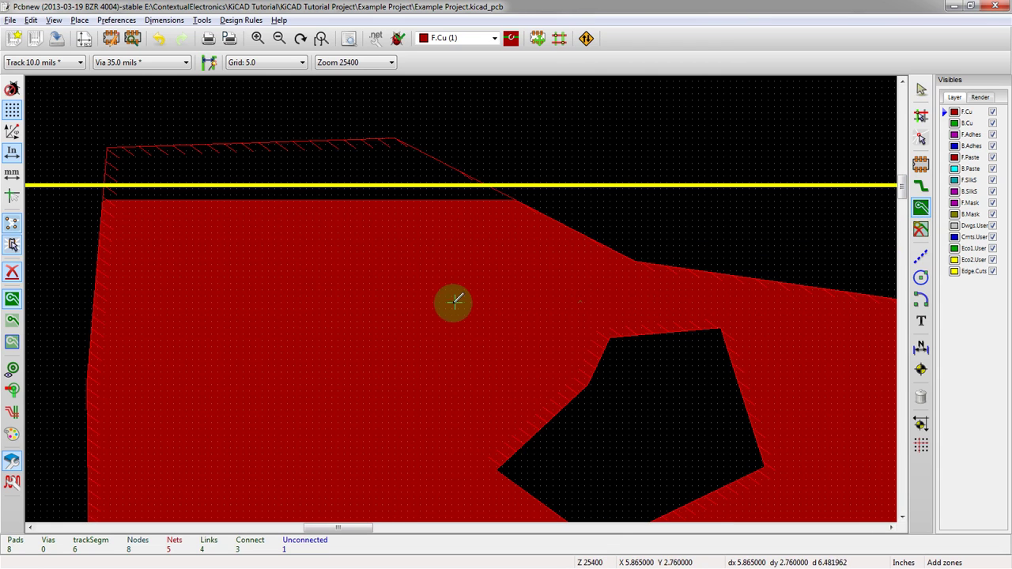
pyautogui.scroll(1, 221, 193)
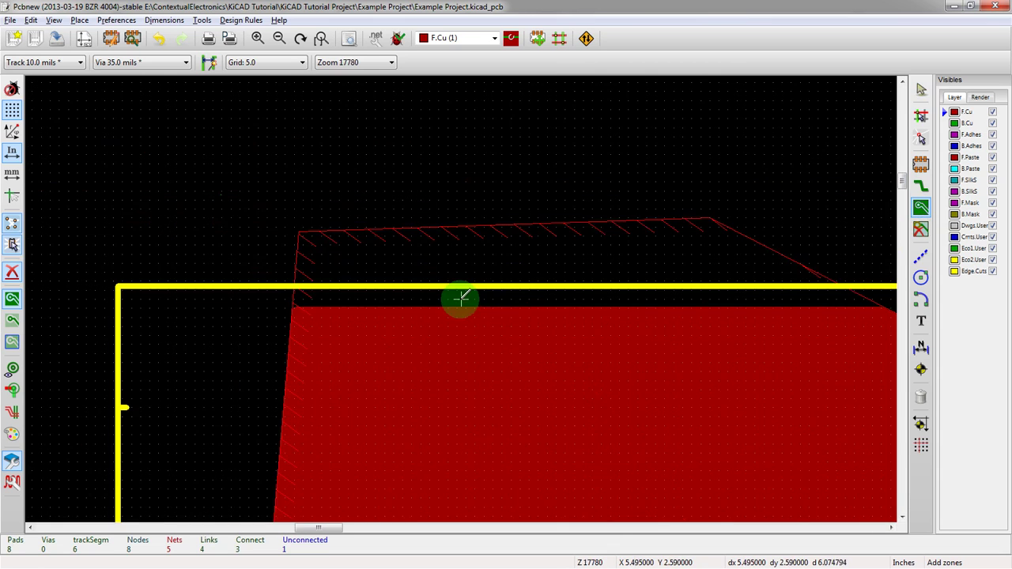
pyautogui.scroll(-1, 461, 298)
pyautogui.scroll(1, 450, 298)
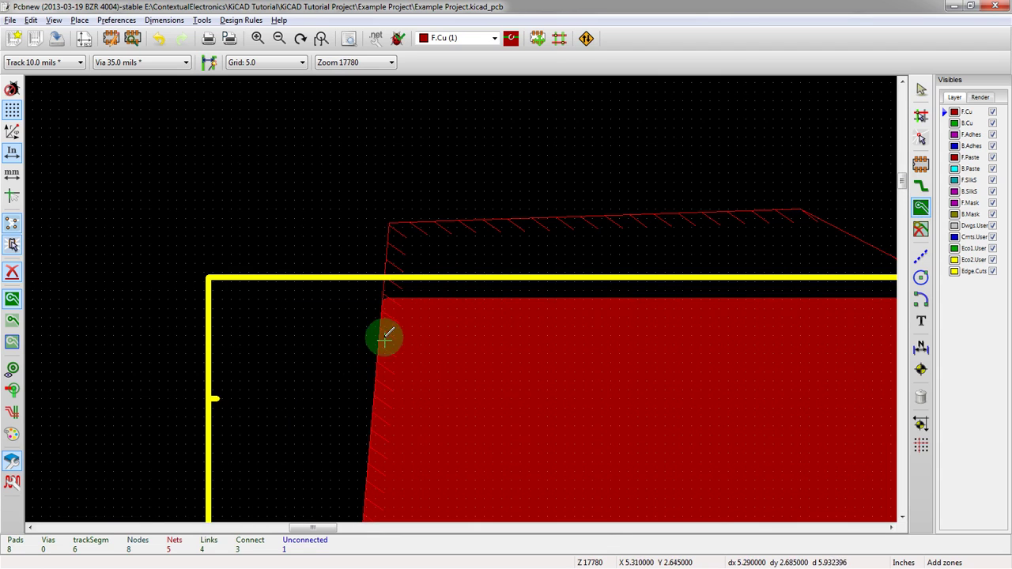
pyautogui.scroll(-1, 527, 246)
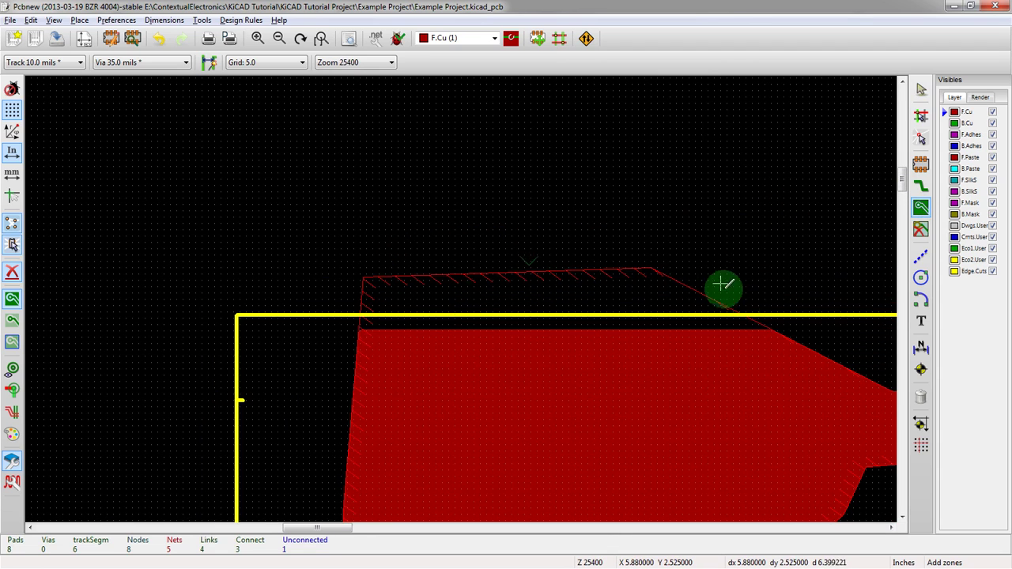
pyautogui.scroll(3, 723, 285)
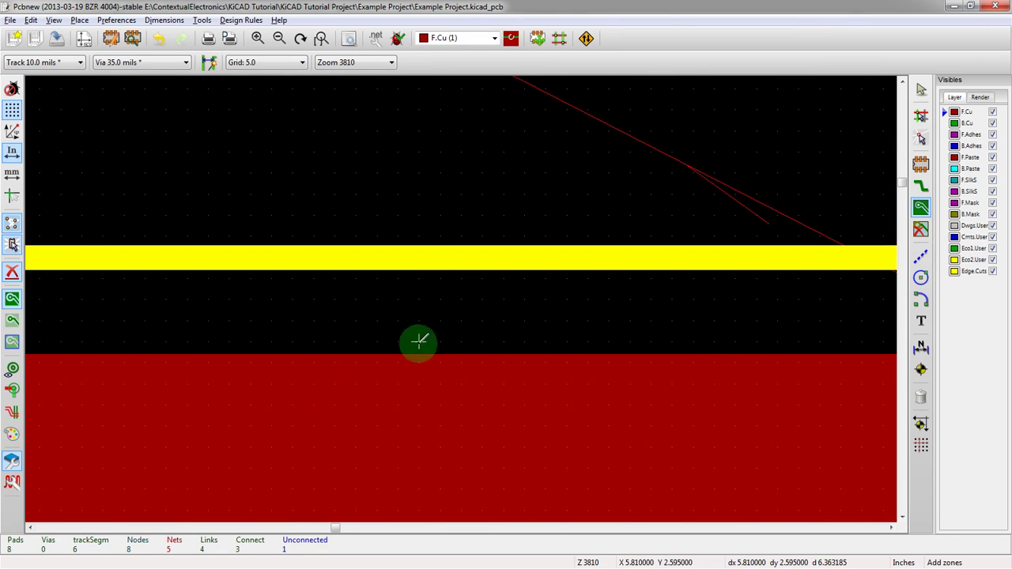
pyautogui.scroll(-1, 417, 343)
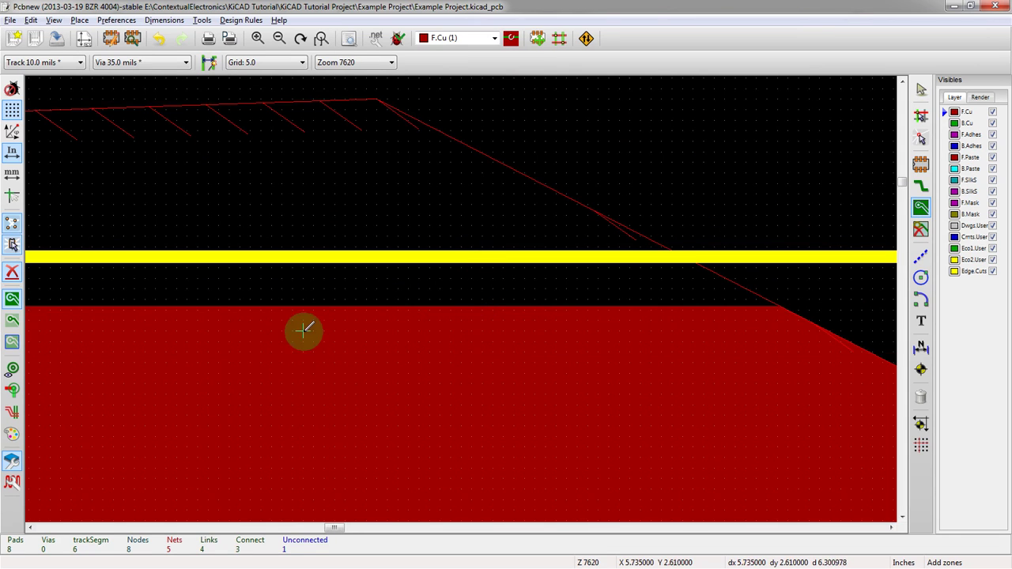
pyautogui.scroll(-1, 450, 431)
pyautogui.scroll(-1, 462, 291)
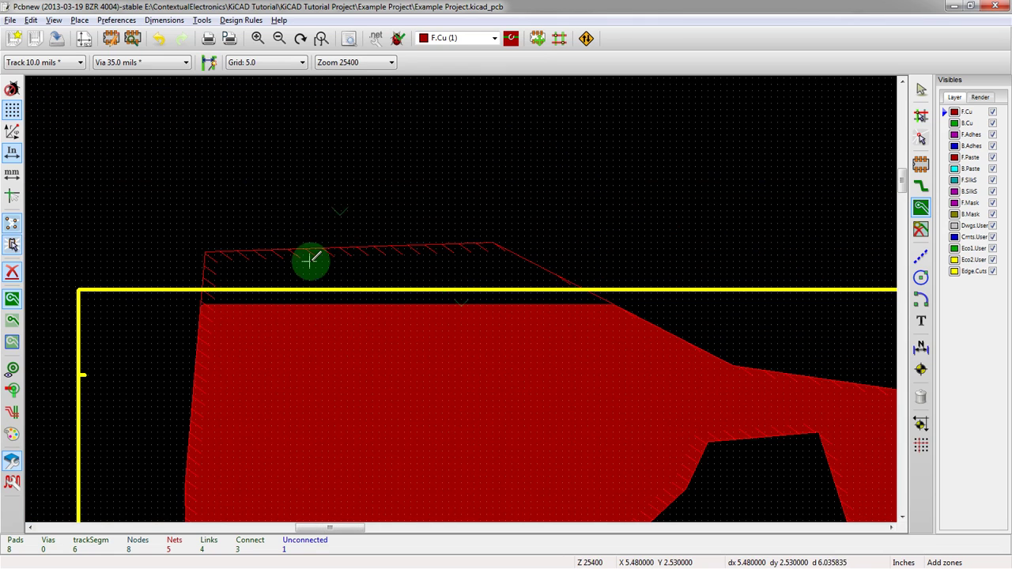
pyautogui.scroll(2, 272, 347)
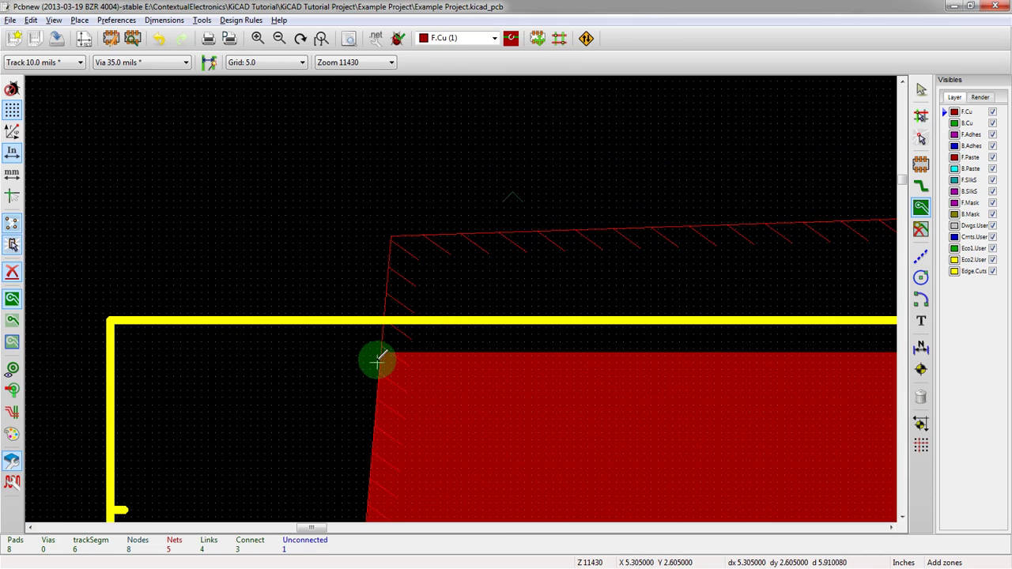
pyautogui.scroll(2, 377, 294)
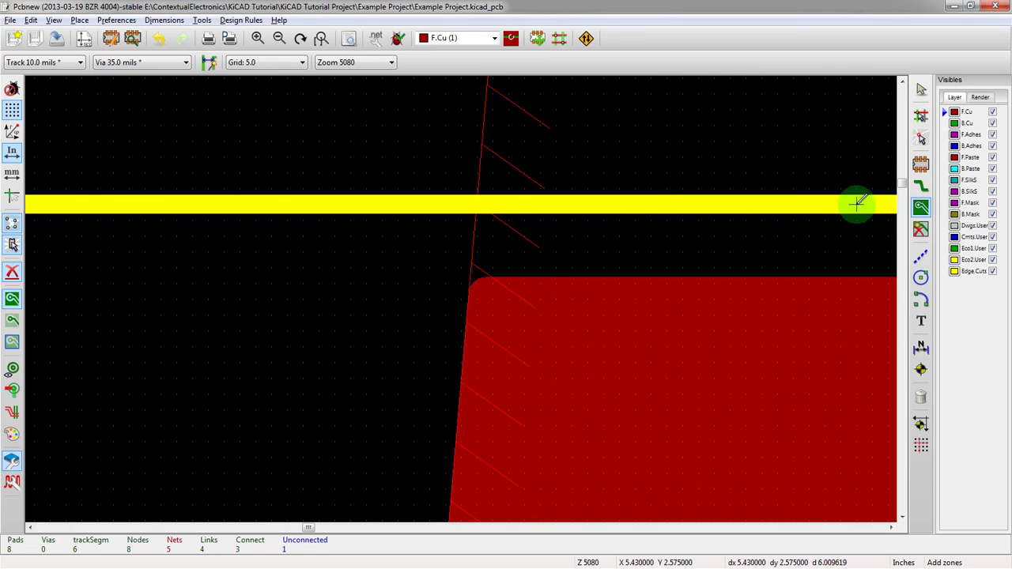
pyautogui.scroll(-2, 645, 185)
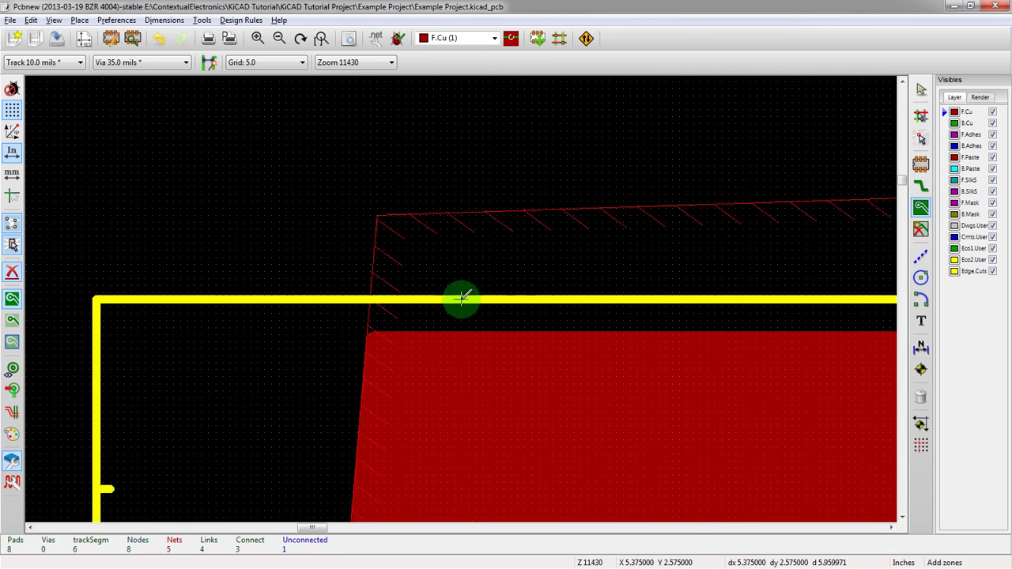
pyautogui.scroll(1, 457, 297)
pyautogui.scroll(-5, 458, 297)
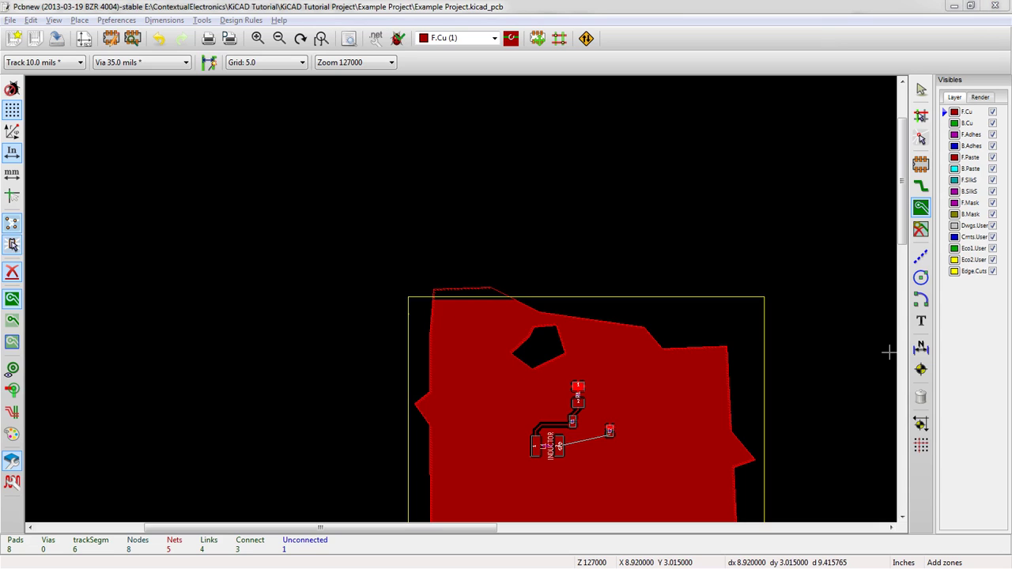
# Hide the filled areas in the zones, and switch the zone display to show only the outlines of the filled areas
pyautogui.click(11, 308)
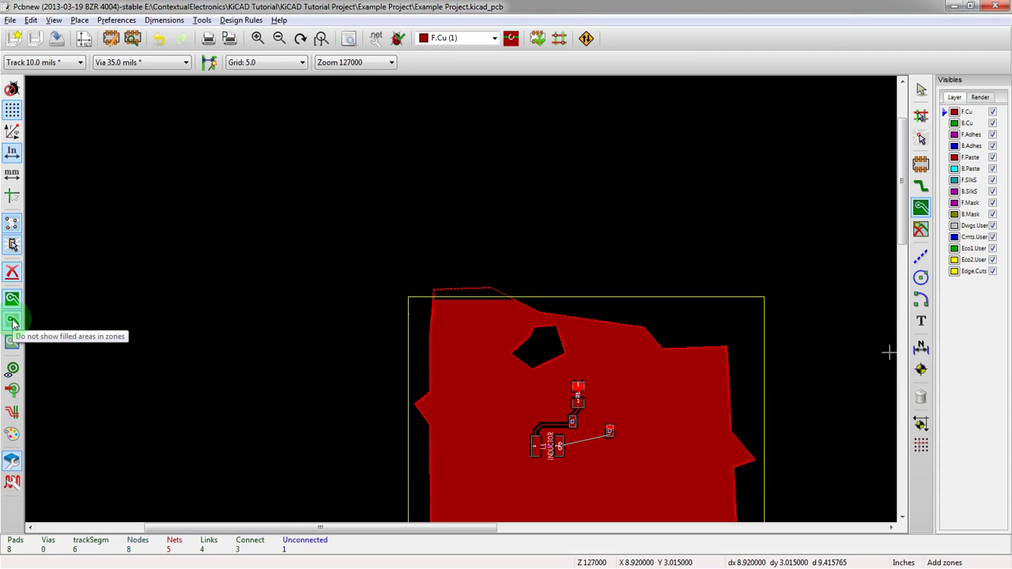
pyautogui.click(12, 321)
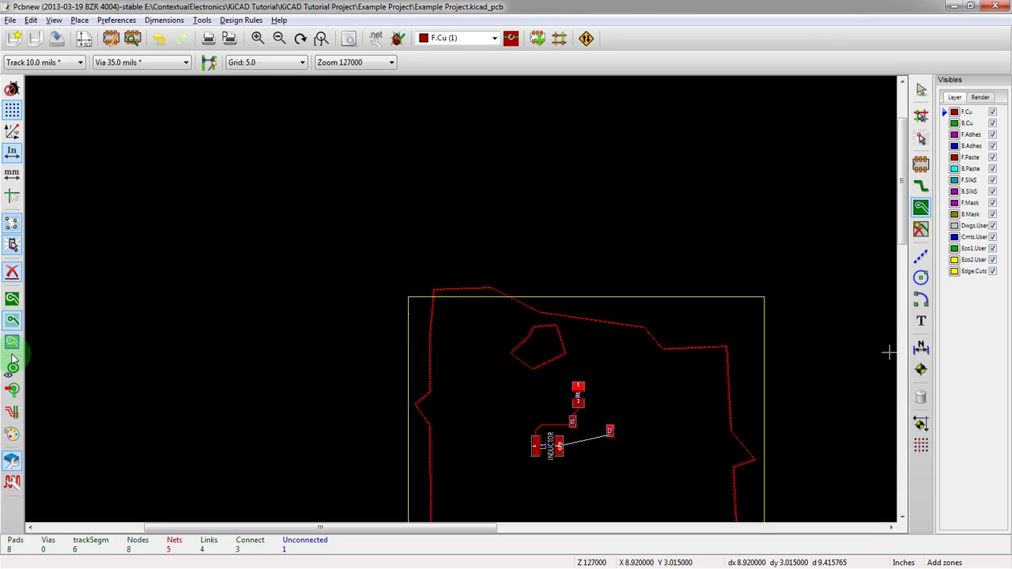
pyautogui.click(13, 344)
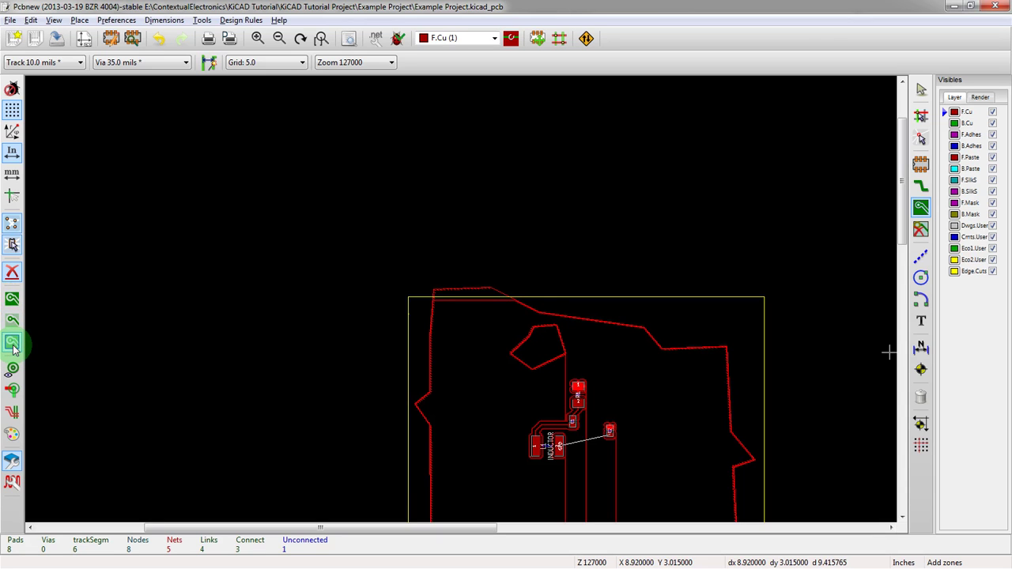
# Examine the fill outlines around the pads and tracks of R1, C1, C2 and L1, including the +12V thermal connections
pyautogui.scroll(-1, 461, 301)
pyautogui.scroll(4, 460, 301)
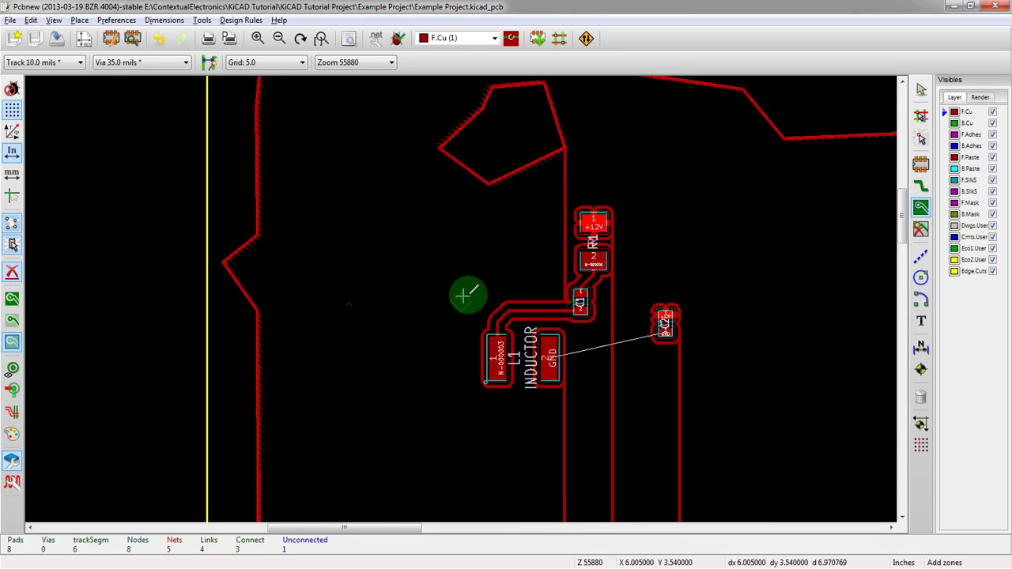
pyautogui.scroll(3, 743, 371)
pyautogui.scroll(-1, 463, 297)
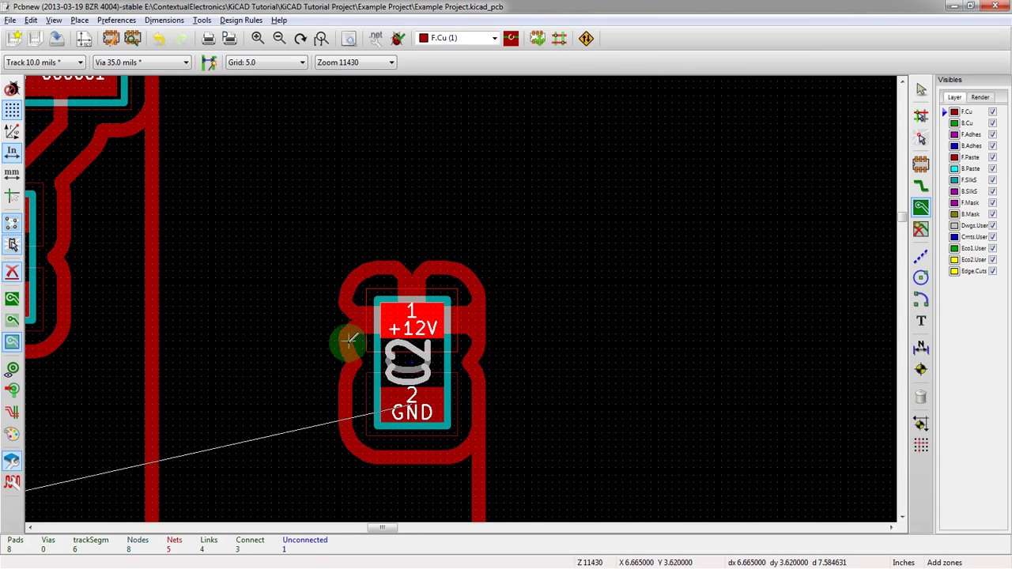
pyautogui.scroll(-4, 404, 360)
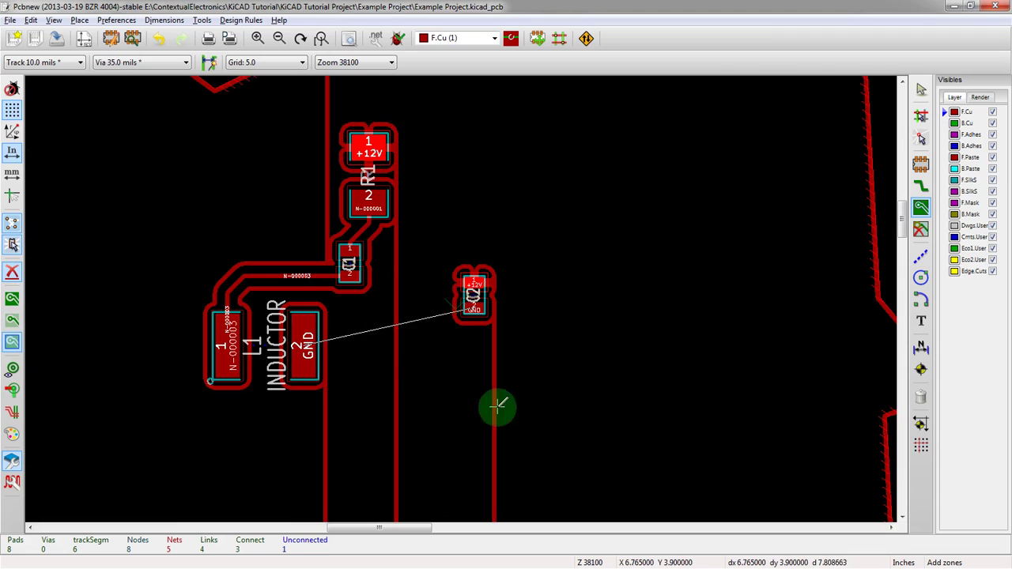
pyautogui.scroll(-1, 498, 402)
pyautogui.scroll(2, 440, 296)
pyautogui.scroll(-1, 435, 269)
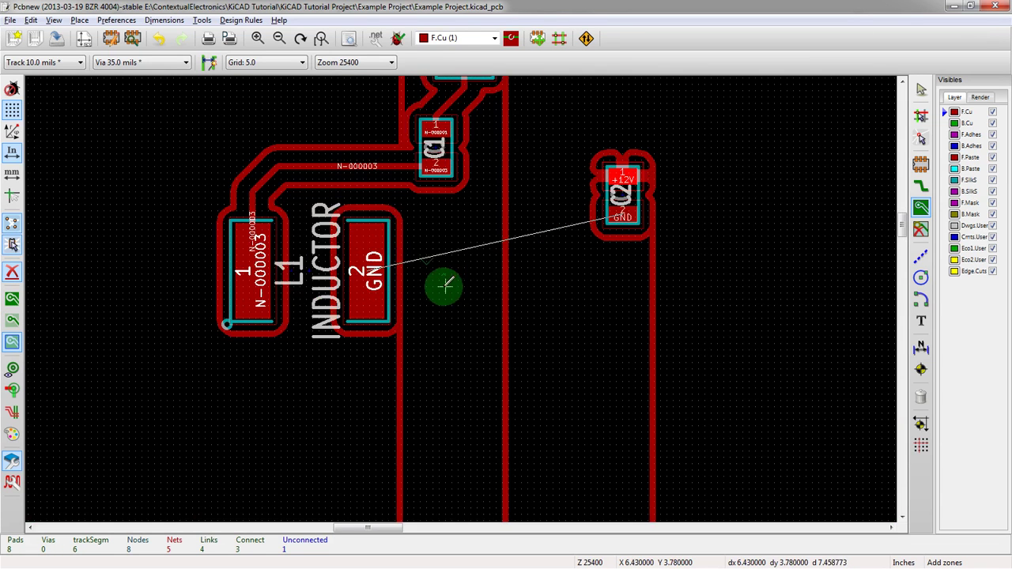
pyautogui.scroll(-1, 493, 287)
pyautogui.scroll(1, 462, 298)
pyautogui.scroll(1, 463, 298)
pyautogui.scroll(-2, 462, 298)
pyautogui.scroll(2, 460, 300)
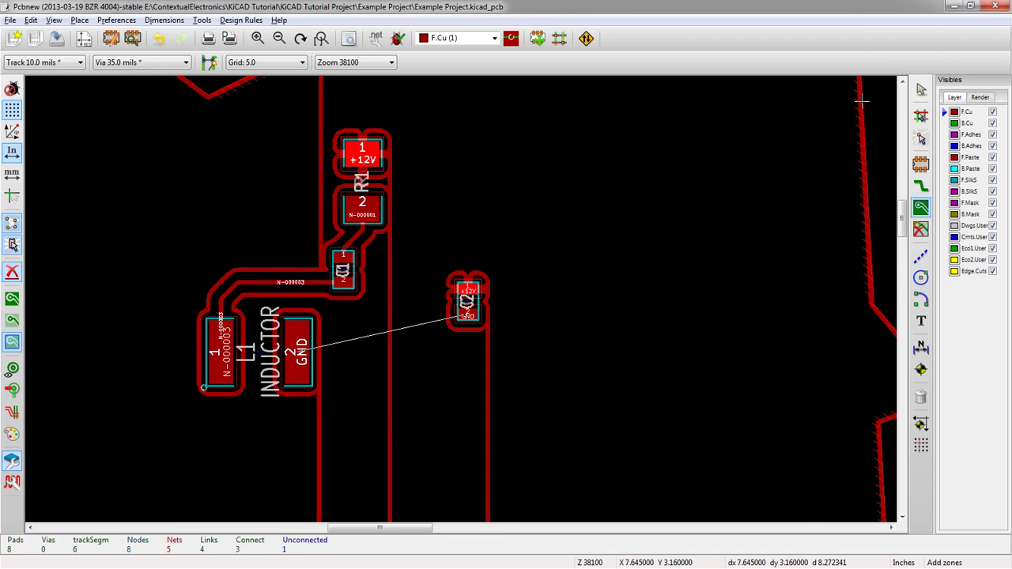
# Show the filled areas in the zones again as solid copper
pyautogui.click(12, 298)
pyautogui.scroll(-3, 492, 306)
pyautogui.scroll(3, 492, 306)
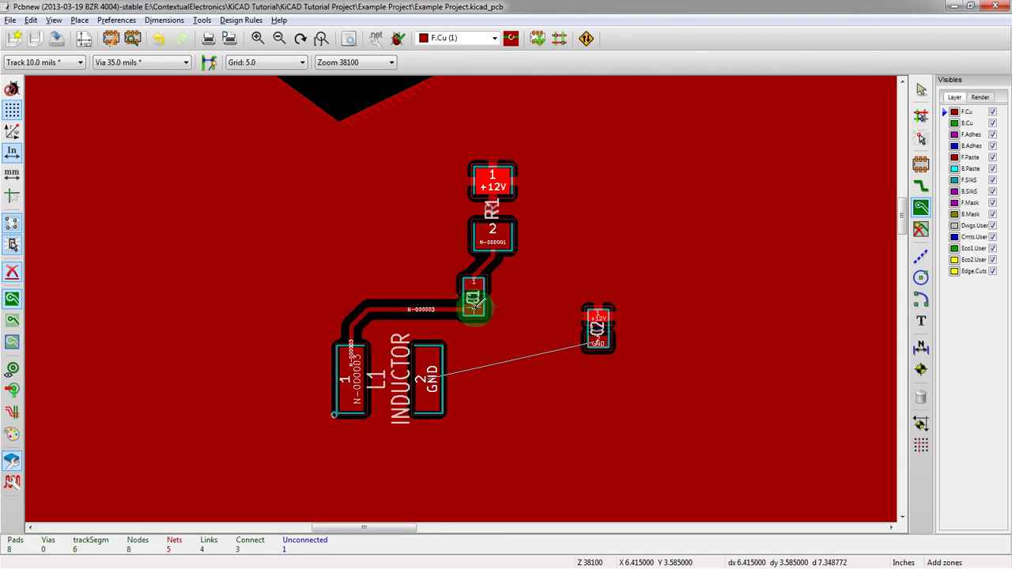
pyautogui.scroll(-3, 646, 322)
pyautogui.scroll(3, 461, 298)
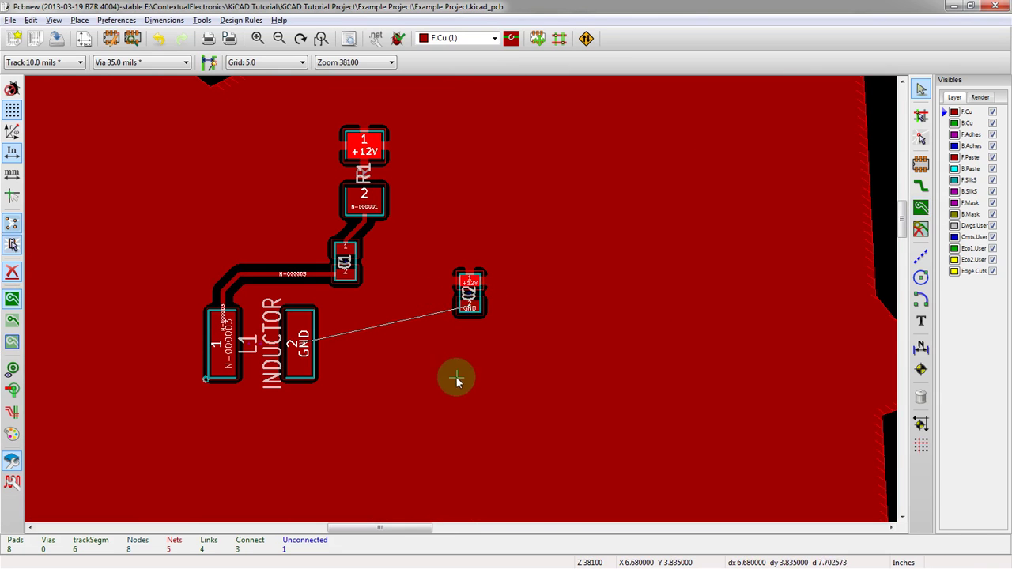
# Move capacitor C2 to just below the inductor L1's GND pad
pyautogui.press('m')
pyautogui.click(479, 368)
pyautogui.scroll(-1, 450, 310)
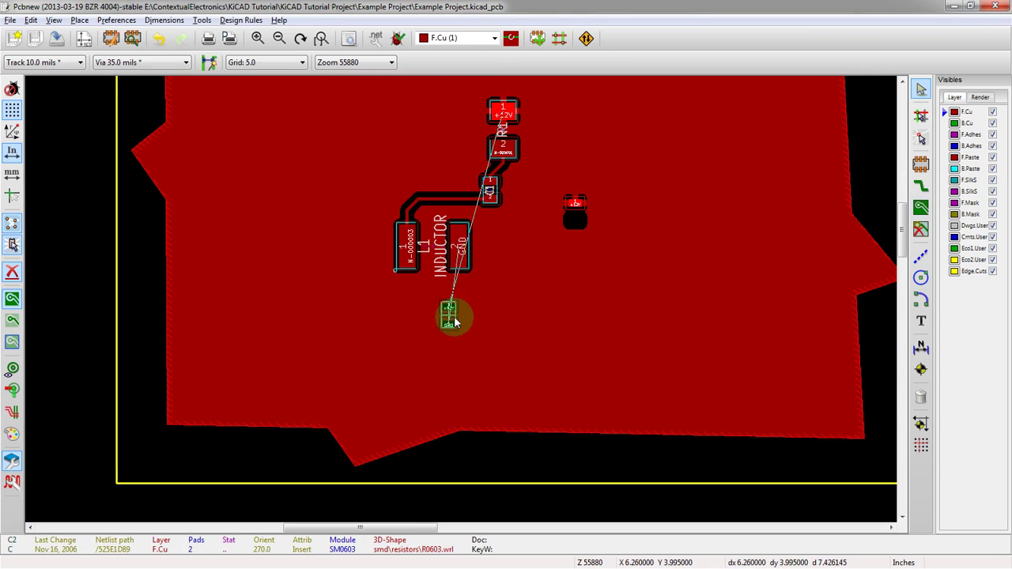
pyautogui.scroll(2, 460, 306)
pyautogui.scroll(-3, 459, 300)
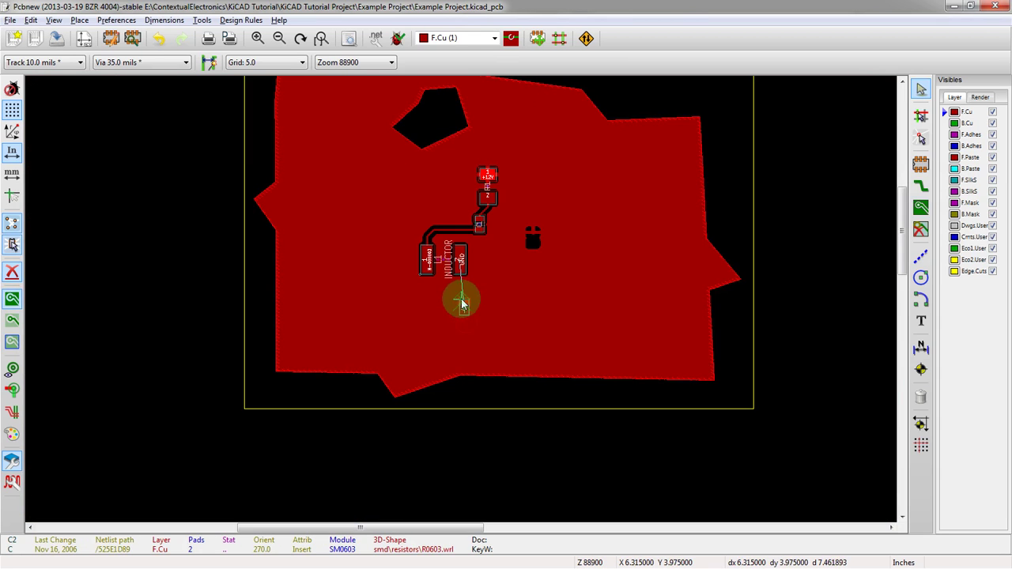
pyautogui.click(462, 305)
# Refill all zones so the +12V copper follows C2's position below L1
pyautogui.rightClick(397, 235)
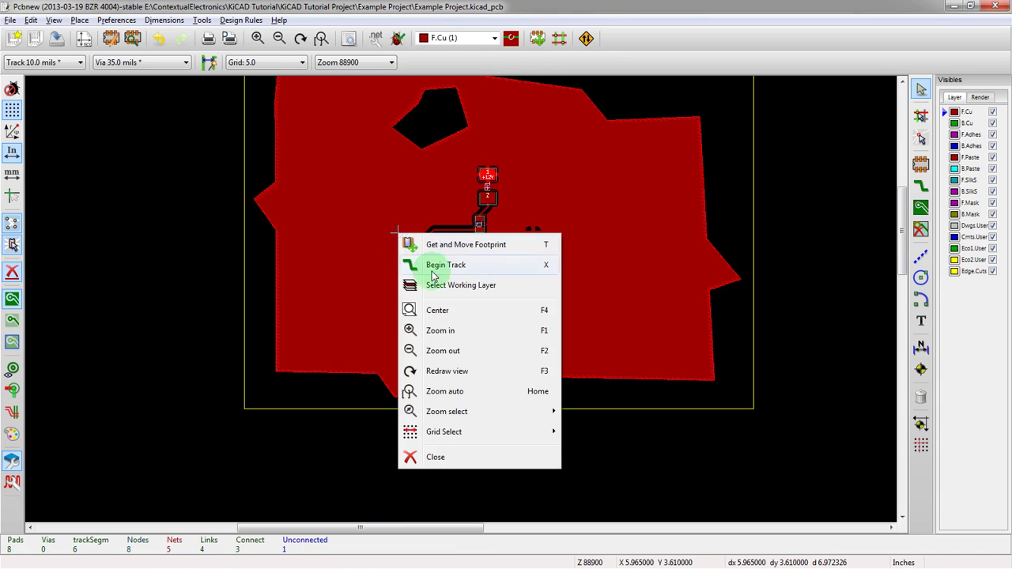
pyautogui.click(613, 203)
pyautogui.click(921, 207)
pyautogui.rightClick(571, 254)
pyautogui.click(589, 318)
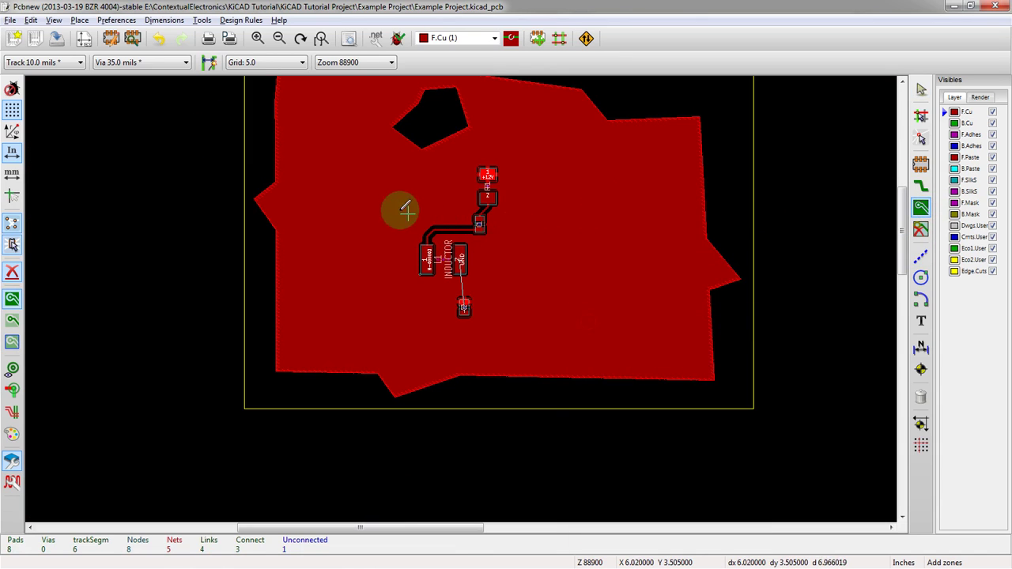
# Start a new copper zone on B.Cu for net GND at about X 5.525, Y 3.105 inches, keeping the other zone settings
pyautogui.click(318, 142)
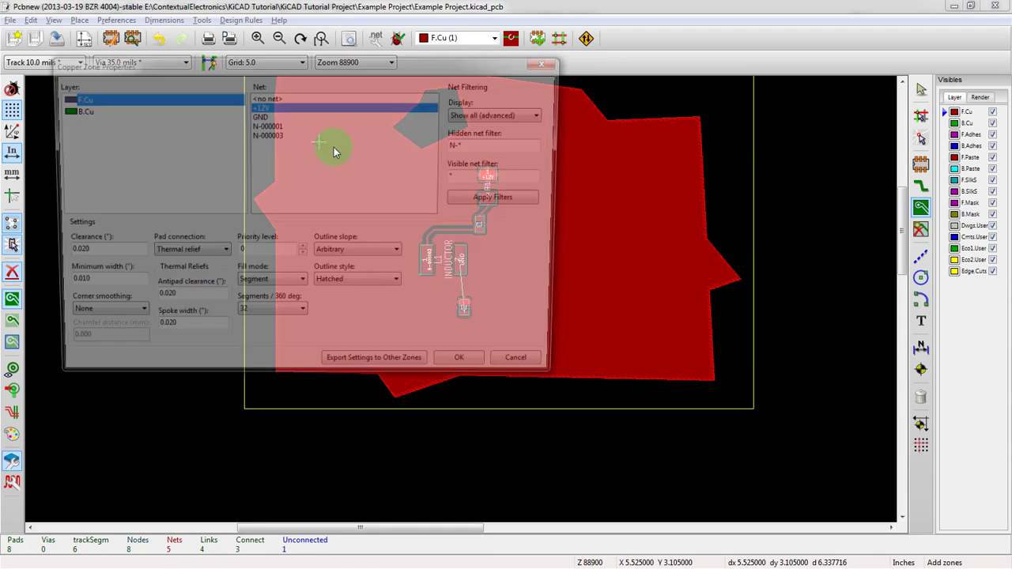
pyautogui.click(261, 116)
pyautogui.click(163, 108)
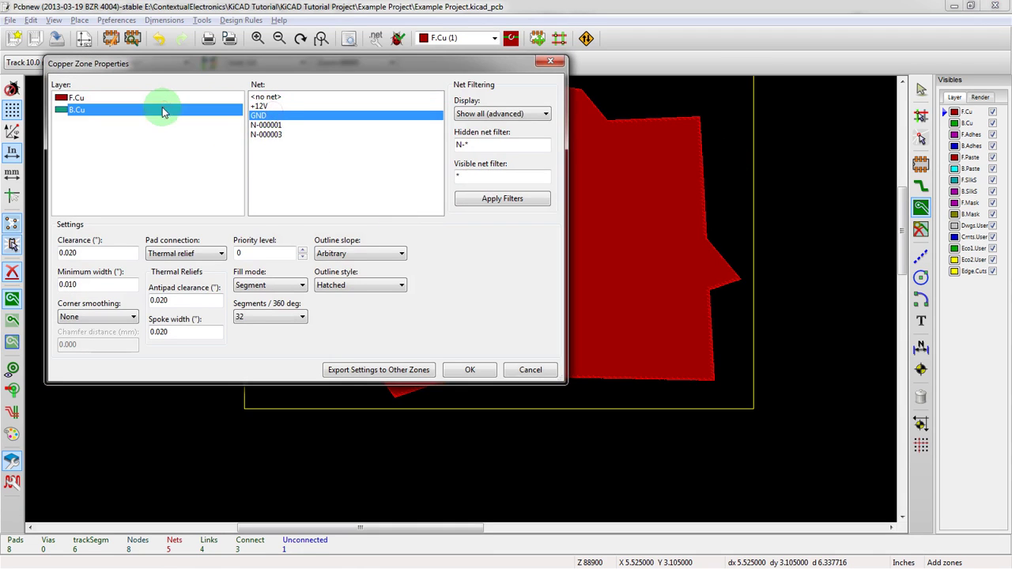
pyautogui.click(512, 115)
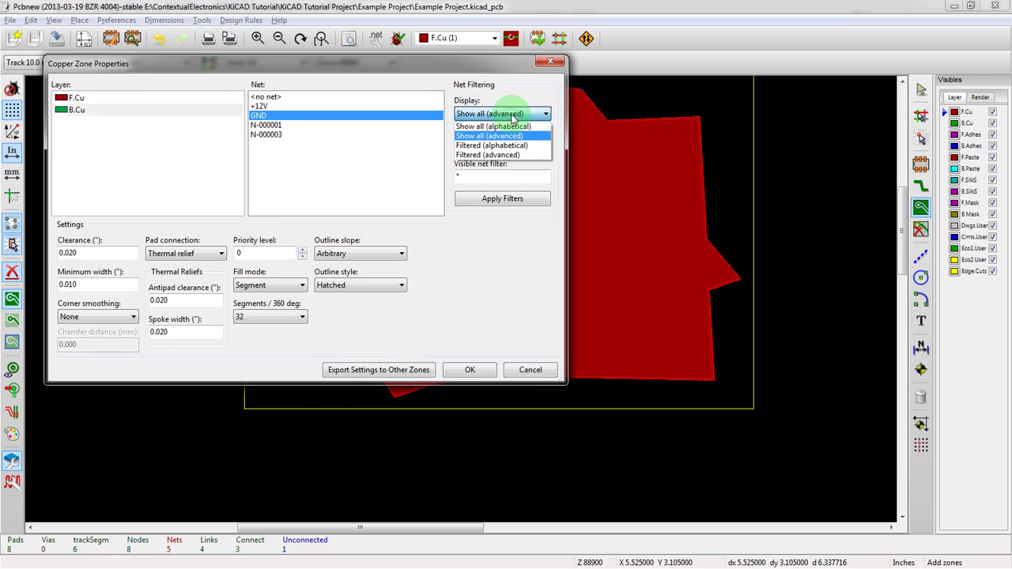
pyautogui.click(512, 117)
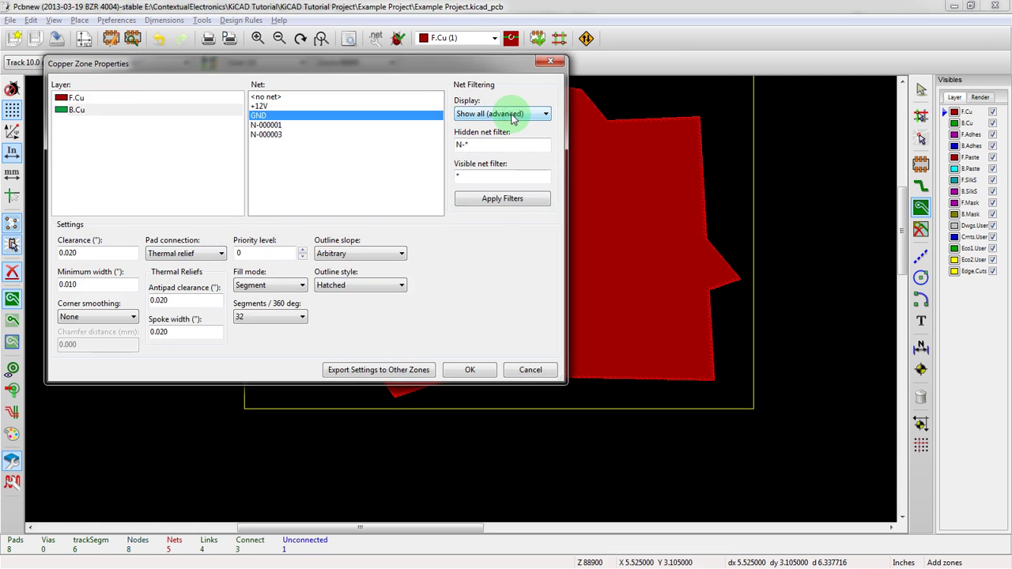
pyautogui.click(471, 369)
# Draw the GND zone as a closed four-sided outline enclosing R1, C1, L1 and C2
pyautogui.click(321, 365)
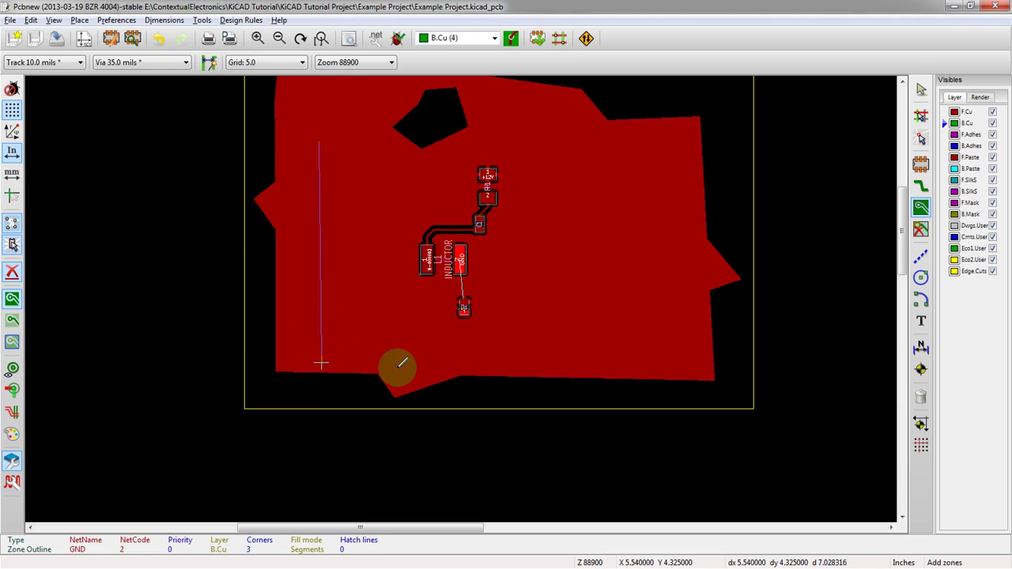
pyautogui.click(671, 361)
pyautogui.click(647, 135)
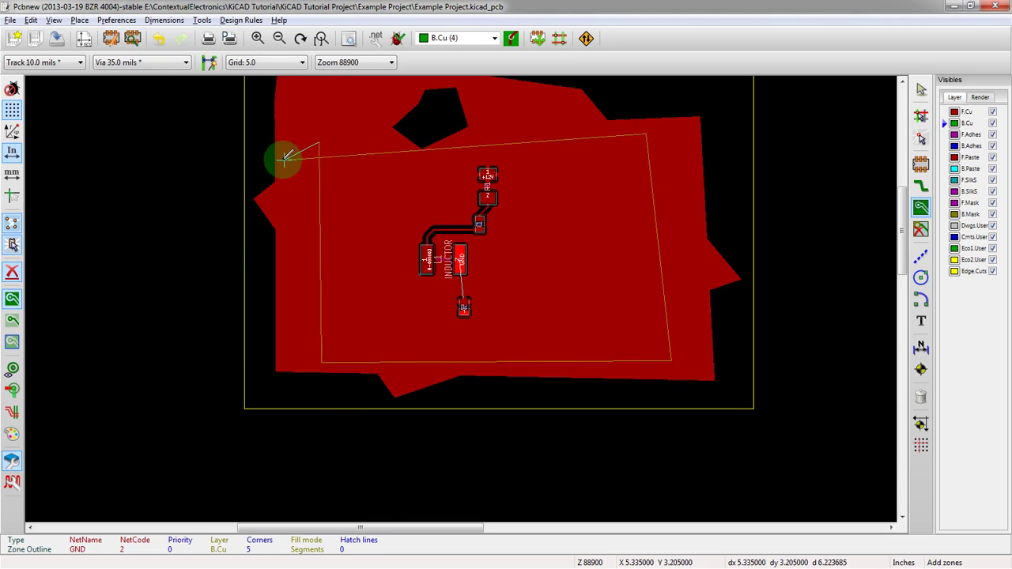
pyautogui.scroll(2, 286, 157)
pyautogui.click(567, 275)
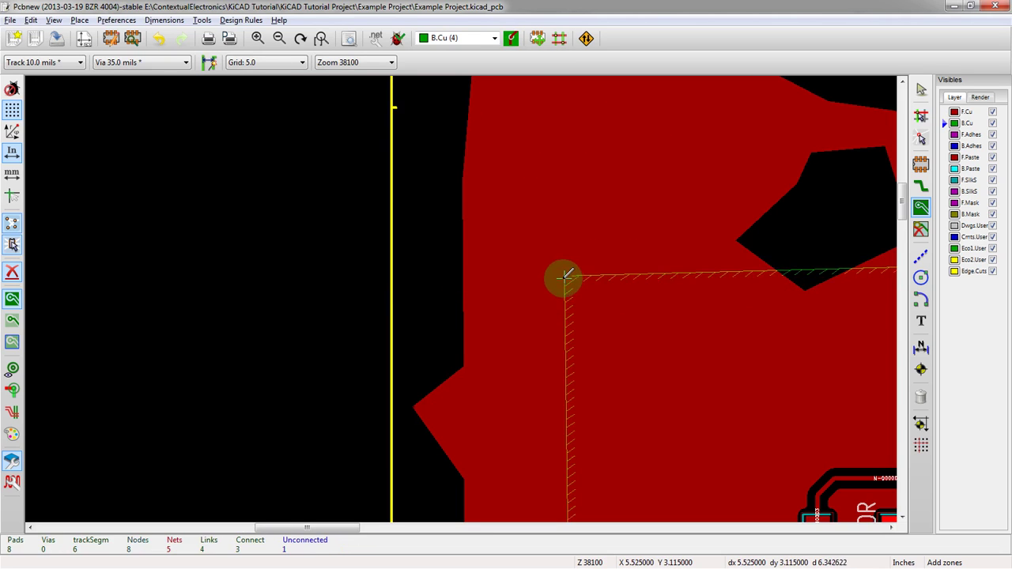
# Refill all zones with the new B.Cu GND outline in place
pyautogui.scroll(-2, 567, 275)
pyautogui.rightClick(459, 304)
pyautogui.click(520, 75)
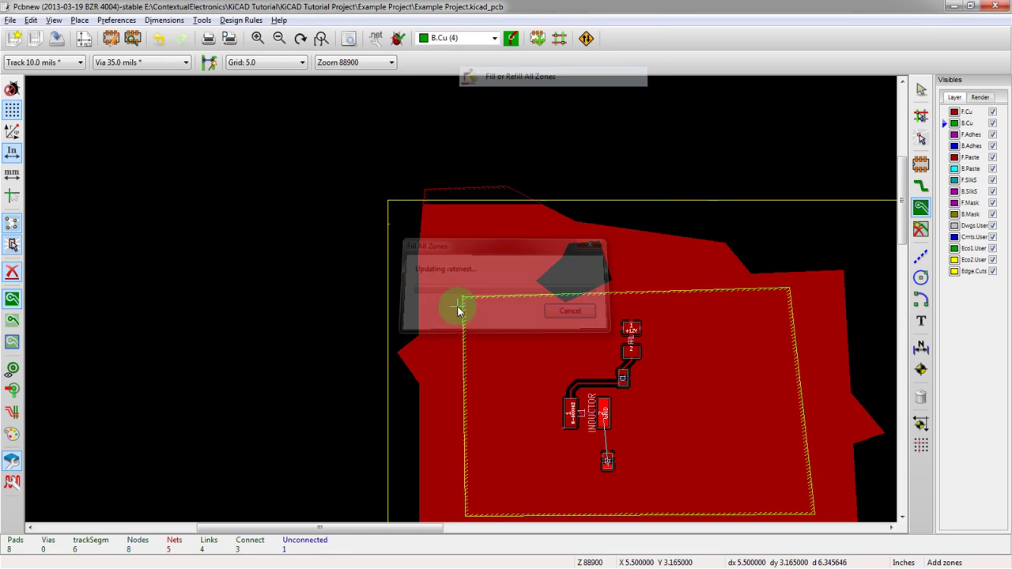
pyautogui.rightClick(466, 322)
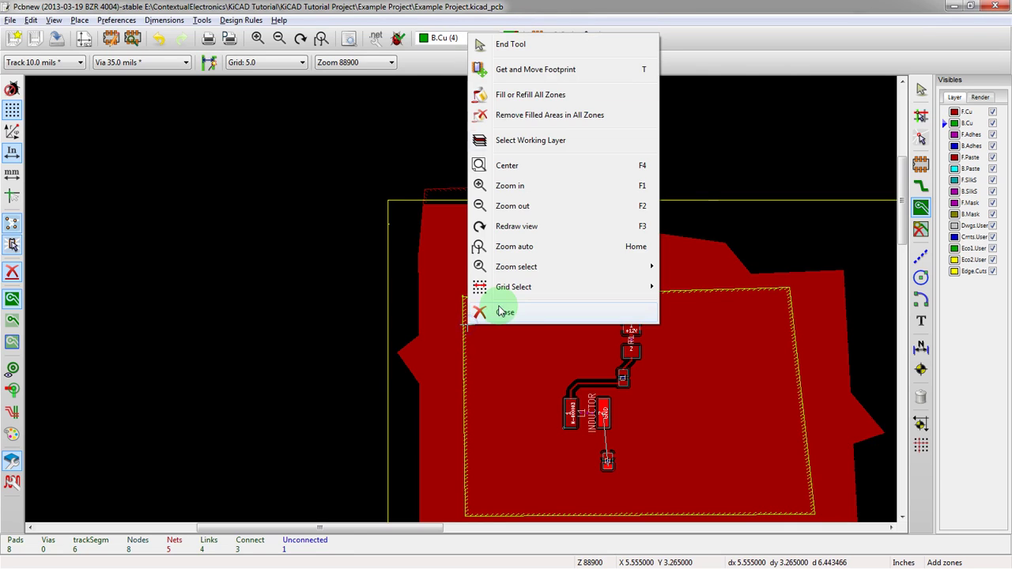
pyautogui.click(520, 95)
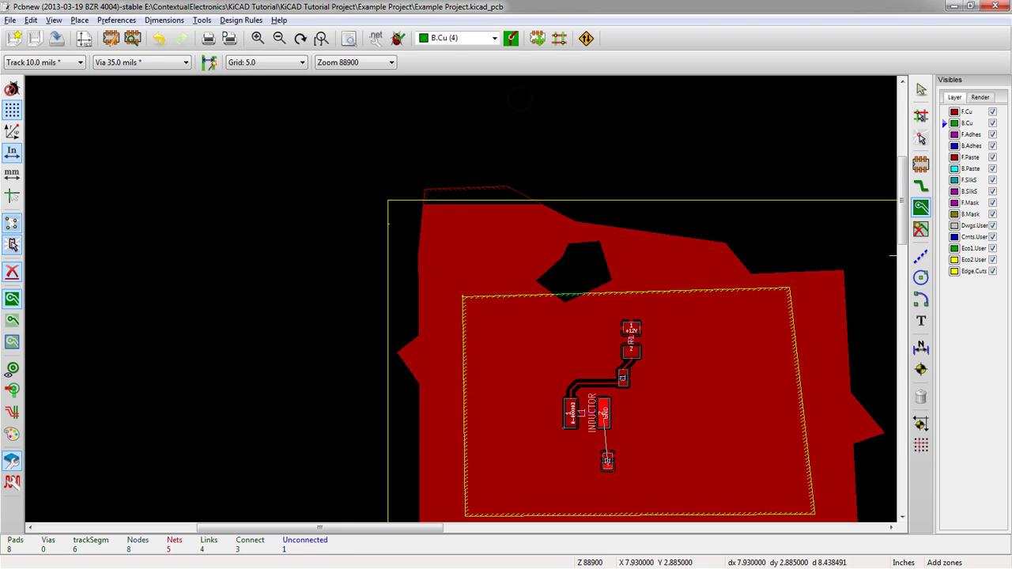
pyautogui.click(625, 459)
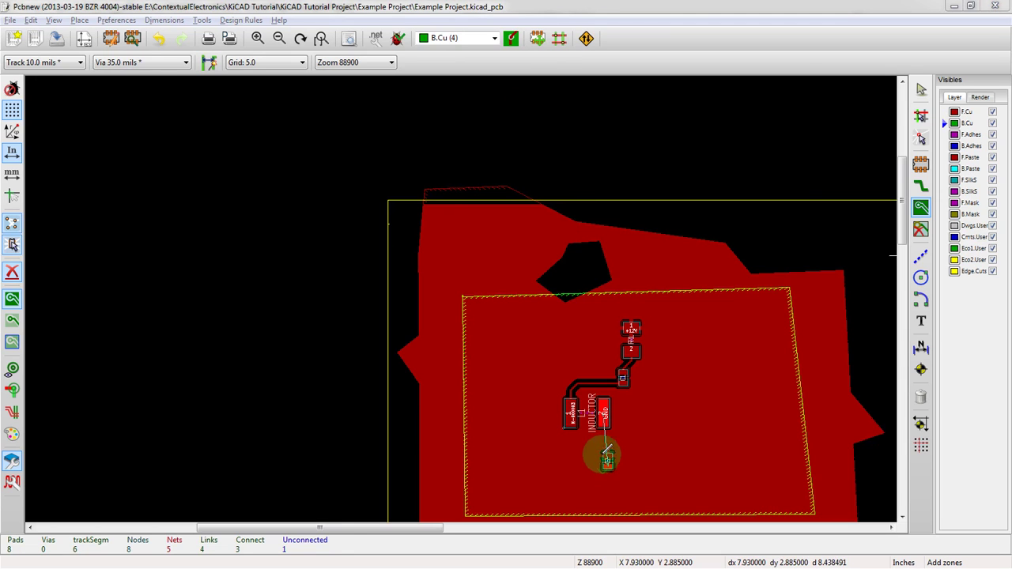
# Flip the C2 footprint to the B.Cu side and place it below and to the right of L1's GND pad
pyautogui.scroll(-2, 606, 457)
pyautogui.scroll(4, 464, 317)
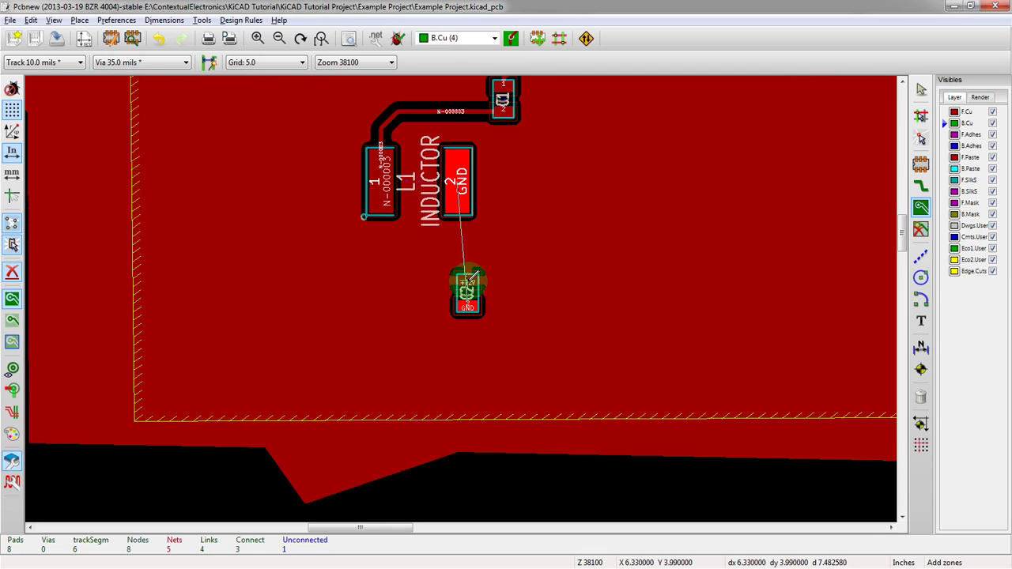
pyautogui.scroll(-1, 467, 296)
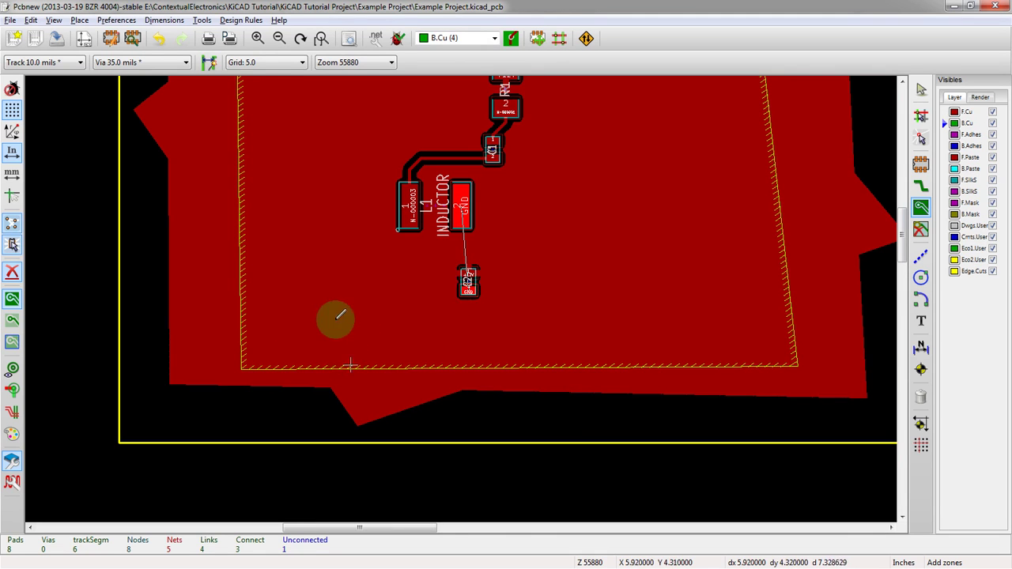
pyautogui.scroll(-1, 336, 320)
pyautogui.scroll(2, 462, 294)
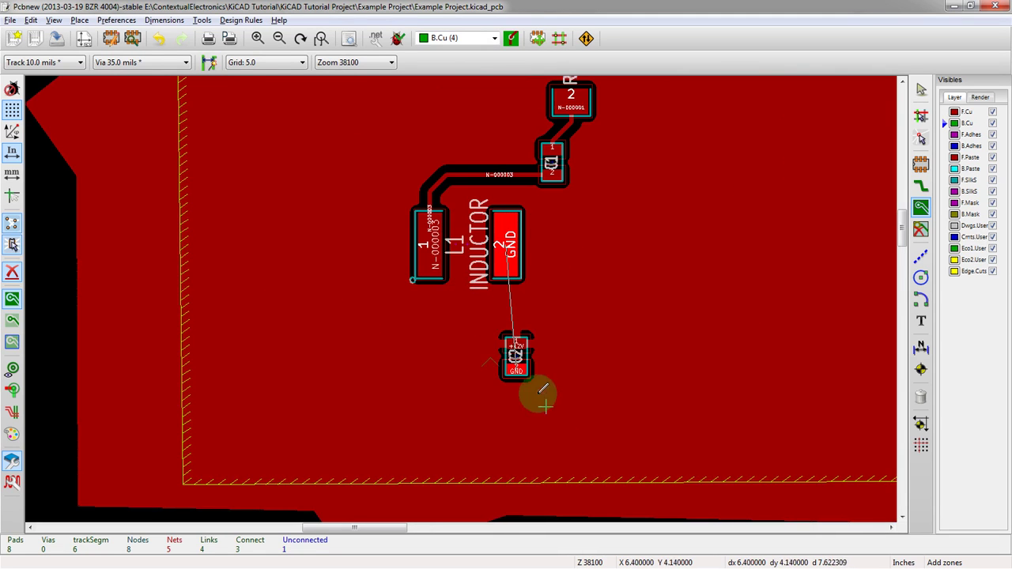
pyautogui.press('Escape')
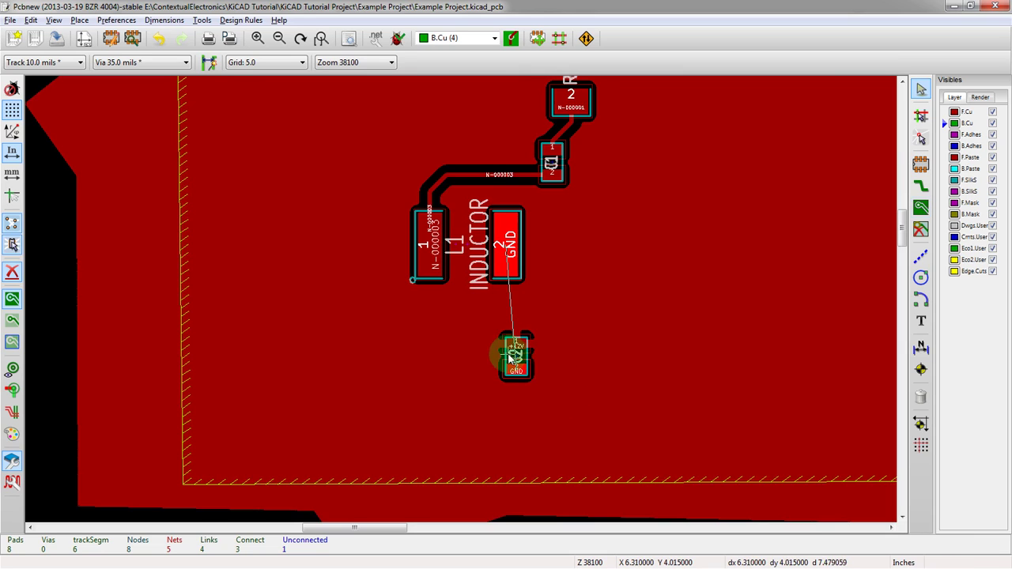
pyautogui.click(518, 362)
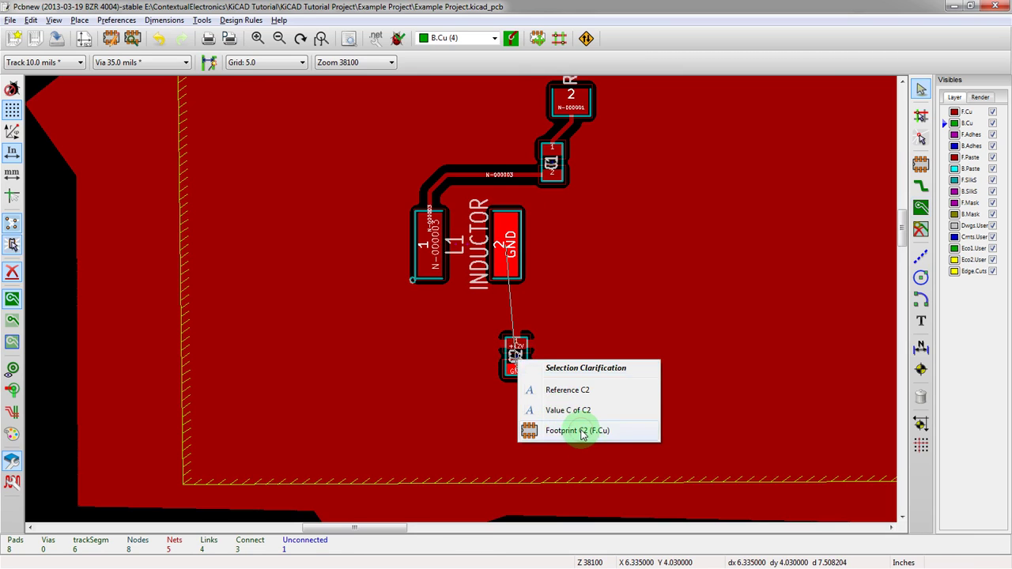
pyautogui.click(582, 432)
pyautogui.scroll(-1, 609, 359)
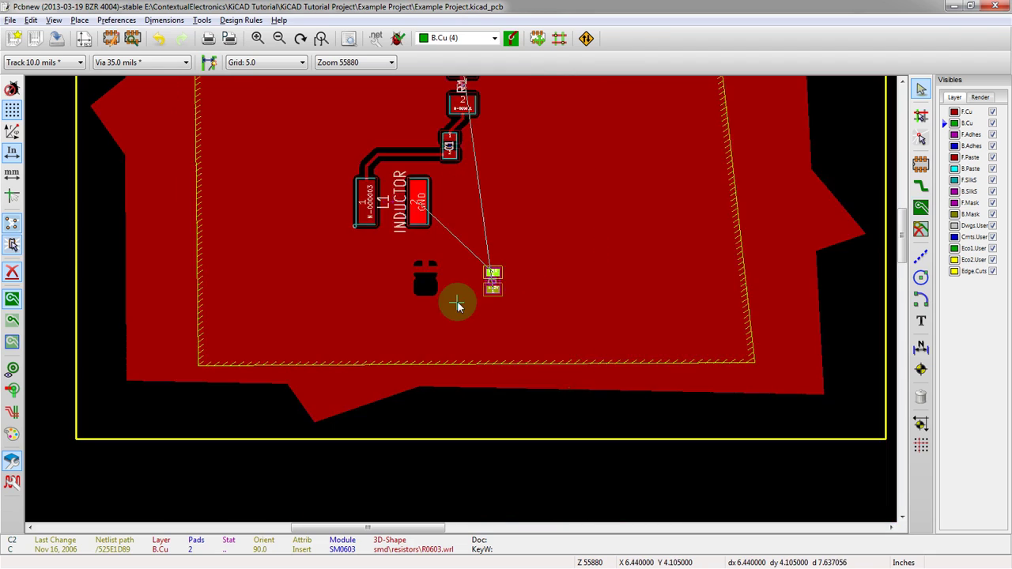
pyautogui.click(457, 301)
# Refill all zones with C2 on B.Cu
pyautogui.scroll(-1, 459, 299)
pyautogui.click(920, 207)
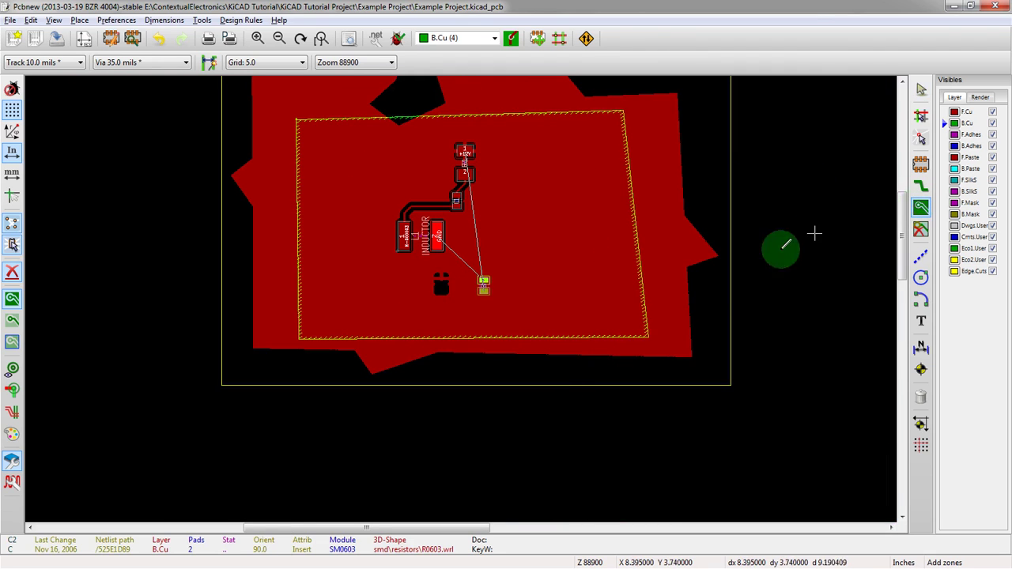
pyautogui.rightClick(623, 309)
pyautogui.click(667, 77)
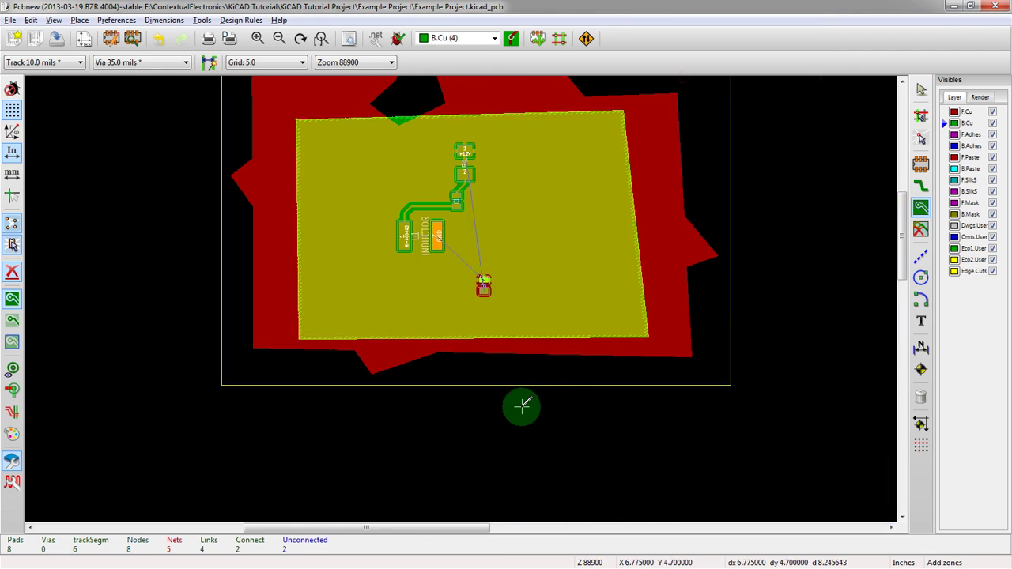
# Try to route a GND track from L1's pad 2 on F.Cu towards C2 with a via
pyautogui.scroll(2, 459, 294)
pyautogui.scroll(1, 476, 293)
pyautogui.scroll(-1, 459, 296)
pyautogui.scroll(-1, 463, 295)
pyautogui.scroll(1, 465, 294)
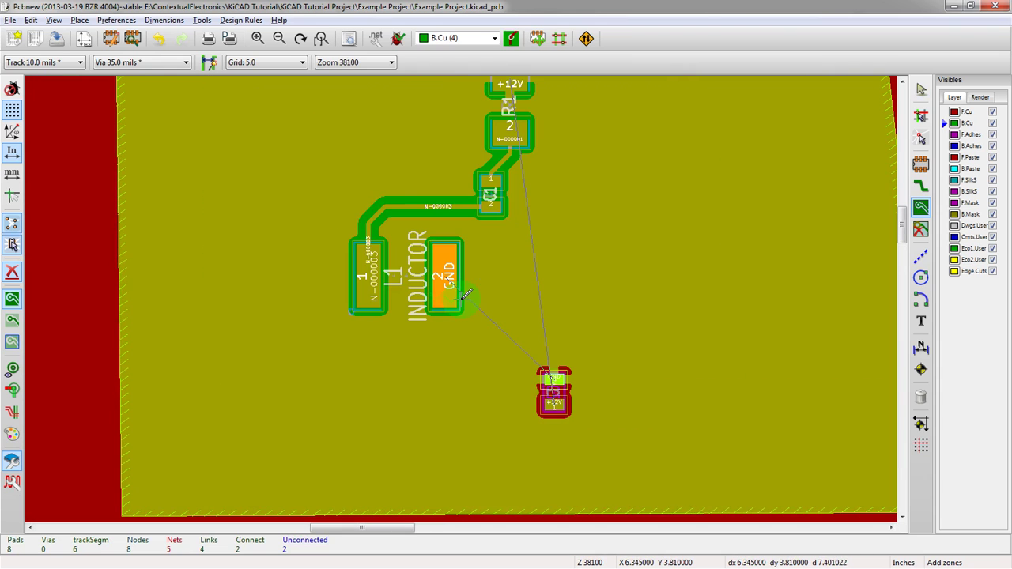
pyautogui.click(448, 271)
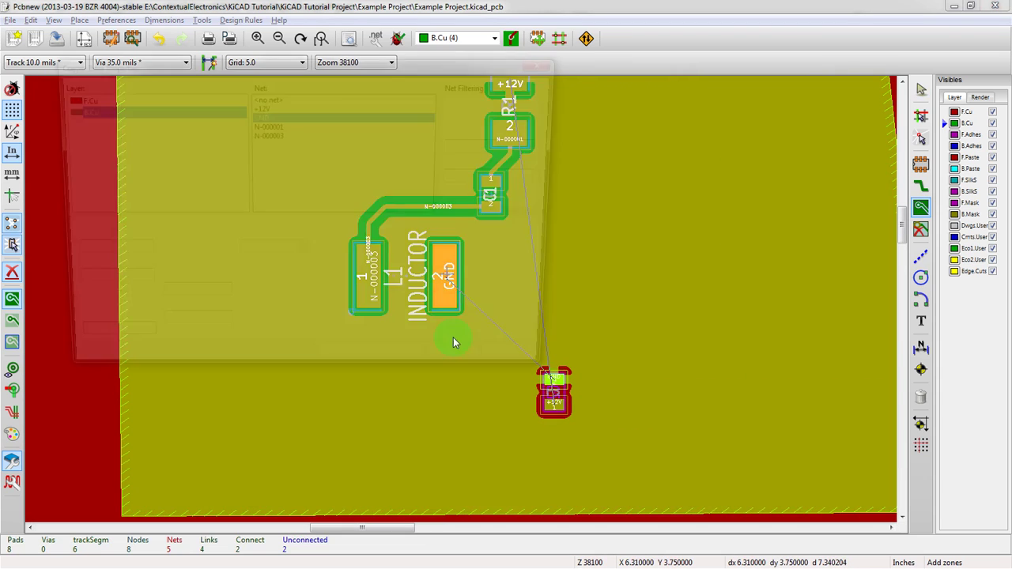
pyautogui.click(451, 275)
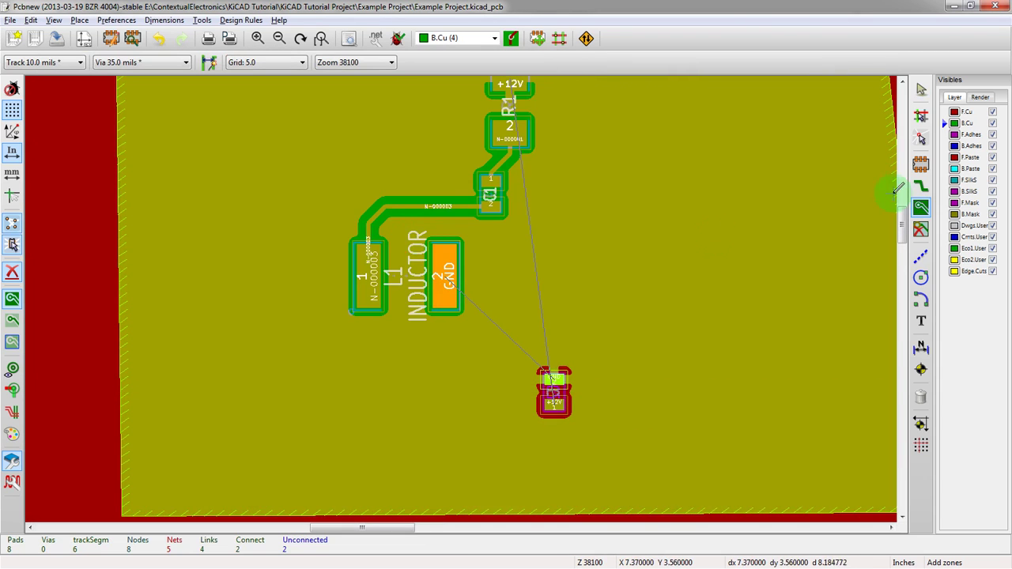
pyautogui.click(442, 275)
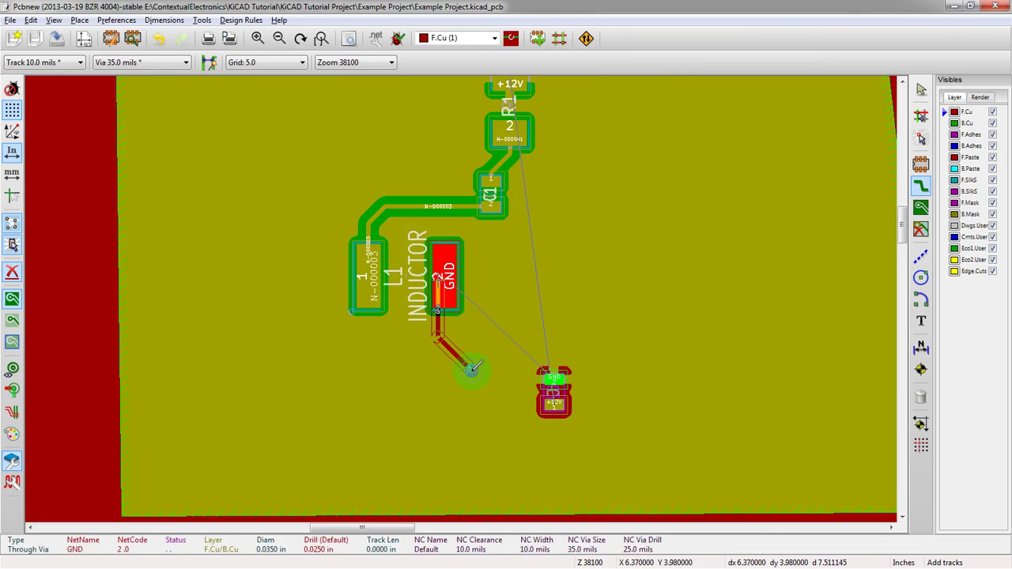
pyautogui.press('v')
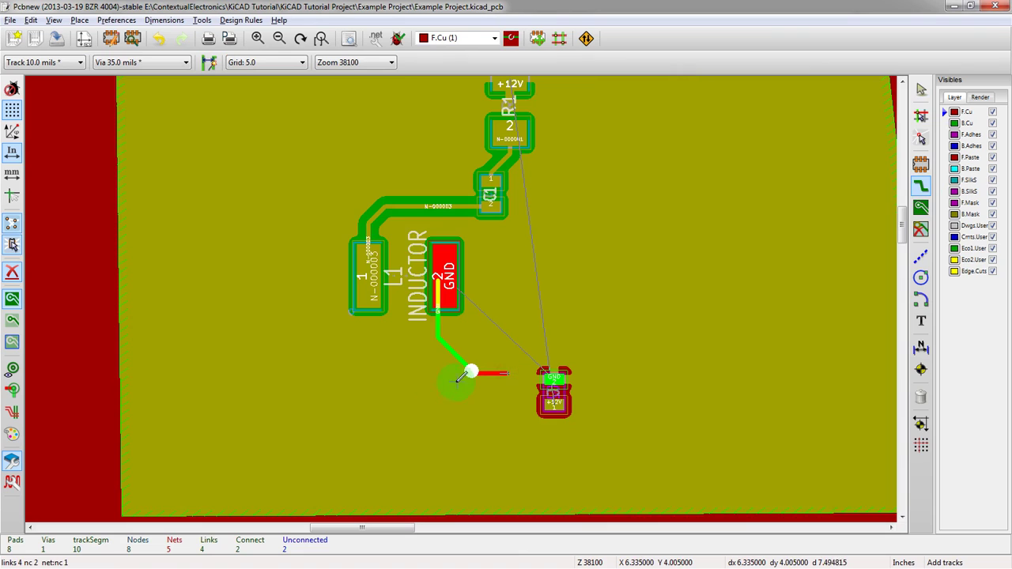
pyautogui.press('Escape')
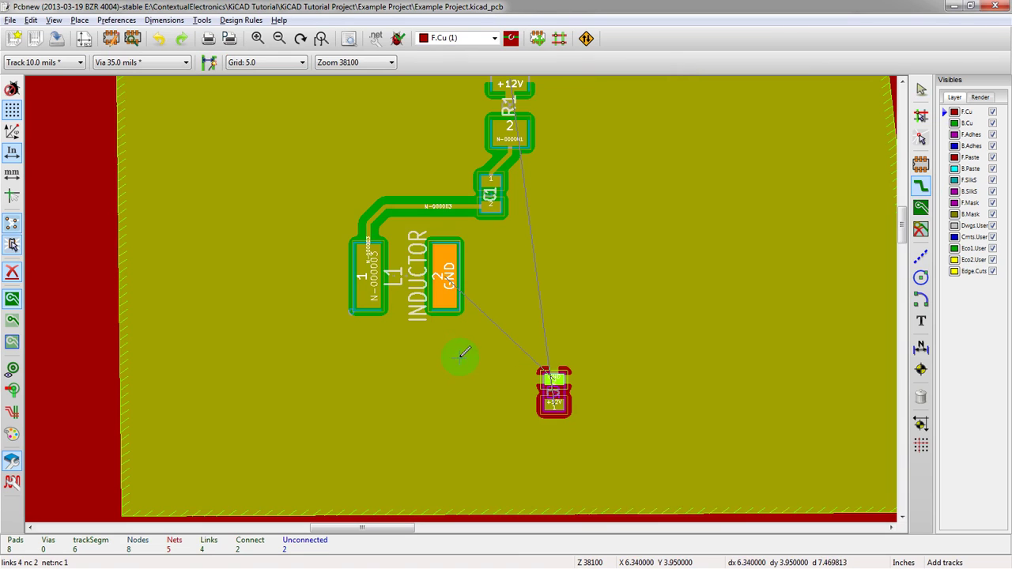
# Route a 10 mil GND track on F.Cu from L1's pad 2 towards C2 and end it with a 35 mil via to B.Cu
pyautogui.click(451, 276)
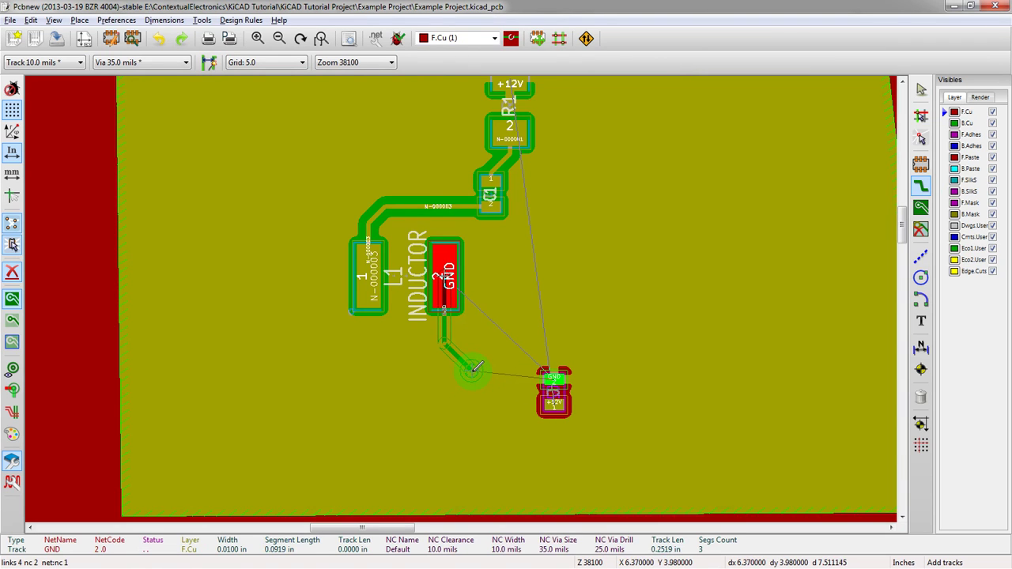
pyautogui.press('v')
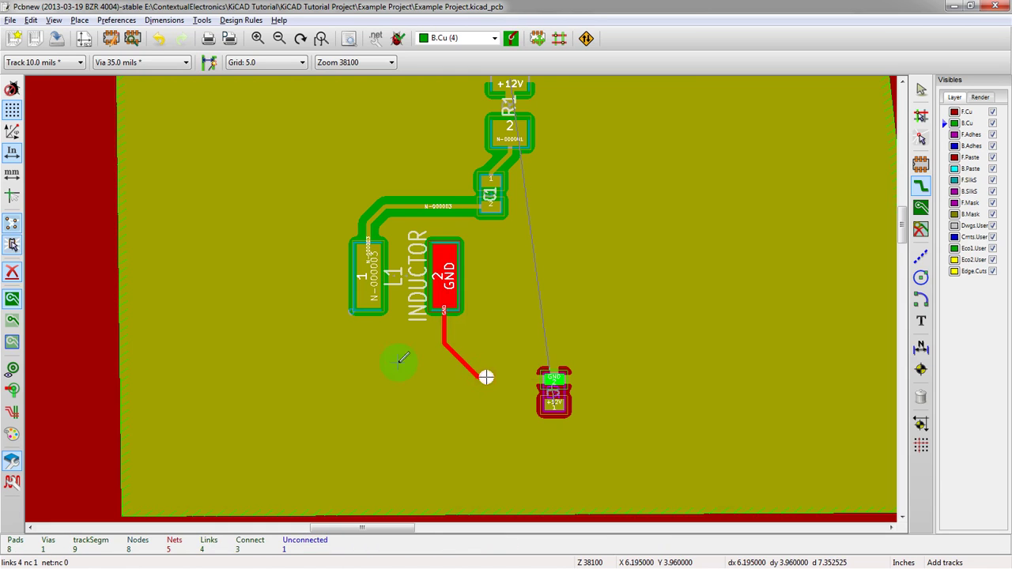
# Flip the C2 footprint back to the F.Cu side
pyautogui.scroll(-1, 402, 360)
pyautogui.scroll(1, 538, 280)
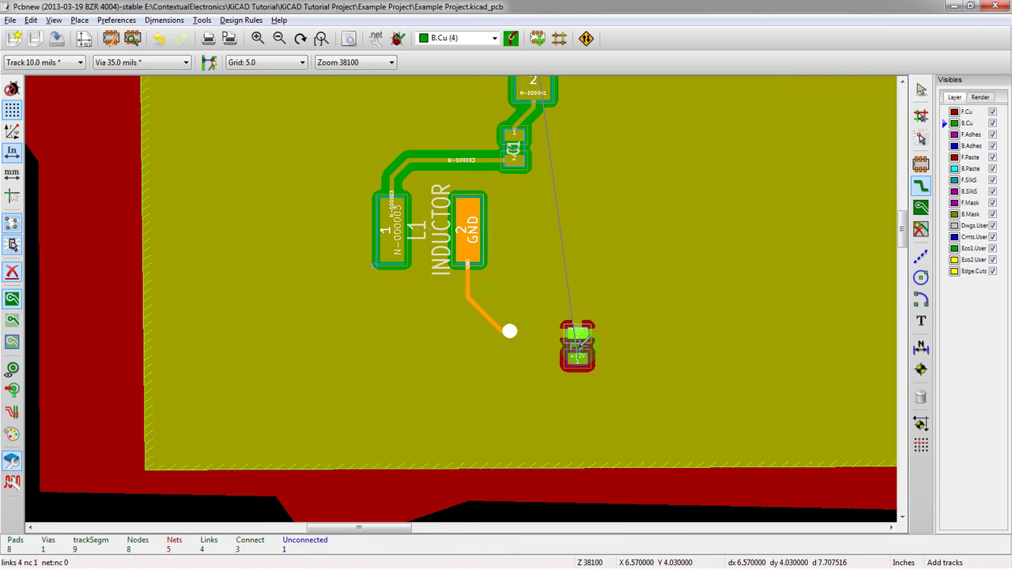
pyautogui.click(581, 356)
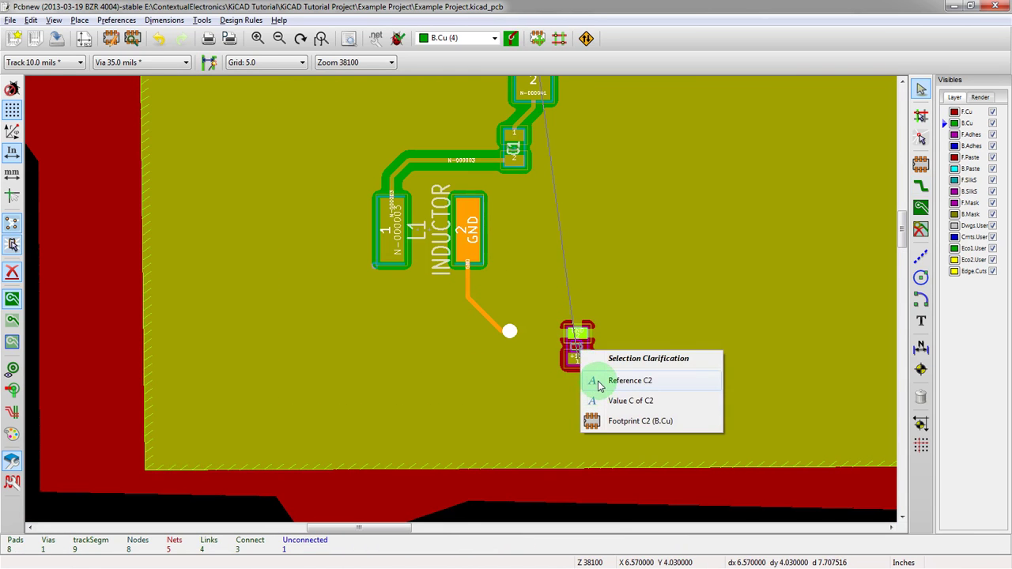
pyautogui.click(613, 421)
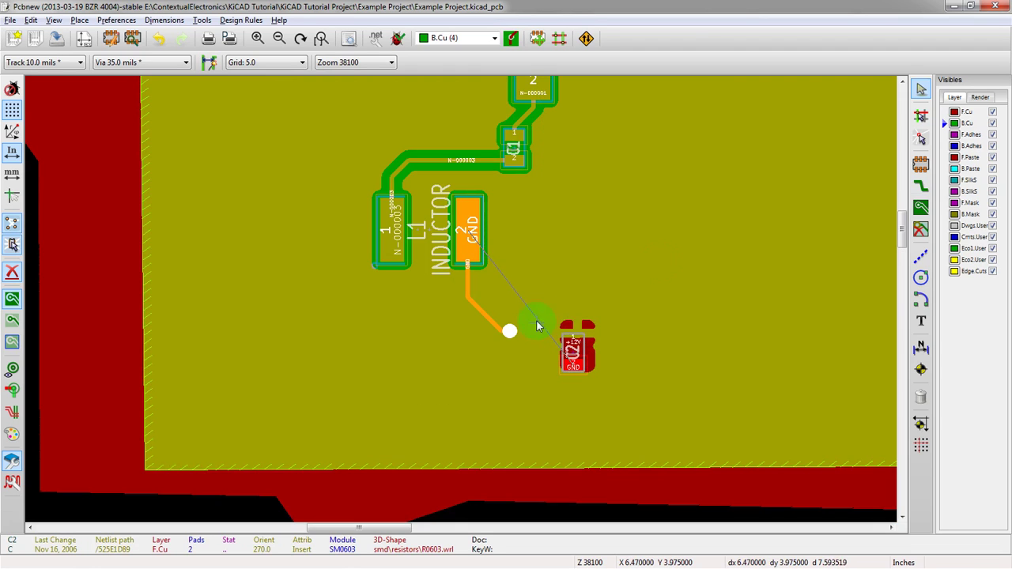
# Refill all zones with C2 on F.Cu
pyautogui.click(920, 208)
pyautogui.rightClick(599, 239)
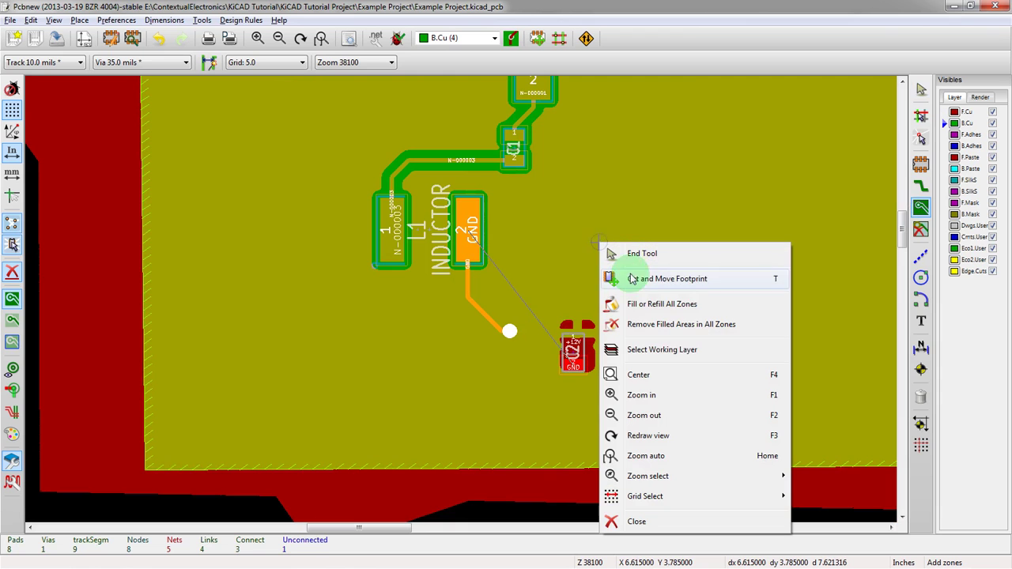
pyautogui.click(637, 303)
# Examine the refilled zones around L1's GND track, the via and C2's pads
pyautogui.scroll(-1, 414, 330)
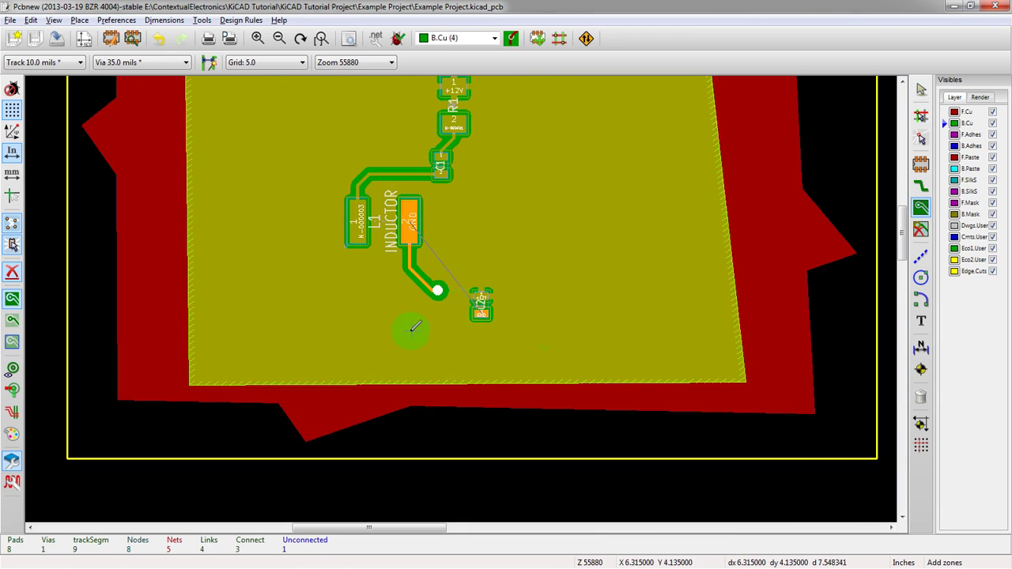
pyautogui.scroll(2, 467, 294)
pyautogui.scroll(-2, 468, 279)
pyautogui.scroll(2, 465, 285)
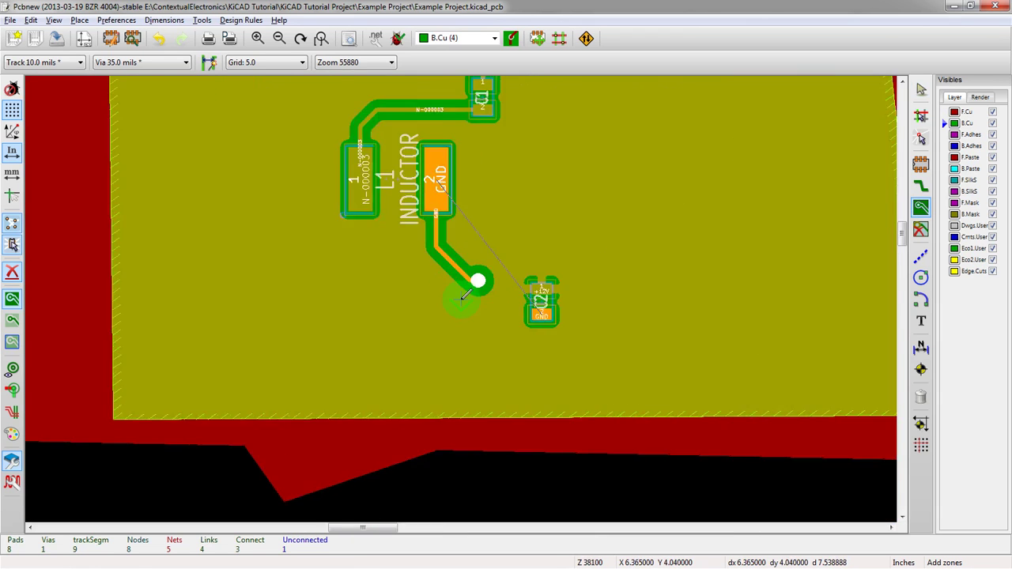
pyautogui.scroll(-1, 457, 279)
pyautogui.scroll(-4, 457, 278)
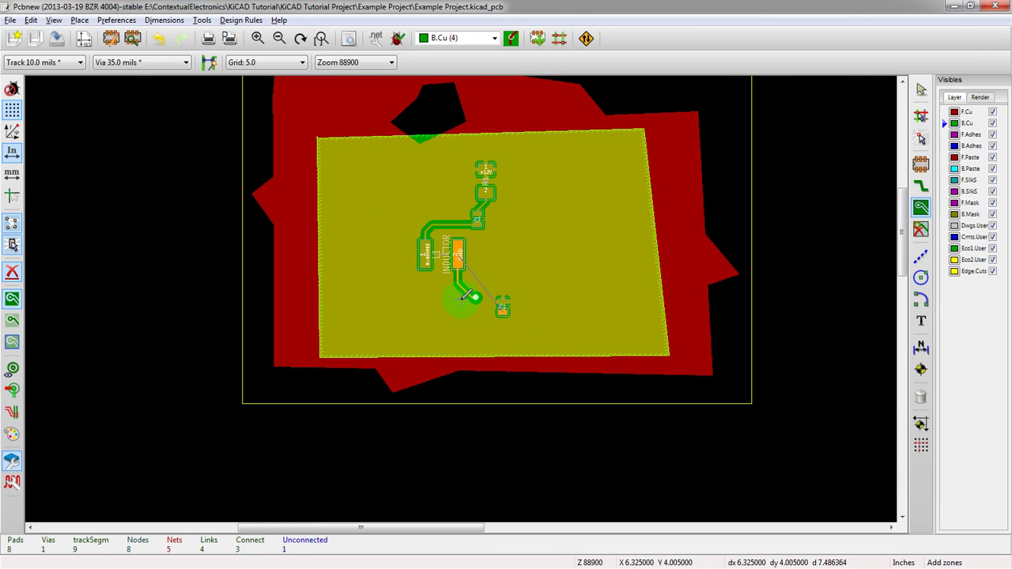
pyautogui.scroll(3, 466, 295)
pyautogui.scroll(1, 467, 295)
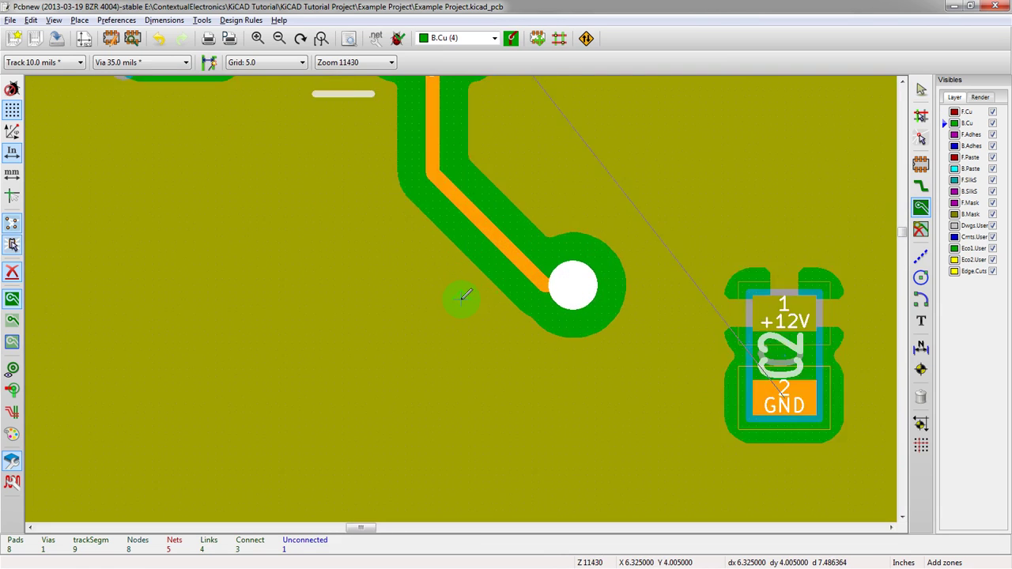
pyautogui.scroll(-2, 466, 295)
pyautogui.scroll(2, 496, 267)
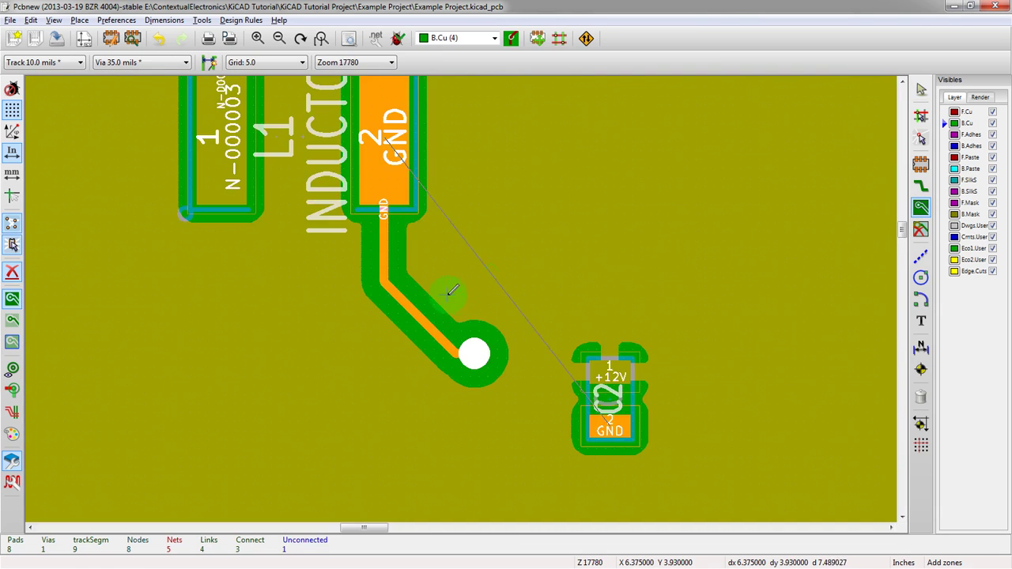
pyautogui.scroll(-2, 452, 290)
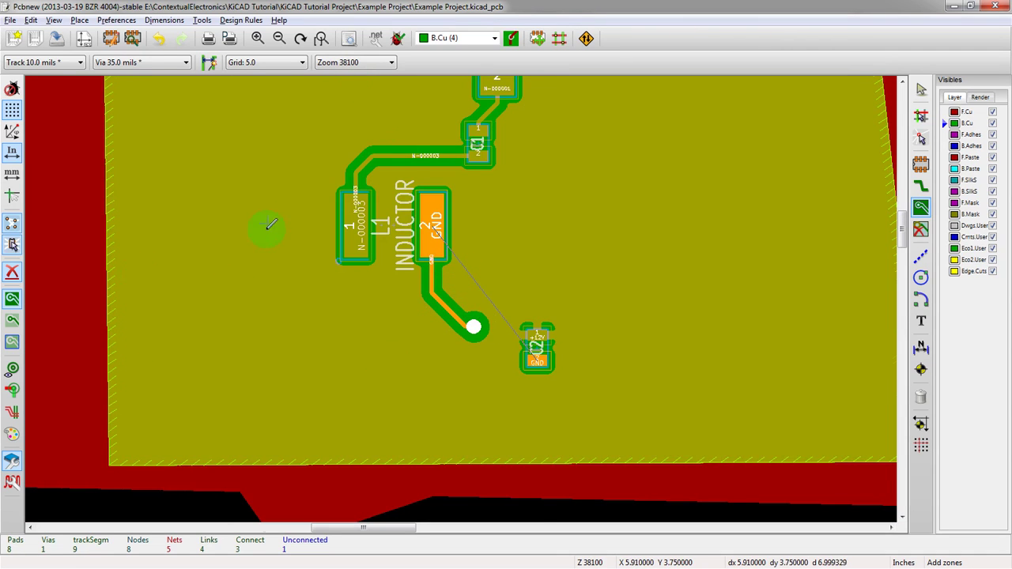
pyautogui.scroll(-1, 272, 226)
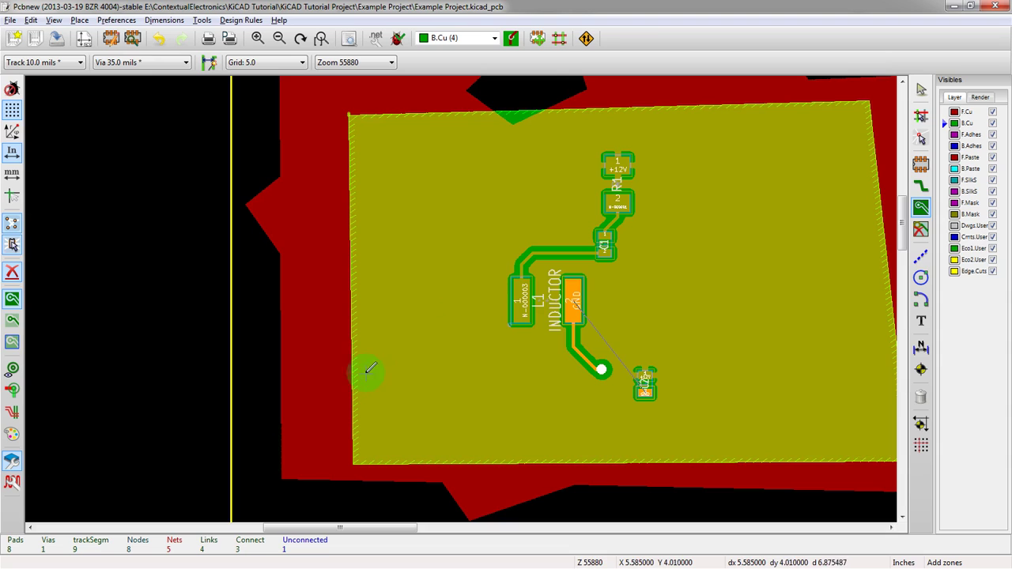
pyautogui.click(540, 75)
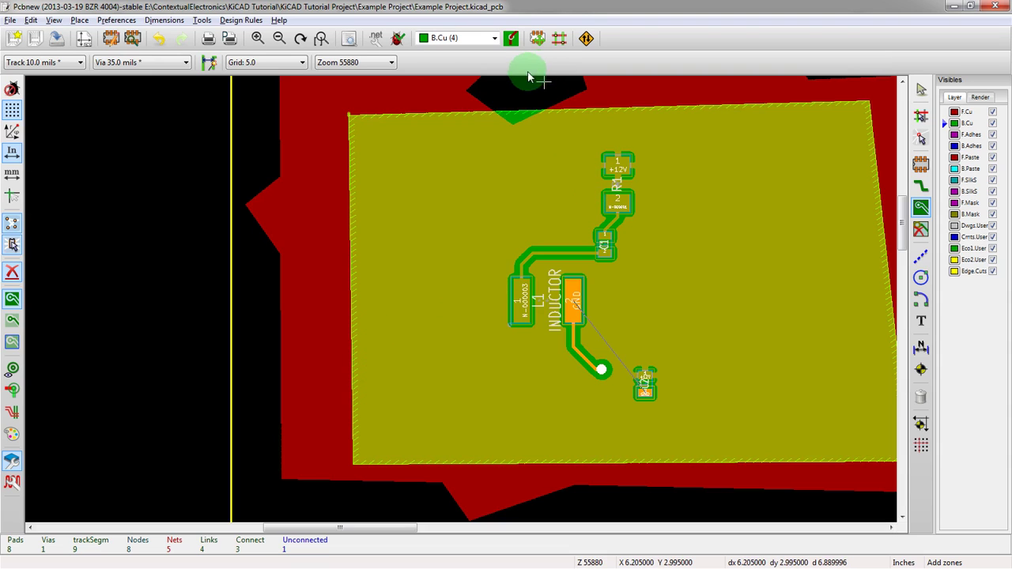
pyautogui.click(494, 38)
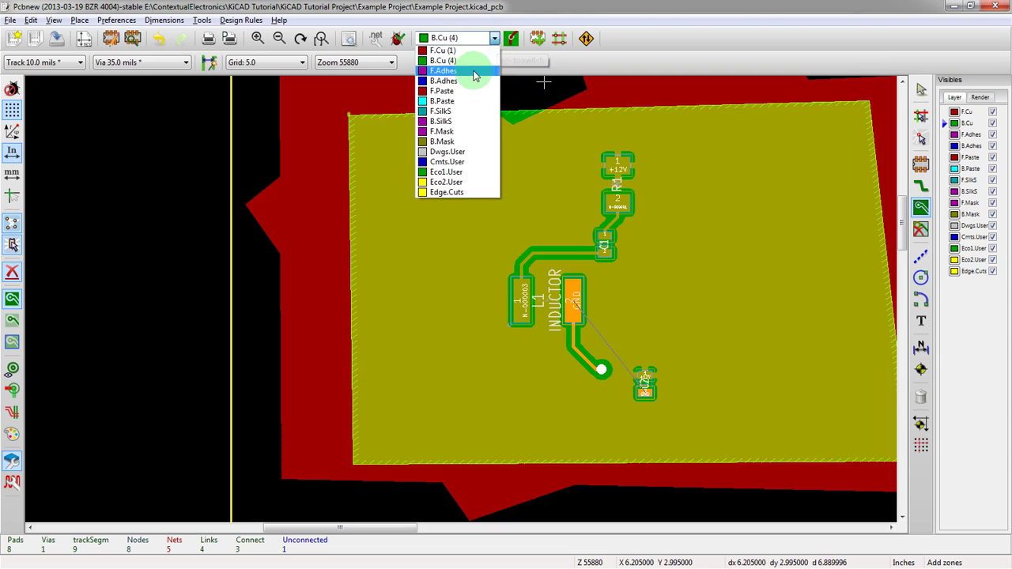
pyautogui.click(481, 297)
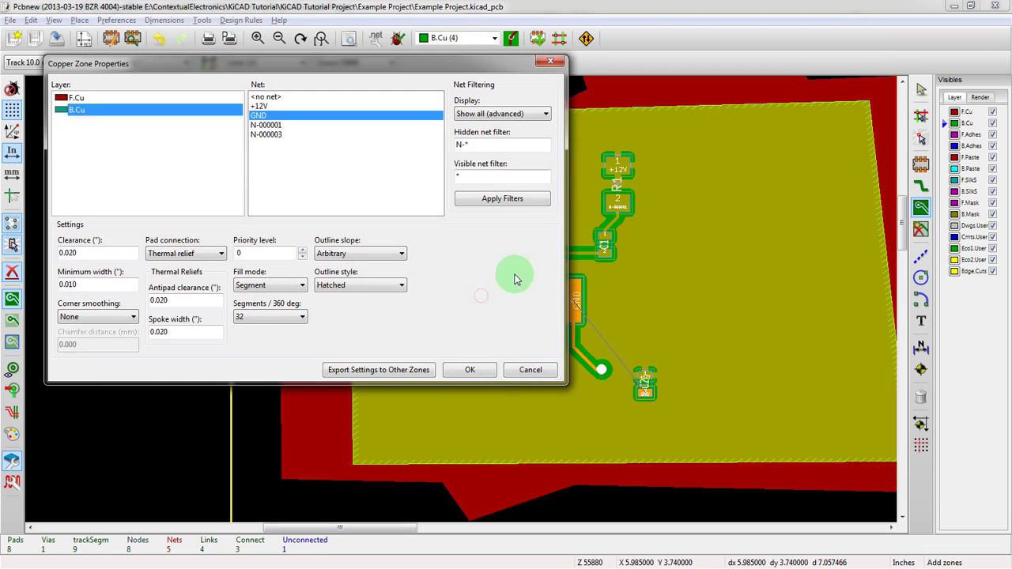
pyautogui.click(530, 368)
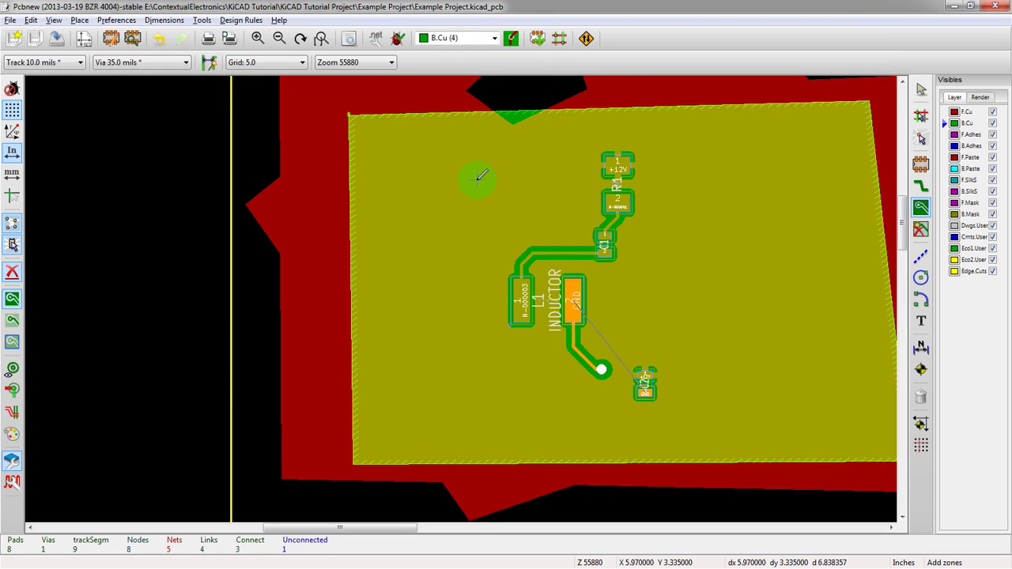
# Hide the F.Cu layer to inspect the GND fill on B.Cu, and show F.Cu again
pyautogui.scroll(-1, 499, 288)
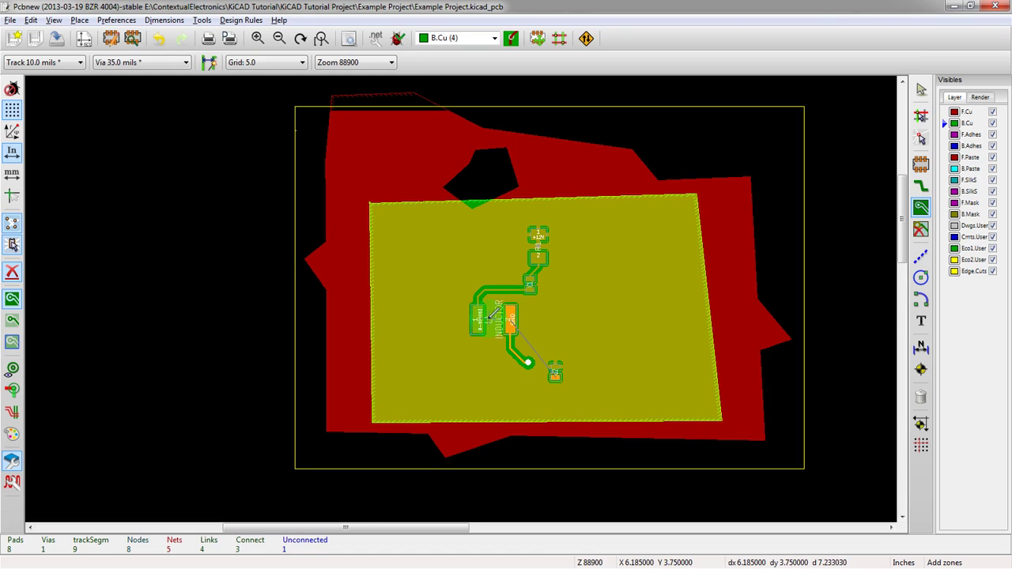
pyautogui.scroll(-1, 495, 314)
pyautogui.scroll(2, 464, 296)
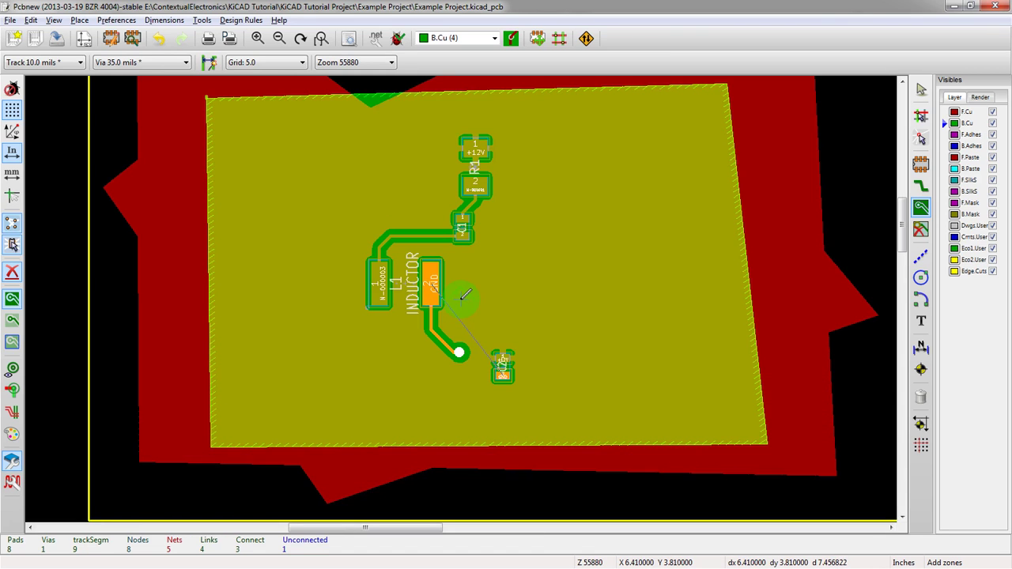
pyautogui.click(992, 112)
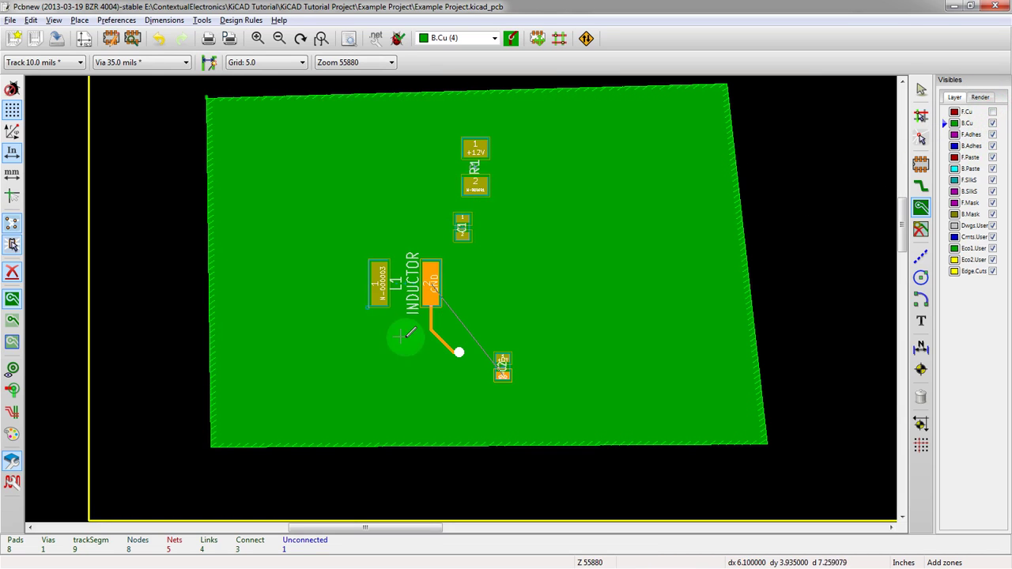
pyautogui.scroll(-1, 464, 291)
pyautogui.scroll(3, 464, 295)
pyautogui.scroll(-1, 624, 233)
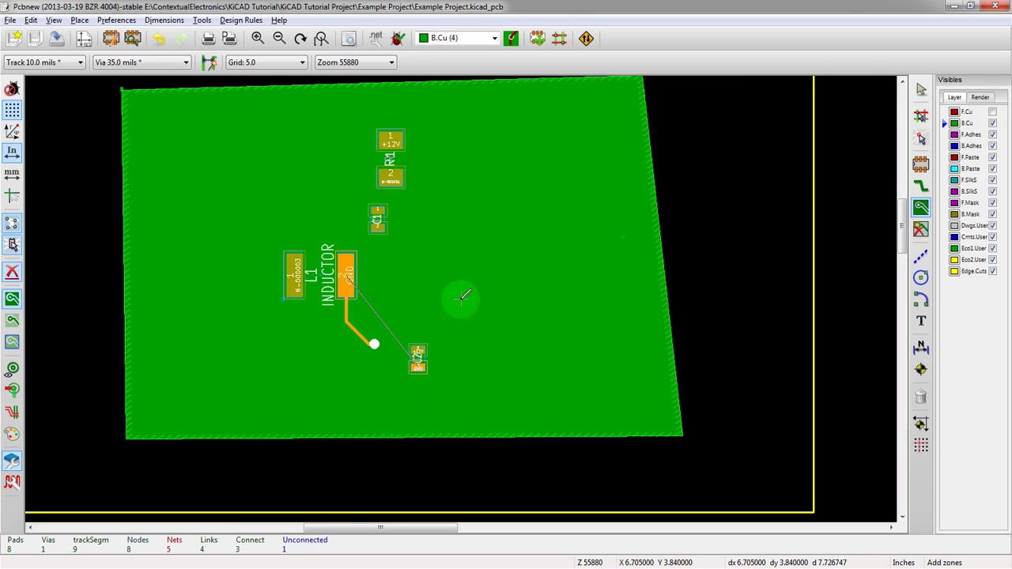
pyautogui.click(993, 112)
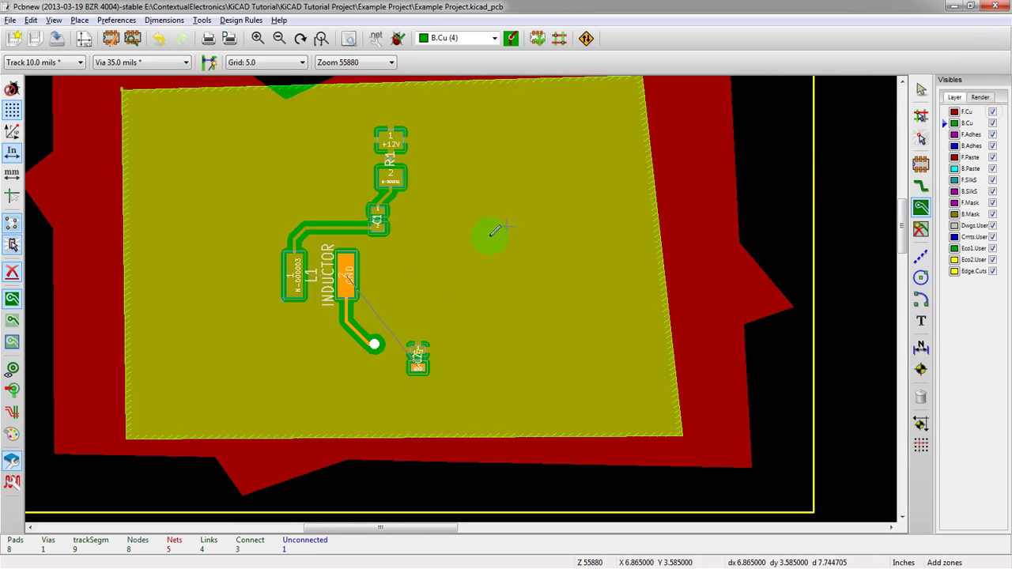
# Hide the B.Cu layer and examine the +12V fill on F.Cu around L1, the GND via, C2 and the board edges
pyautogui.click(993, 124)
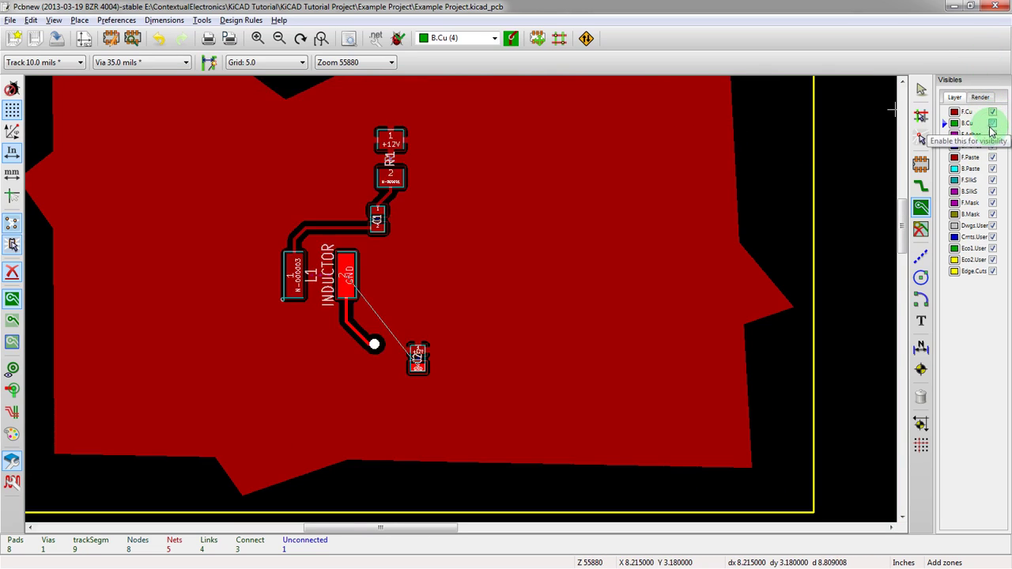
pyautogui.scroll(-1, 419, 355)
pyautogui.scroll(2, 458, 362)
pyautogui.scroll(1, 582, 246)
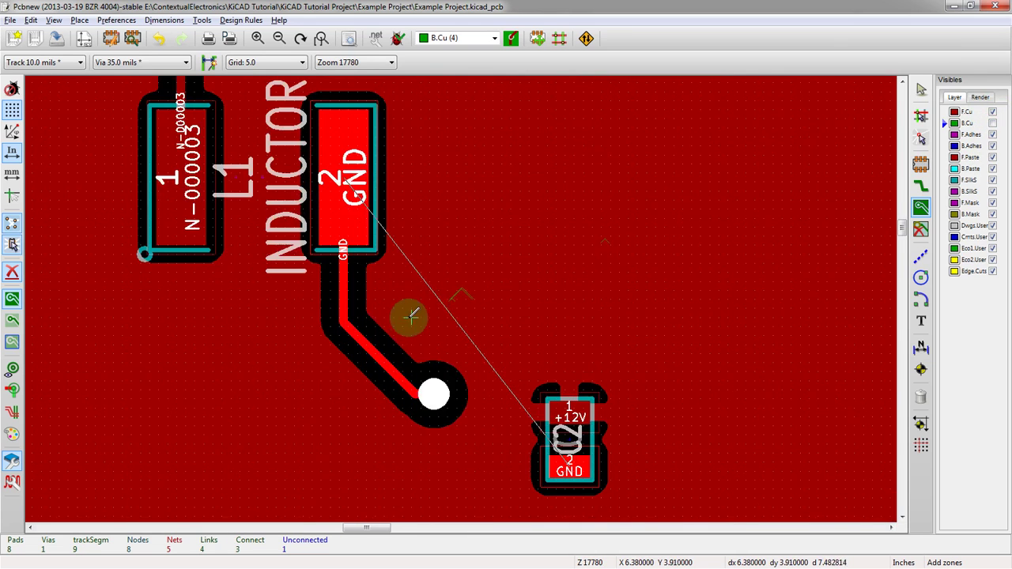
pyautogui.scroll(1, 409, 316)
pyautogui.scroll(-1, 475, 374)
pyautogui.scroll(-1, 524, 334)
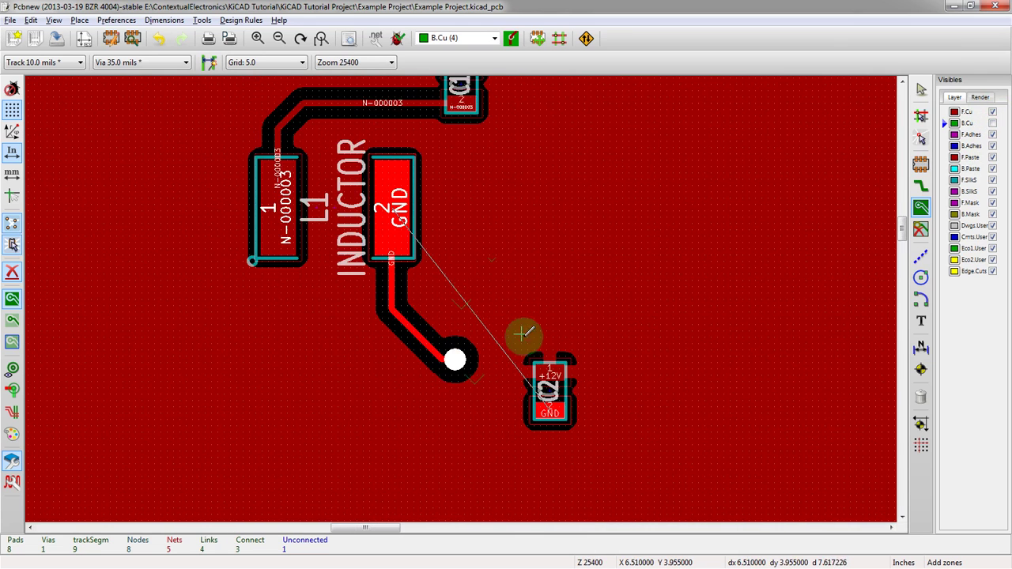
pyautogui.scroll(-1, 452, 300)
pyautogui.scroll(1, 458, 297)
pyautogui.scroll(-2, 458, 295)
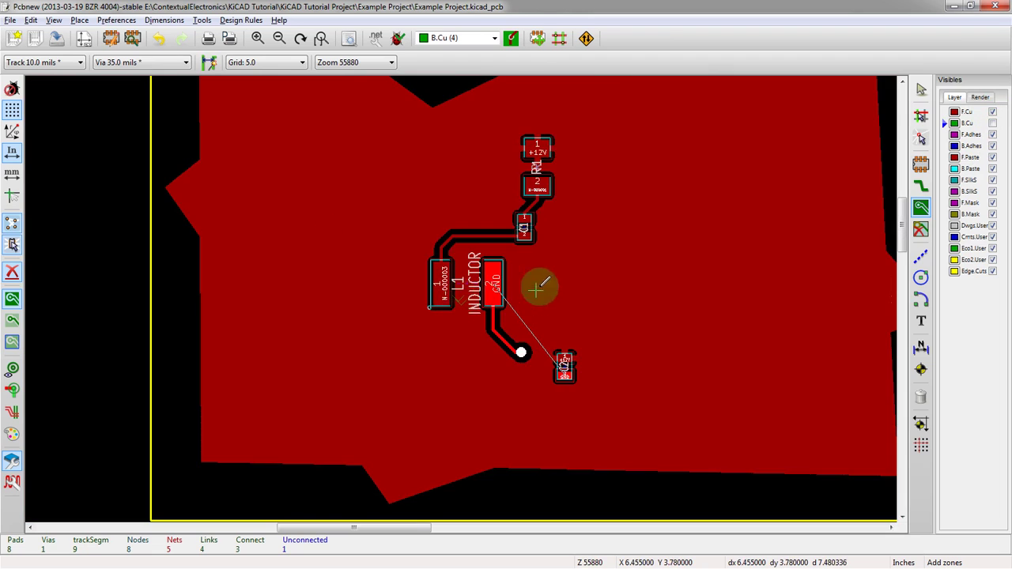
pyautogui.scroll(1, 463, 293)
pyautogui.scroll(-1, 458, 467)
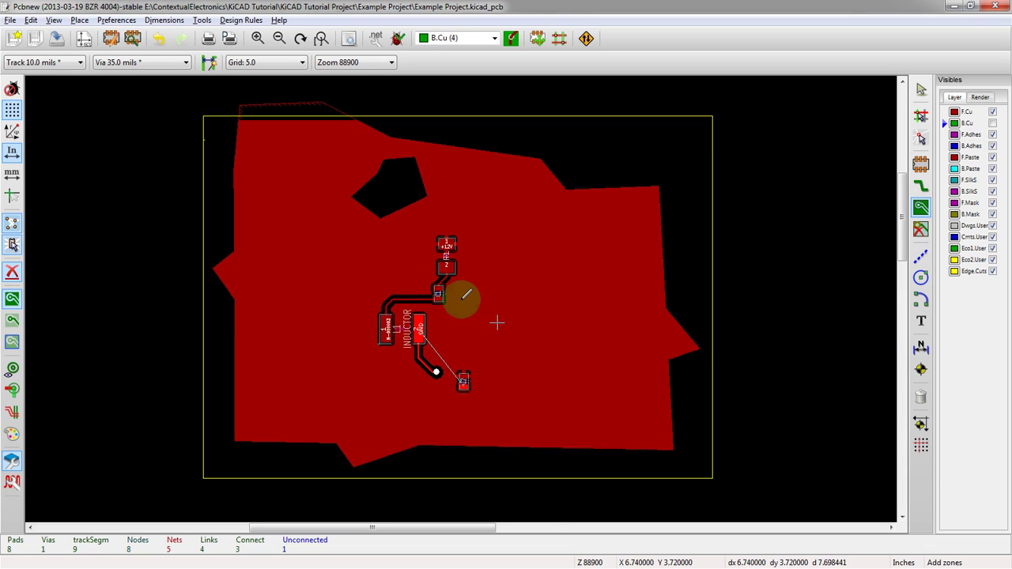
pyautogui.scroll(-1, 461, 296)
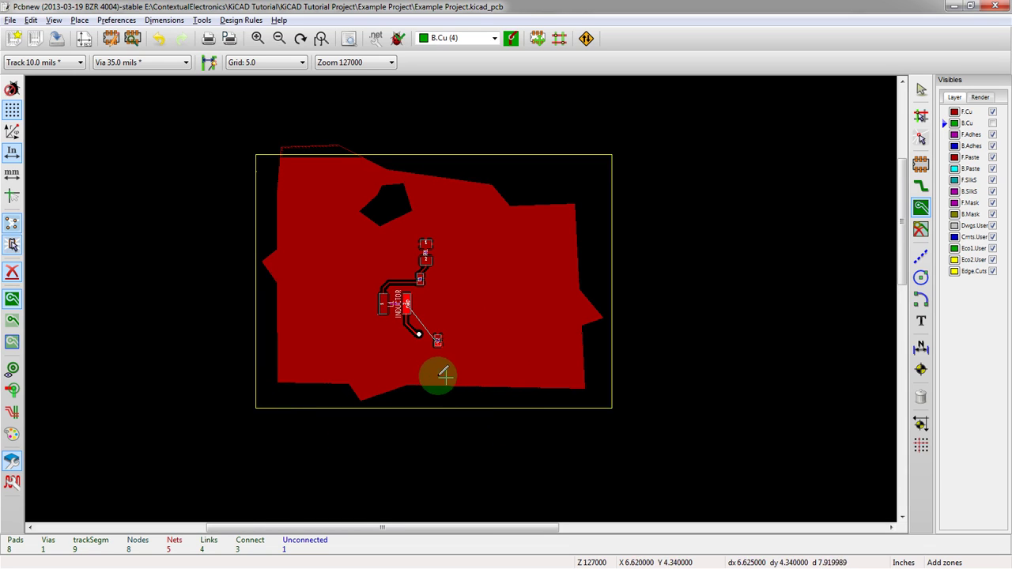
pyautogui.scroll(2, 436, 372)
pyautogui.scroll(-1, 654, 228)
pyautogui.scroll(1, 454, 293)
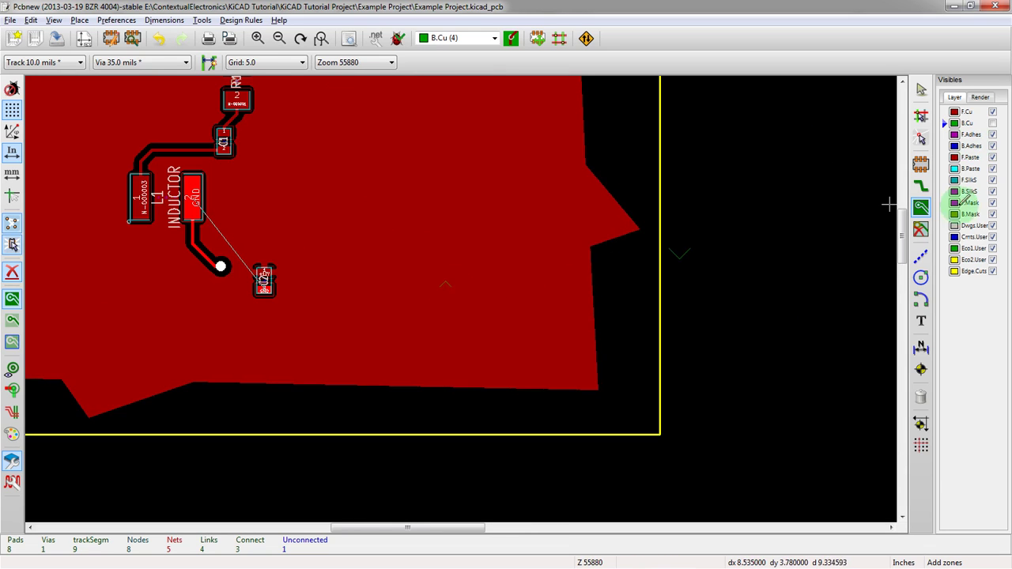
# Make F.Mask the active layer
pyautogui.click(445, 37)
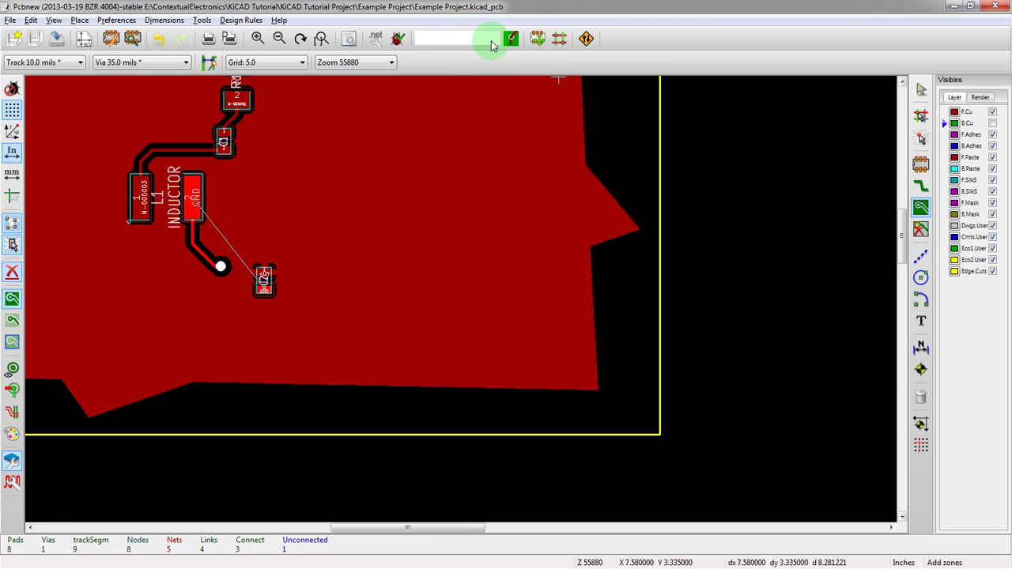
pyautogui.click(431, 39)
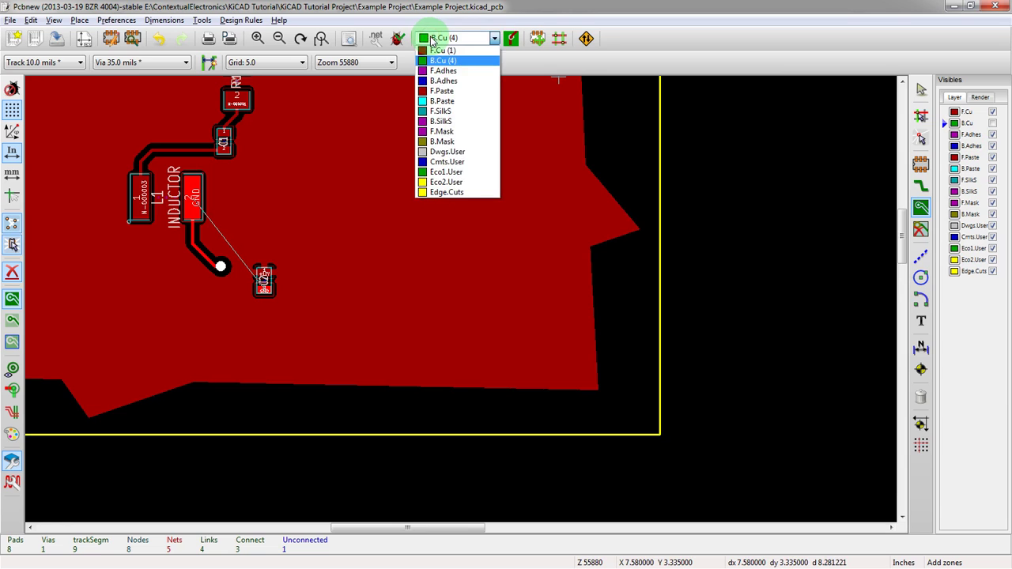
pyautogui.press('Up')
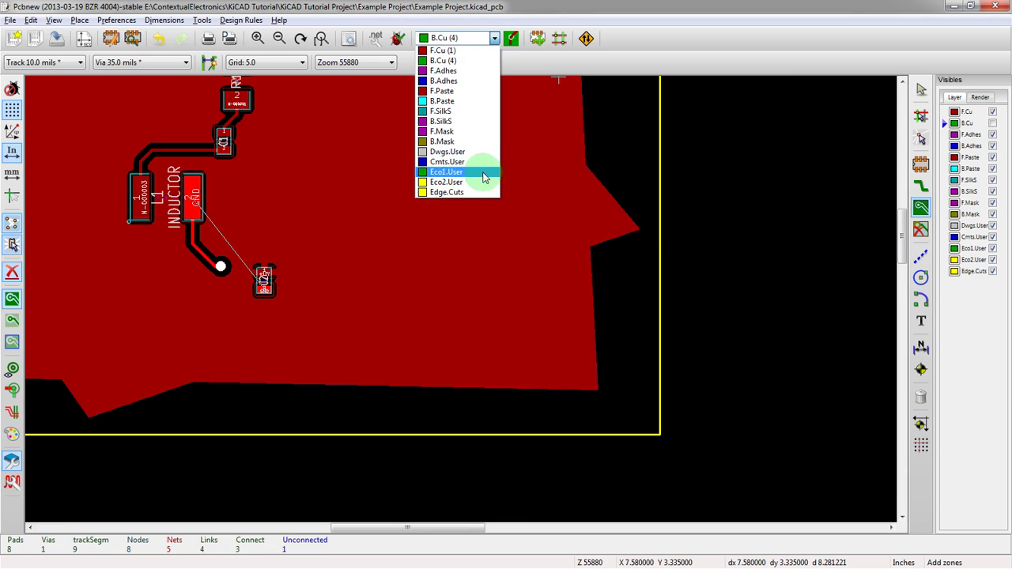
pyautogui.click(465, 131)
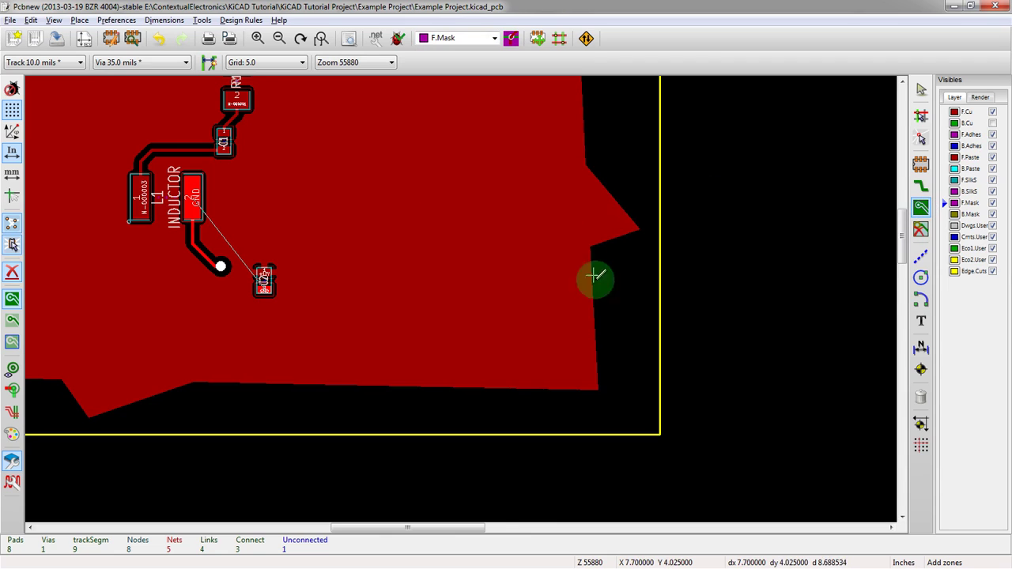
# Make B.SilkS the active layer
pyautogui.scroll(-3, 553, 285)
pyautogui.click(453, 38)
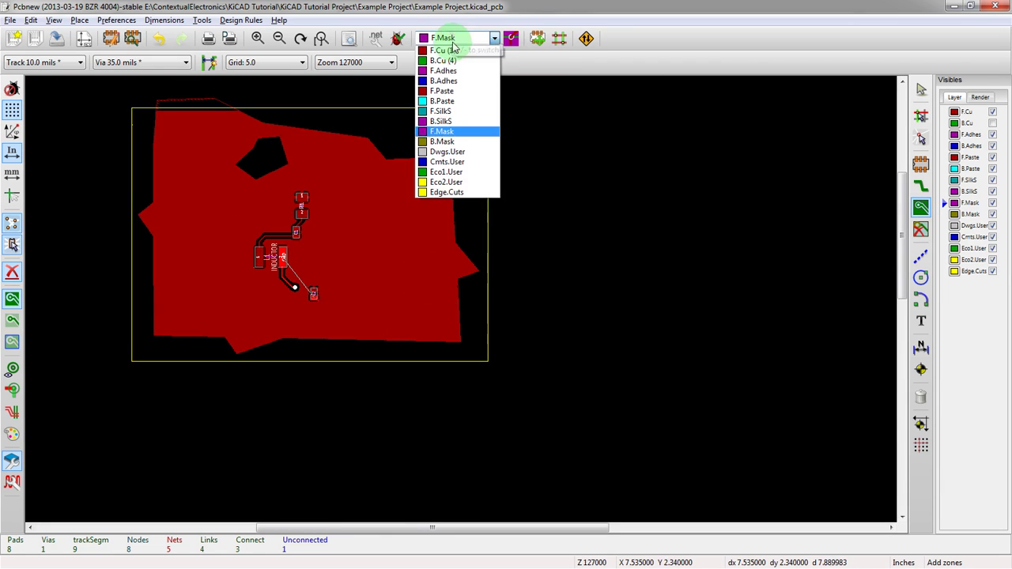
pyautogui.click(447, 102)
# Draw a four-sided non-copper zone on B.SilkS over the right-hand part of the +12V fill, with a 0.010" minimum thickness
pyautogui.click(427, 235)
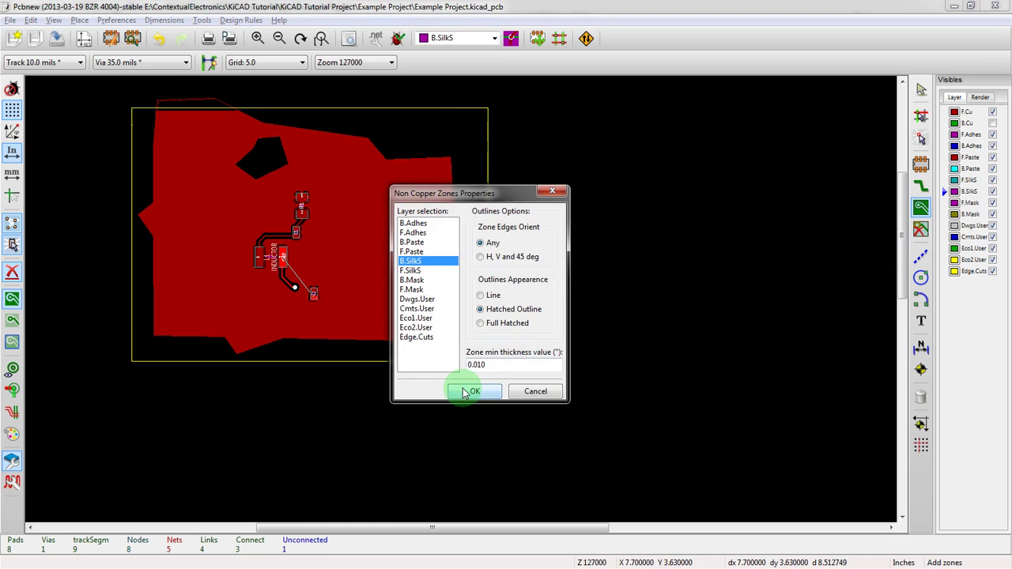
pyautogui.click(473, 392)
pyautogui.scroll(2, 394, 274)
pyautogui.click(405, 313)
pyautogui.click(309, 265)
pyautogui.click(389, 142)
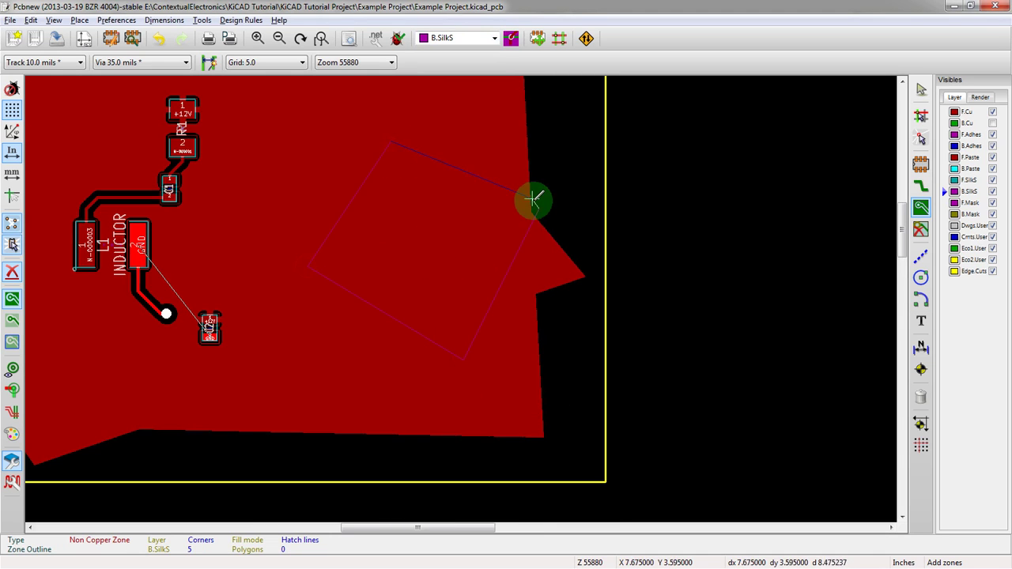
pyautogui.scroll(3, 539, 207)
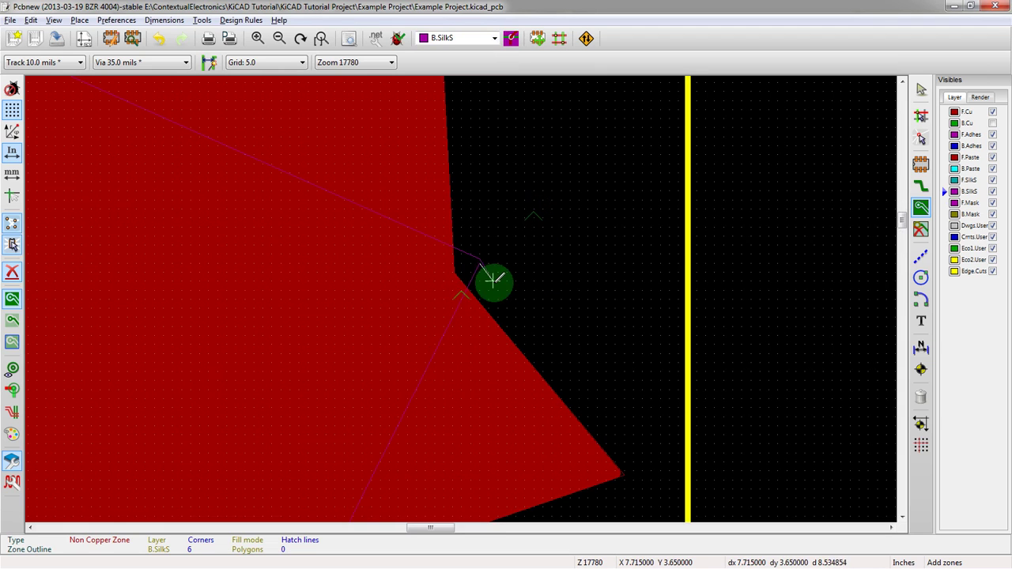
pyautogui.scroll(1, 480, 262)
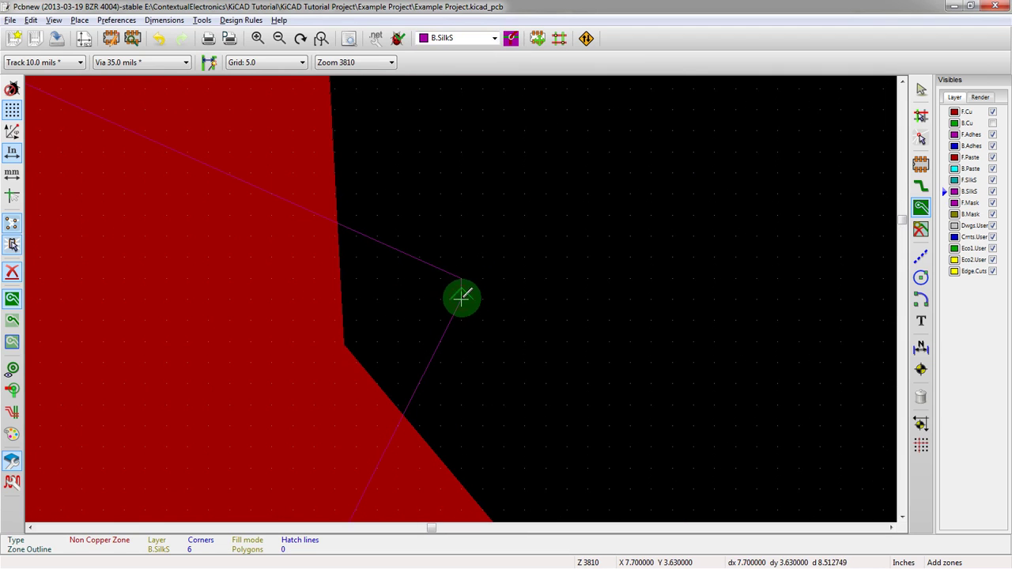
pyautogui.click(461, 296)
pyautogui.scroll(-3, 395, 326)
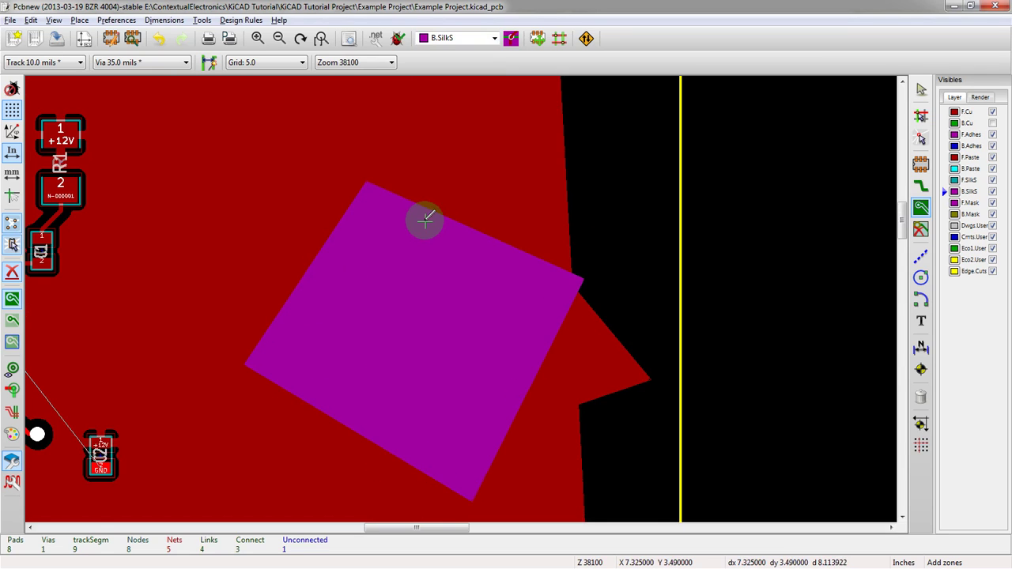
# Set up a new non-copper zone on the B.Adhes layer with Full Hatched outline appearance and 0.010" minimum thickness
pyautogui.click(581, 266)
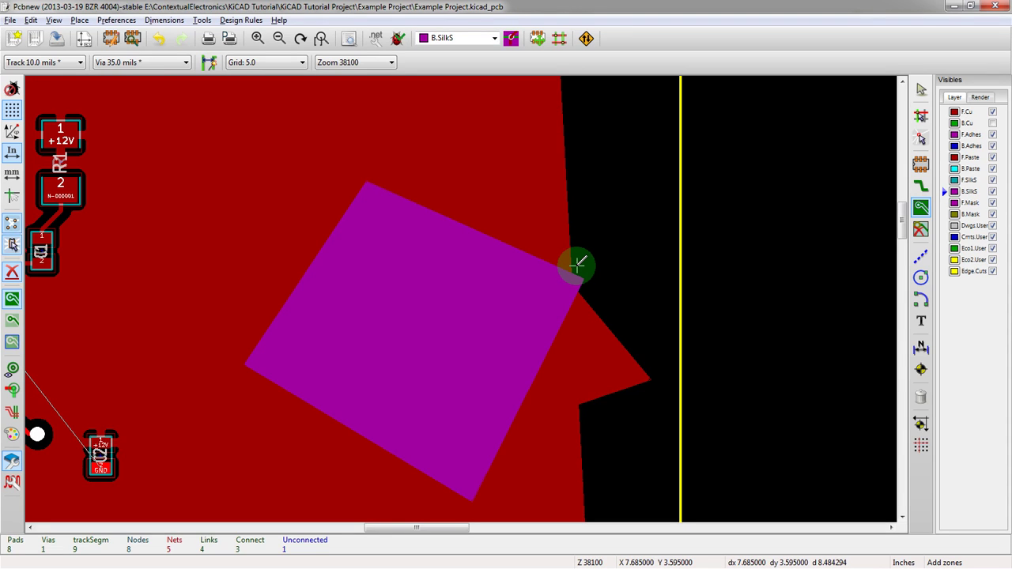
pyautogui.scroll(-2, 305, 300)
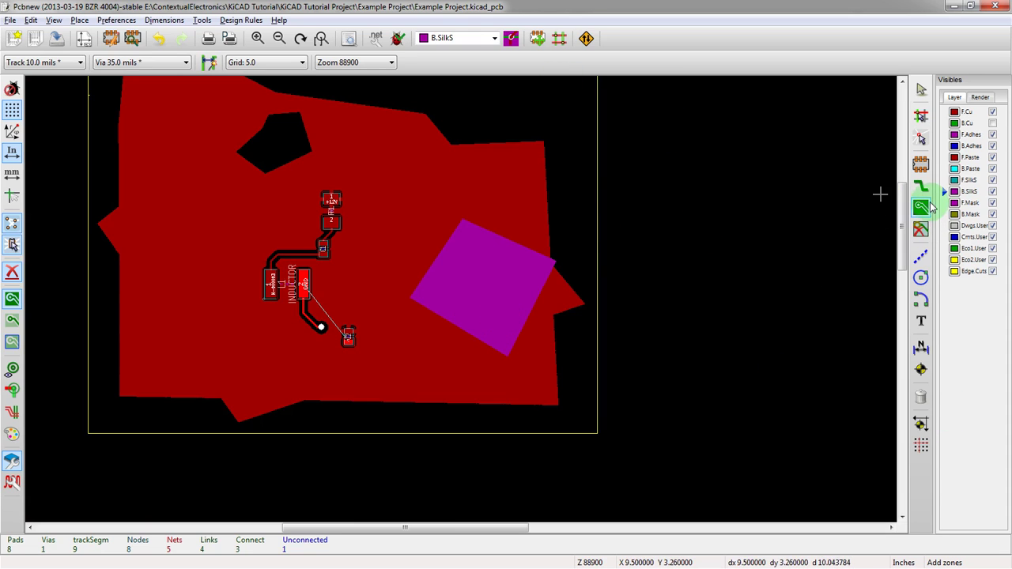
pyautogui.click(445, 37)
pyautogui.click(448, 120)
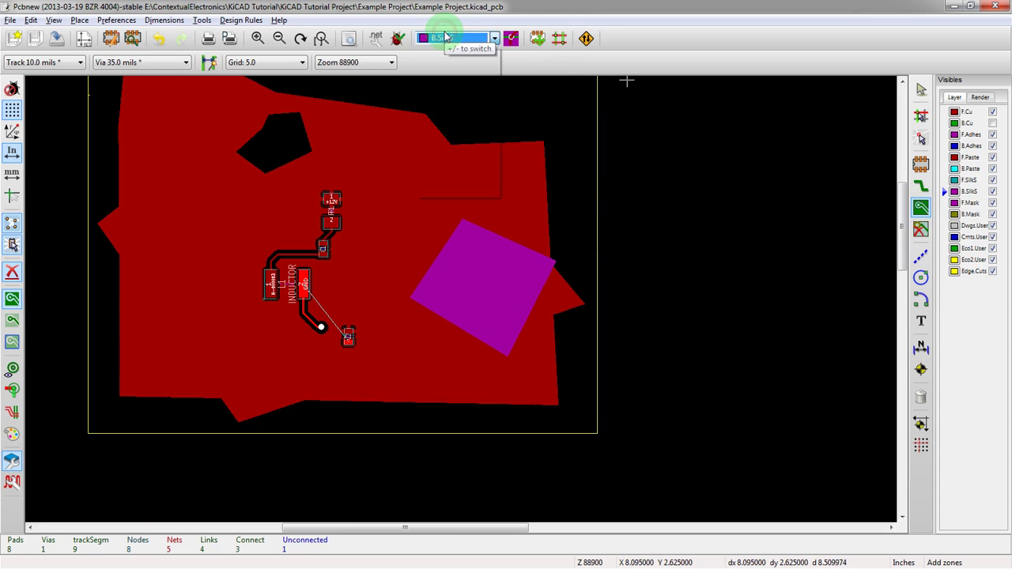
pyautogui.click(430, 170)
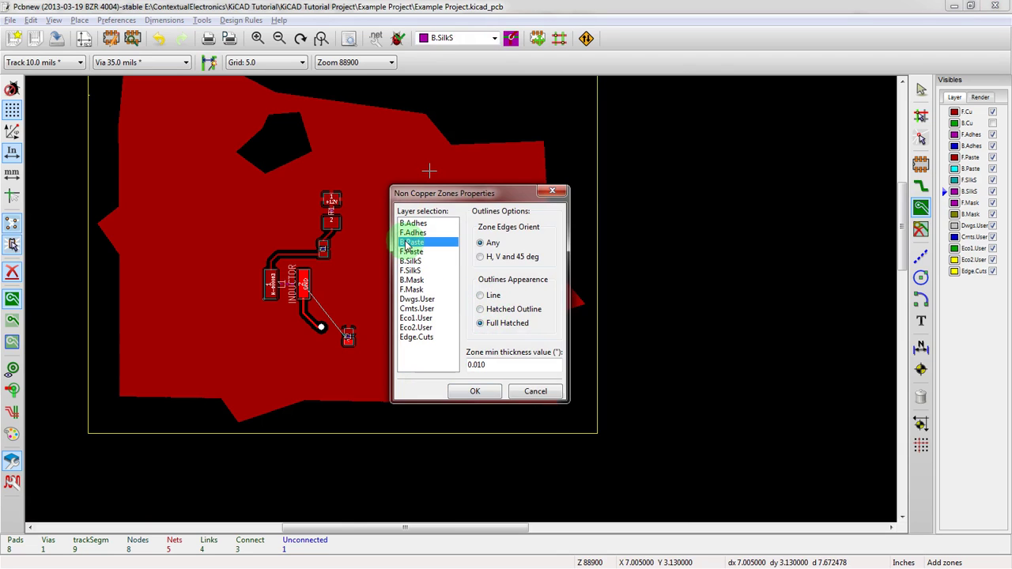
pyautogui.click(477, 392)
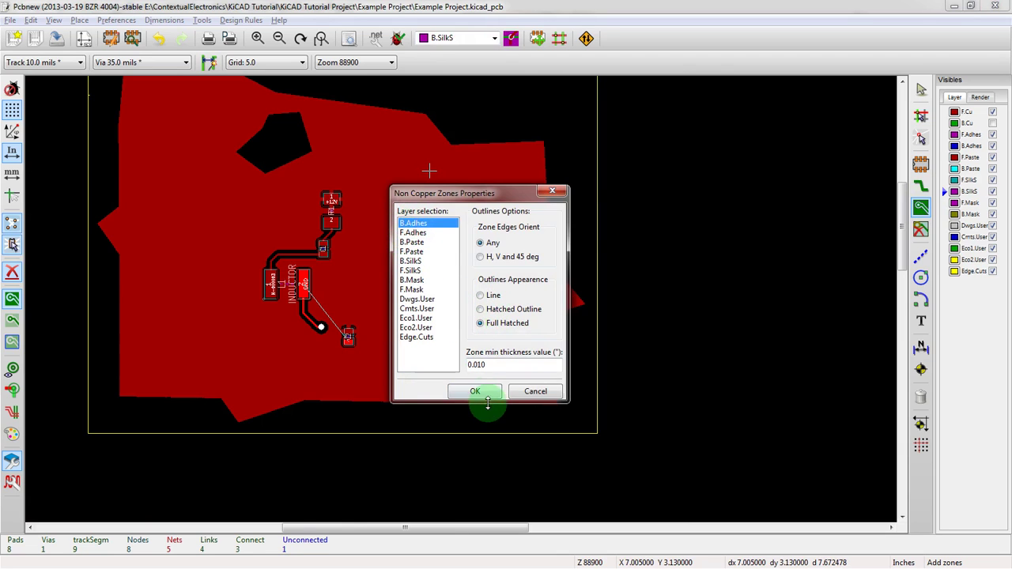
# Draw and close the B.Adhes zone outline across the notch at the upper-right edge of the +12V fill
pyautogui.scroll(3, 440, 119)
pyautogui.click(495, 337)
pyautogui.click(514, 403)
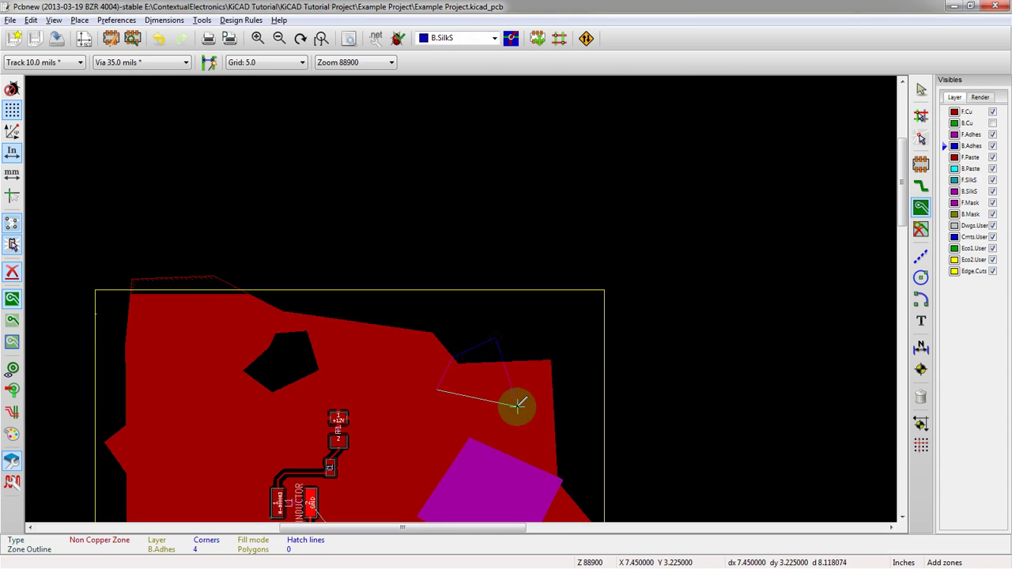
pyautogui.scroll(3, 514, 403)
pyautogui.click(448, 287)
pyautogui.click(369, 256)
pyautogui.scroll(2, 368, 256)
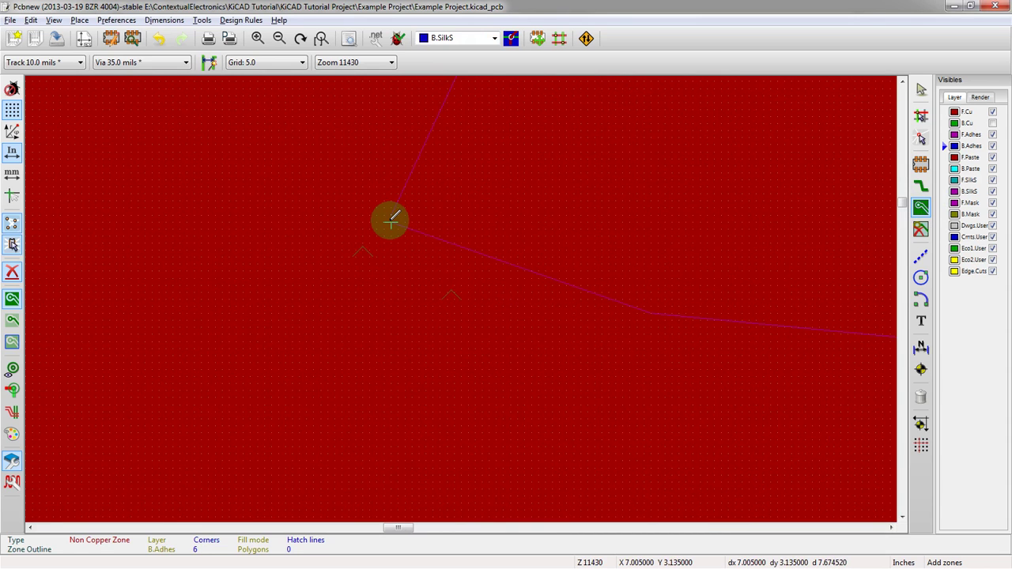
pyautogui.doubleClick(390, 219)
pyautogui.scroll(-3, 390, 219)
# Draw a second B.Adhes zone with Line outline appearance, overlapping the top of the first B.Adhes zone
pyautogui.rightClick(537, 261)
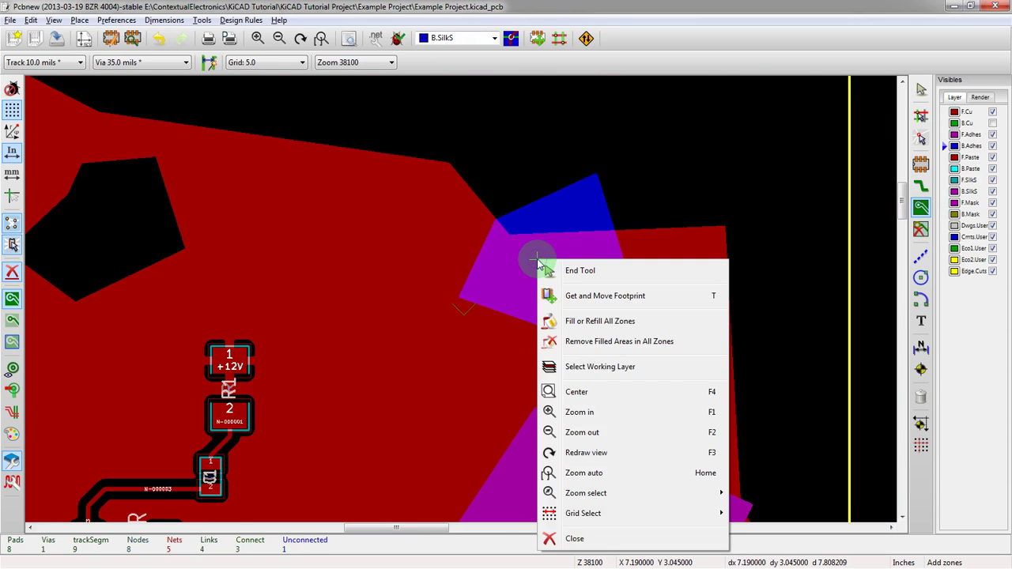
pyautogui.click(538, 261)
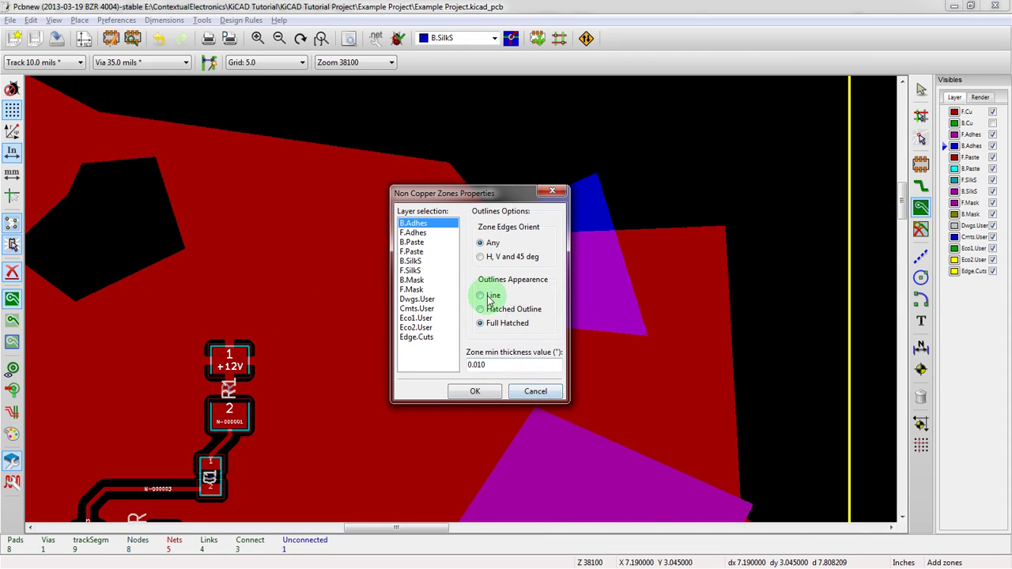
pyautogui.click(475, 392)
pyautogui.scroll(-2, 545, 233)
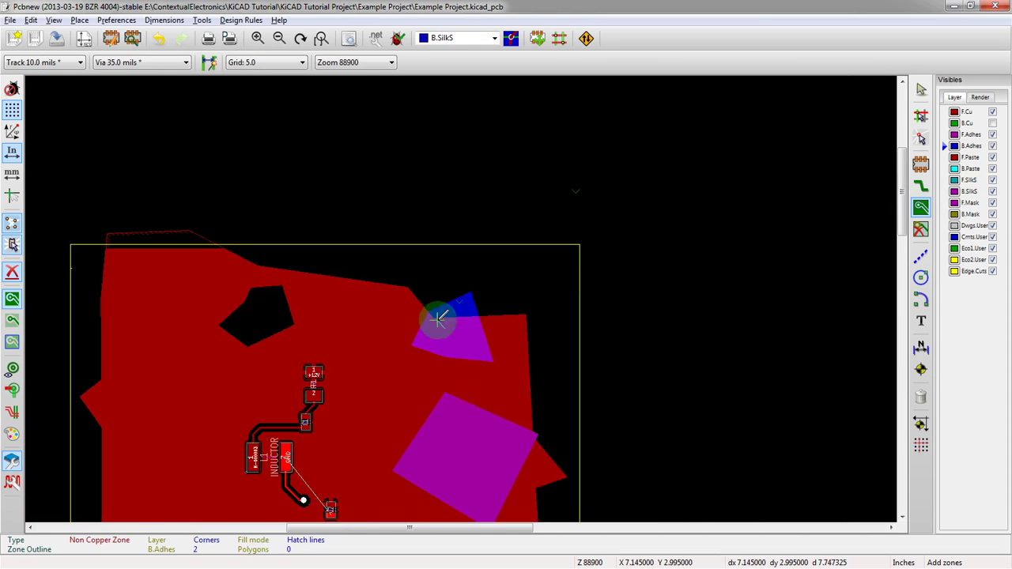
pyautogui.scroll(3, 436, 317)
pyautogui.click(469, 195)
pyautogui.click(577, 190)
pyautogui.click(666, 259)
pyautogui.click(605, 378)
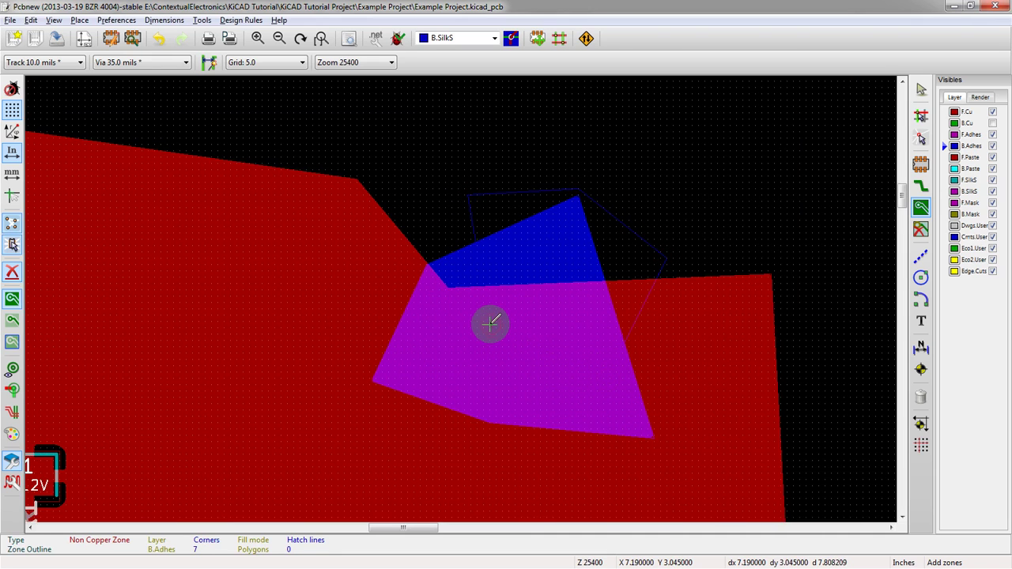
pyautogui.doubleClick(491, 322)
pyautogui.scroll(1, 463, 298)
pyautogui.scroll(-1, 464, 298)
pyautogui.rightClick(464, 298)
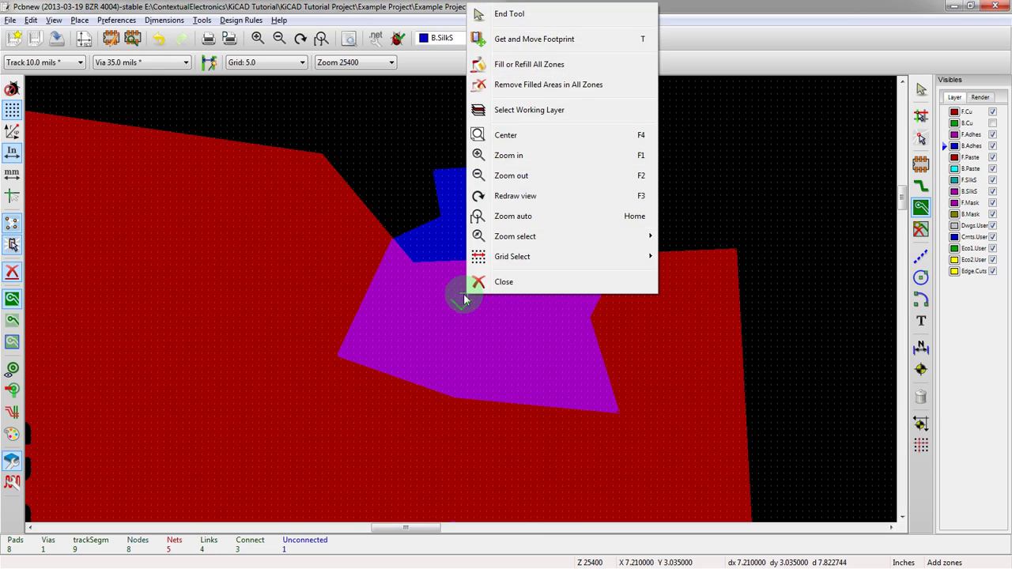
pyautogui.click(466, 294)
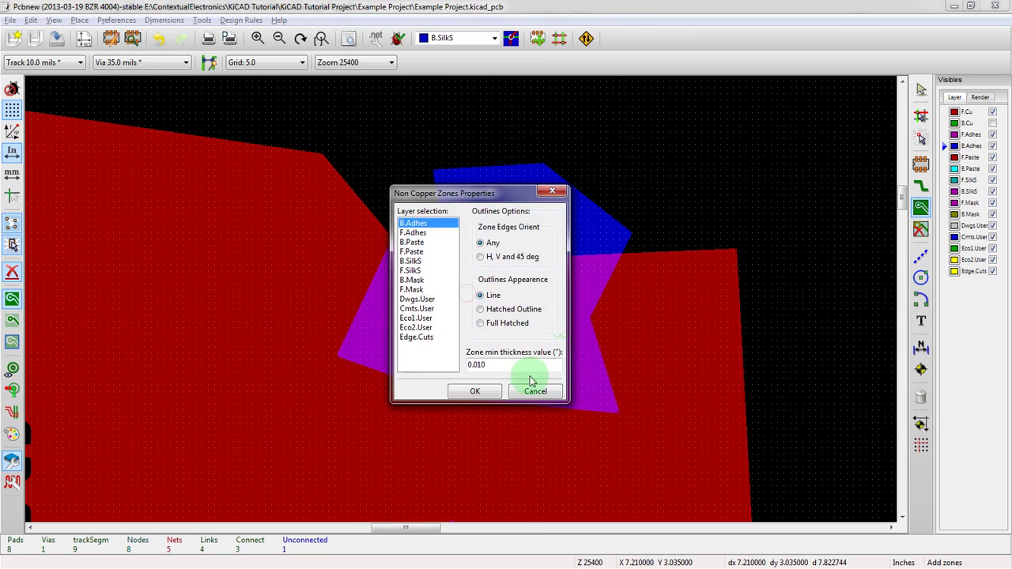
pyautogui.click(534, 392)
# Set the outline style of the +12V copper zone on F.Cu to Line
pyautogui.scroll(-4, 458, 298)
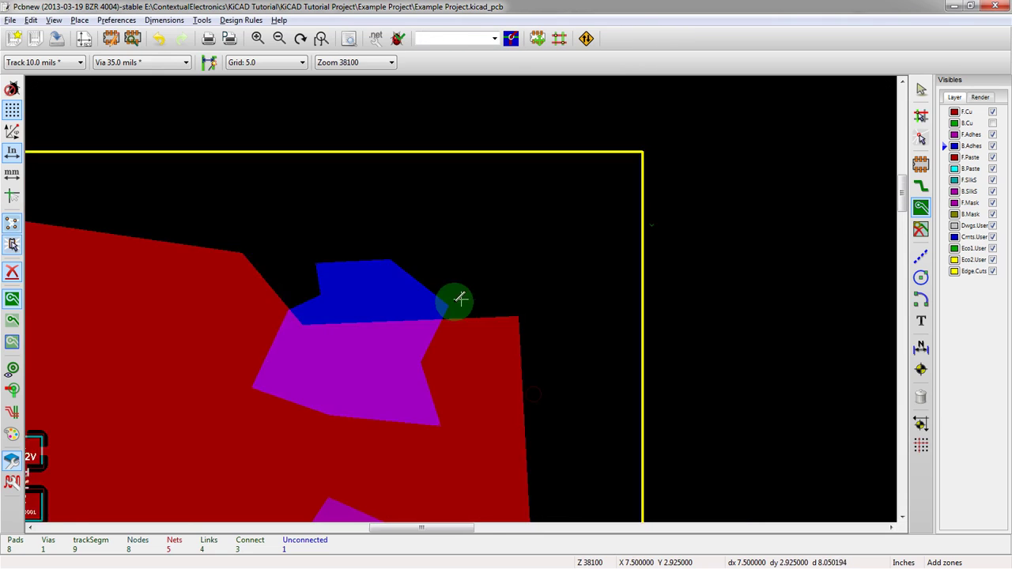
pyautogui.scroll(2, 459, 295)
pyautogui.rightClick(420, 169)
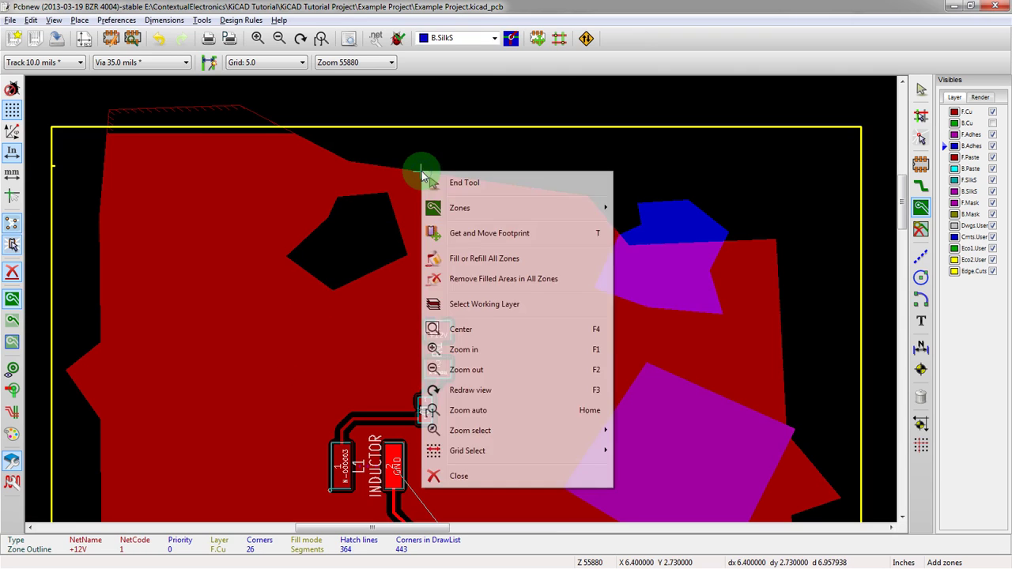
pyautogui.moveTo(576, 217)
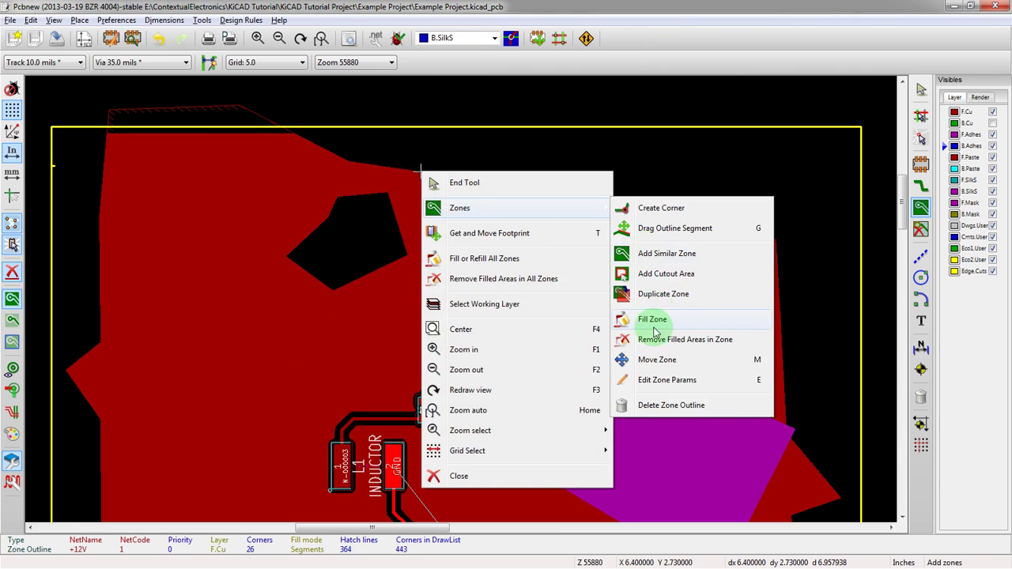
pyautogui.click(653, 381)
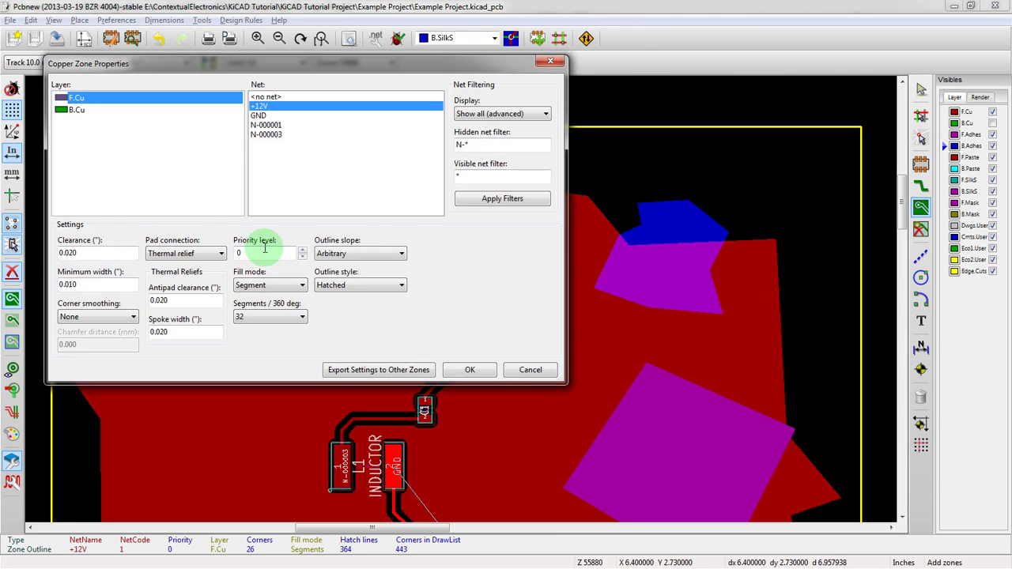
pyautogui.click(344, 289)
pyautogui.click(352, 296)
pyautogui.click(468, 370)
# Refill all zones on the board and end the zone tool
pyautogui.scroll(-1, 423, 168)
pyautogui.scroll(2, 454, 305)
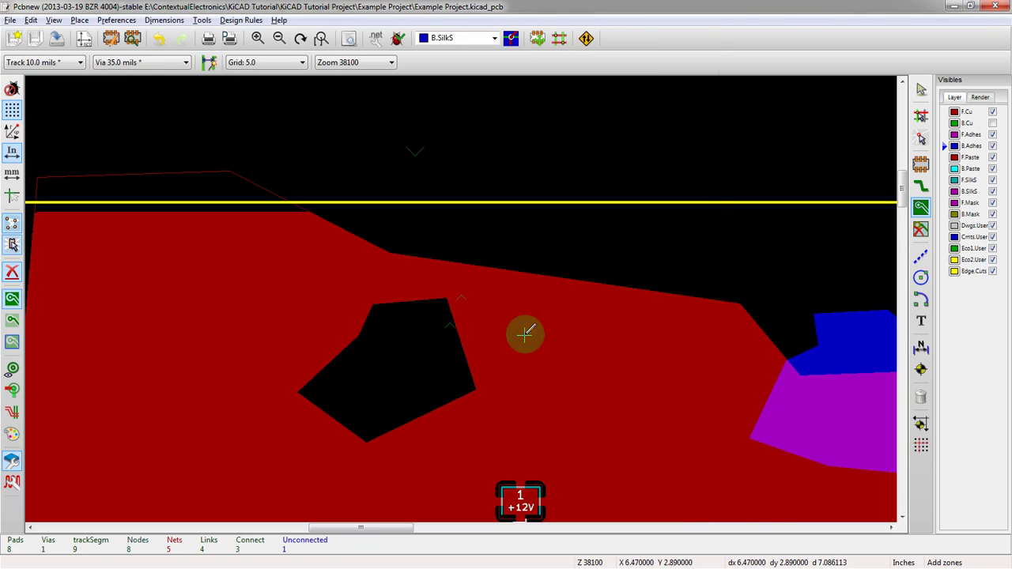
pyautogui.rightClick(524, 335)
pyautogui.click(587, 112)
pyautogui.scroll(3, 458, 298)
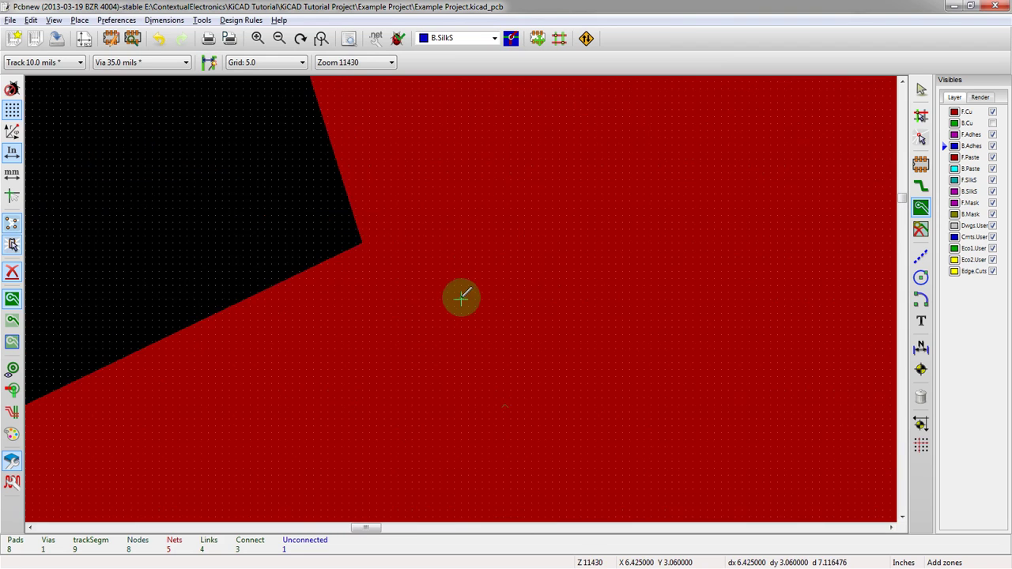
pyautogui.scroll(3, 458, 298)
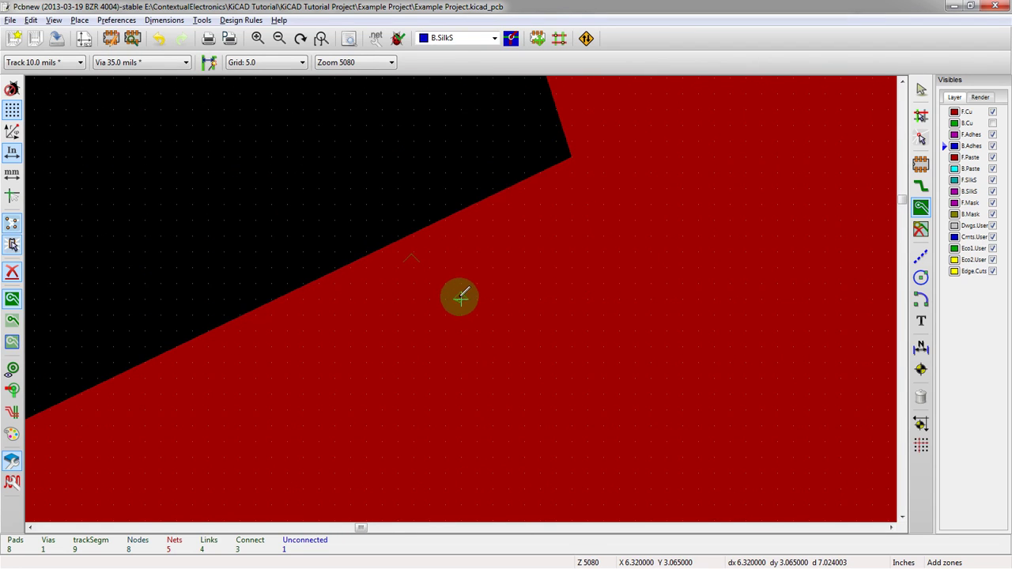
pyautogui.rightClick(460, 299)
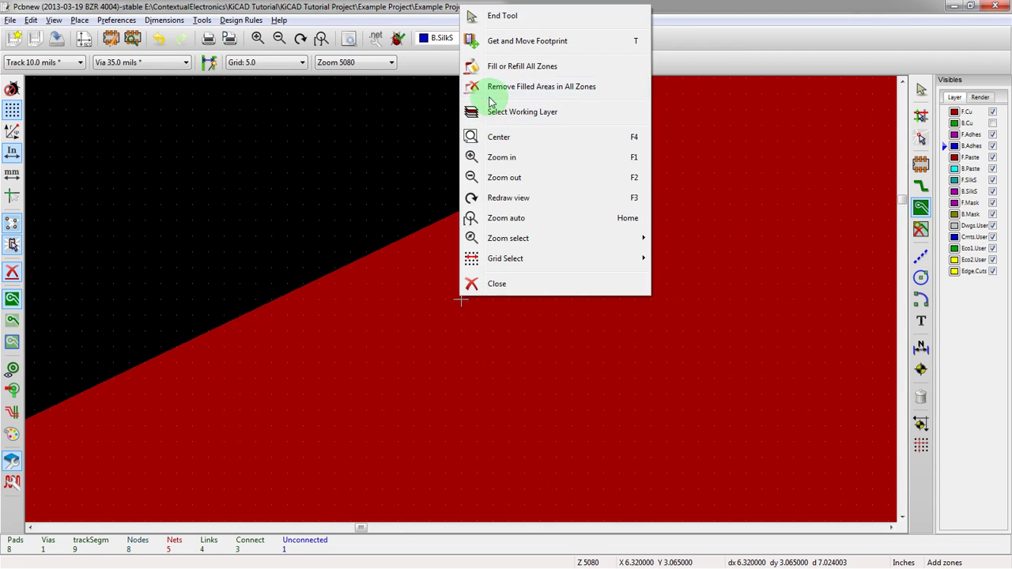
pyautogui.click(491, 70)
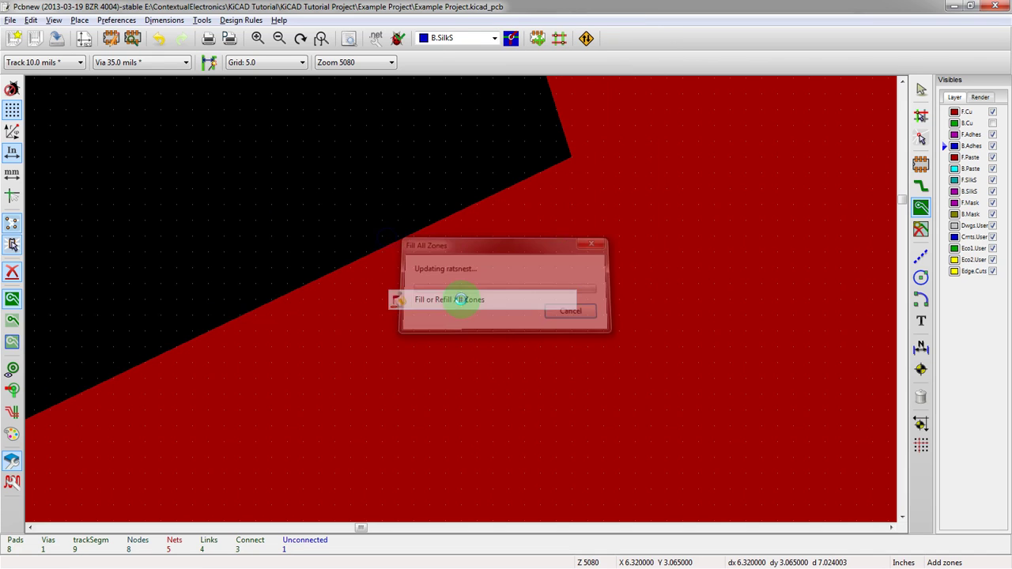
pyautogui.press('Escape')
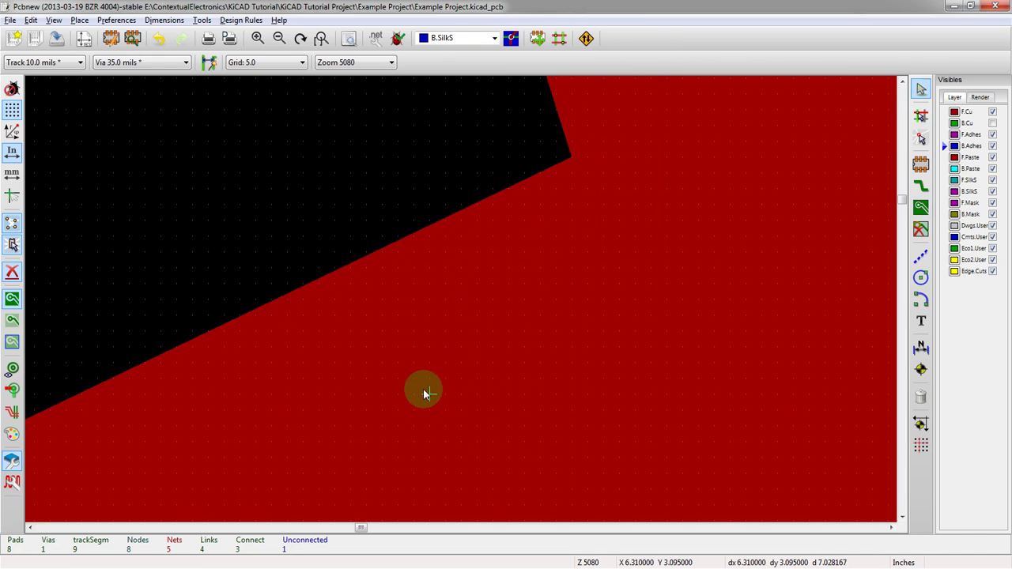
# Set the outline style of the +12V copper zone on F.Cu to Fully hatched
pyautogui.scroll(-4, 419, 390)
pyautogui.scroll(3, 462, 301)
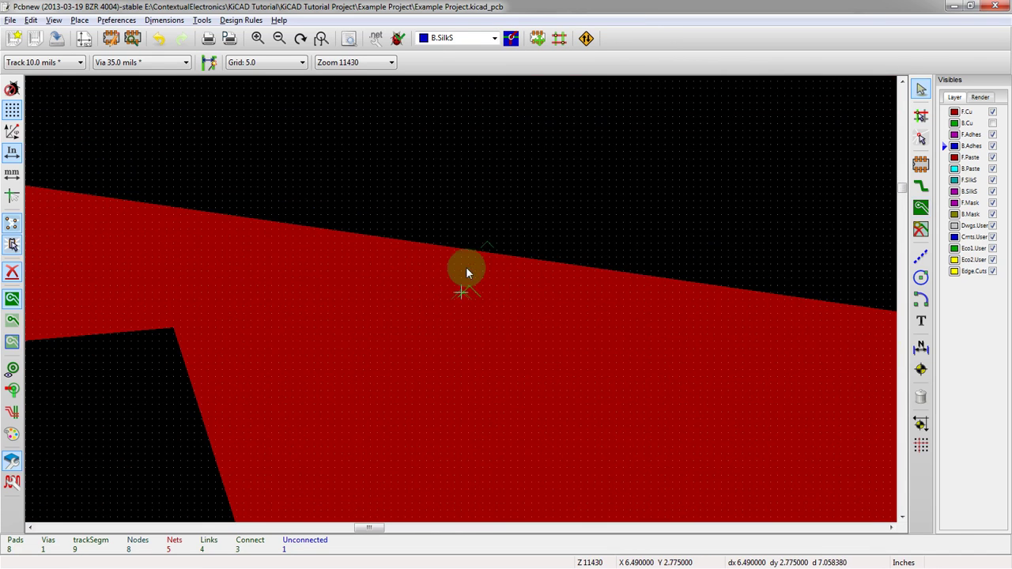
pyautogui.rightClick(461, 241)
pyautogui.rightClick(442, 250)
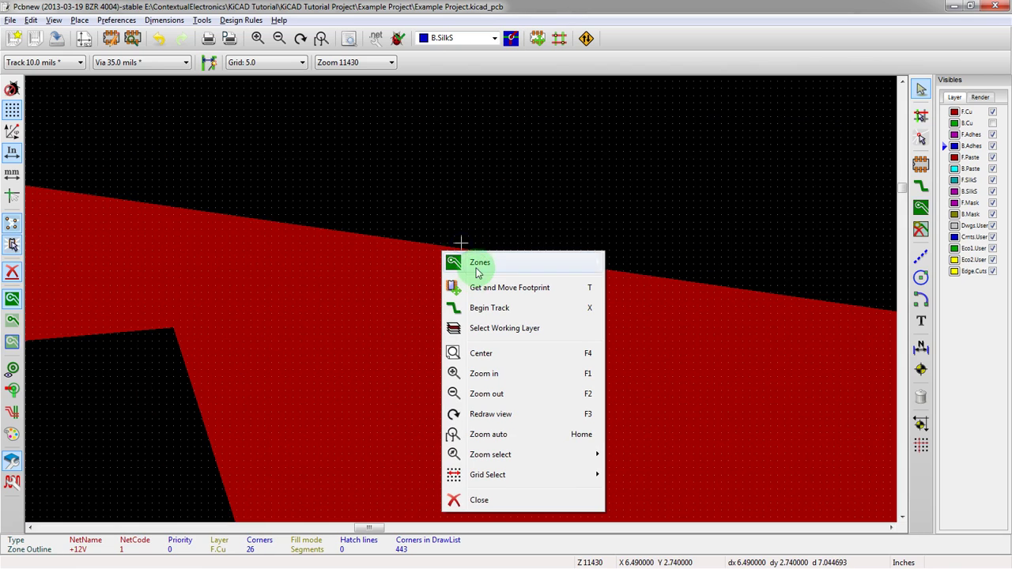
pyautogui.moveTo(479, 263)
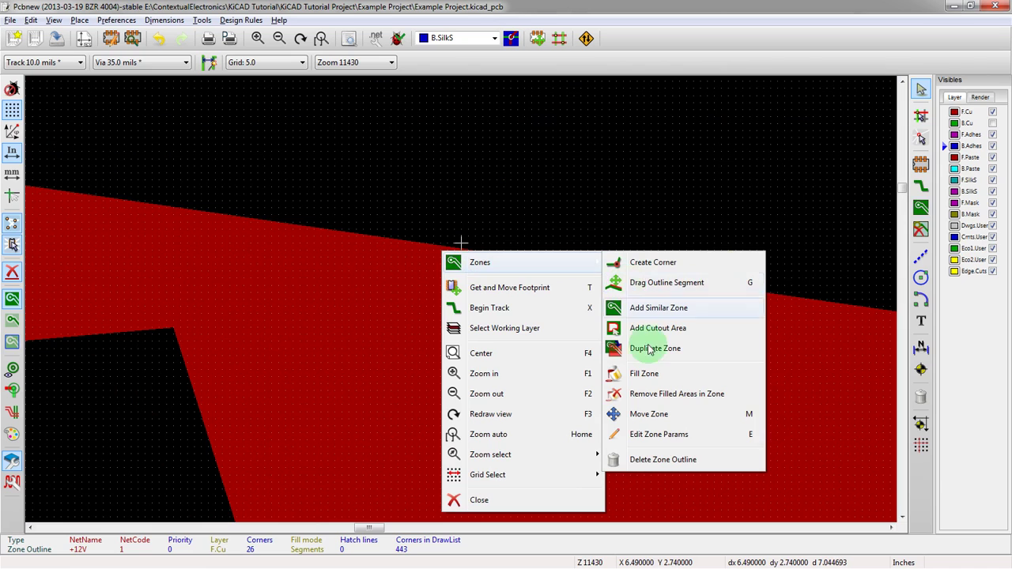
pyautogui.click(688, 436)
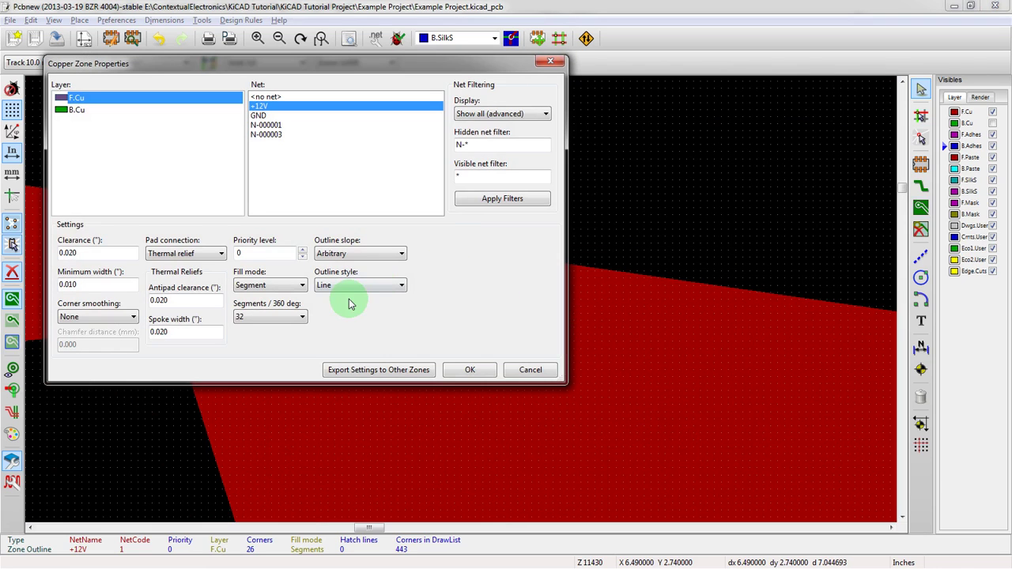
pyautogui.click(347, 286)
pyautogui.click(332, 318)
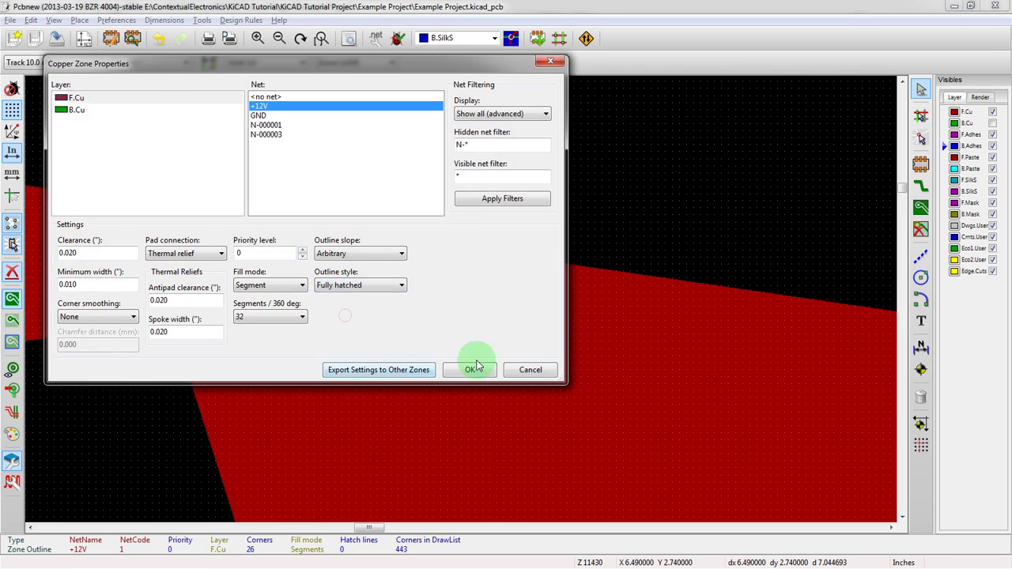
pyautogui.click(470, 369)
pyautogui.scroll(3, 462, 245)
pyautogui.rightClick(459, 304)
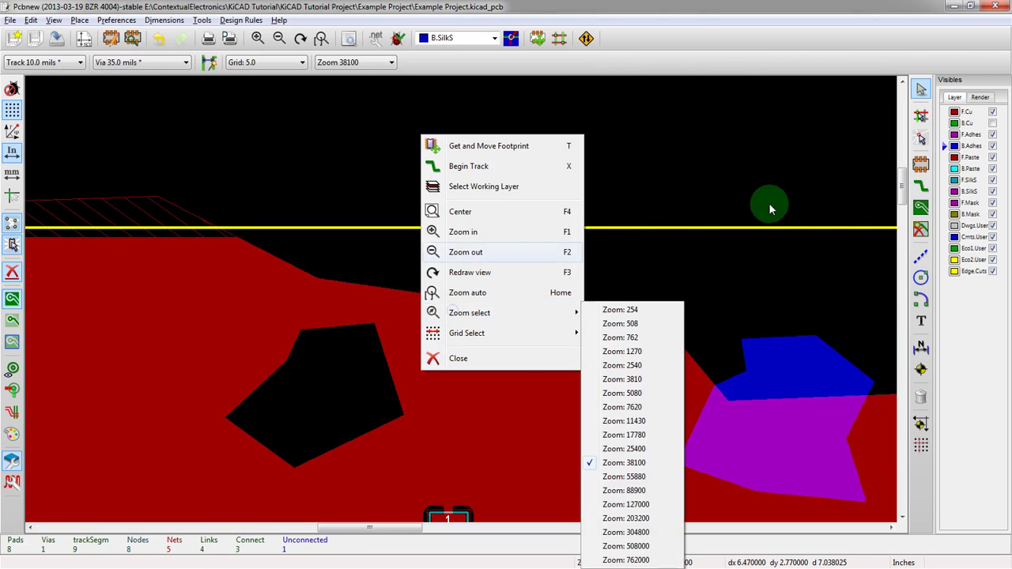
pyautogui.press('Escape')
pyautogui.rightClick(136, 470)
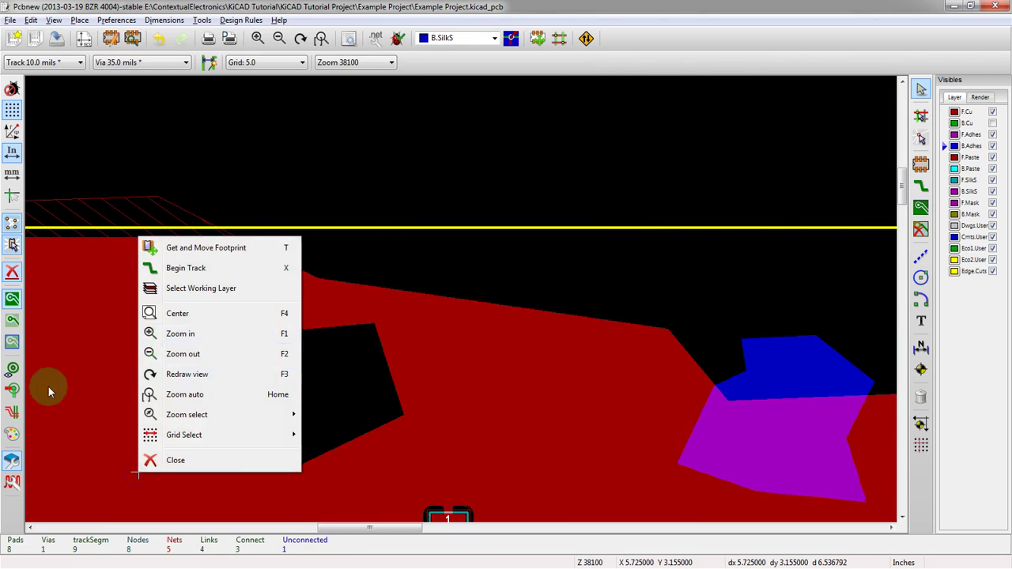
pyautogui.rightClick(48, 386)
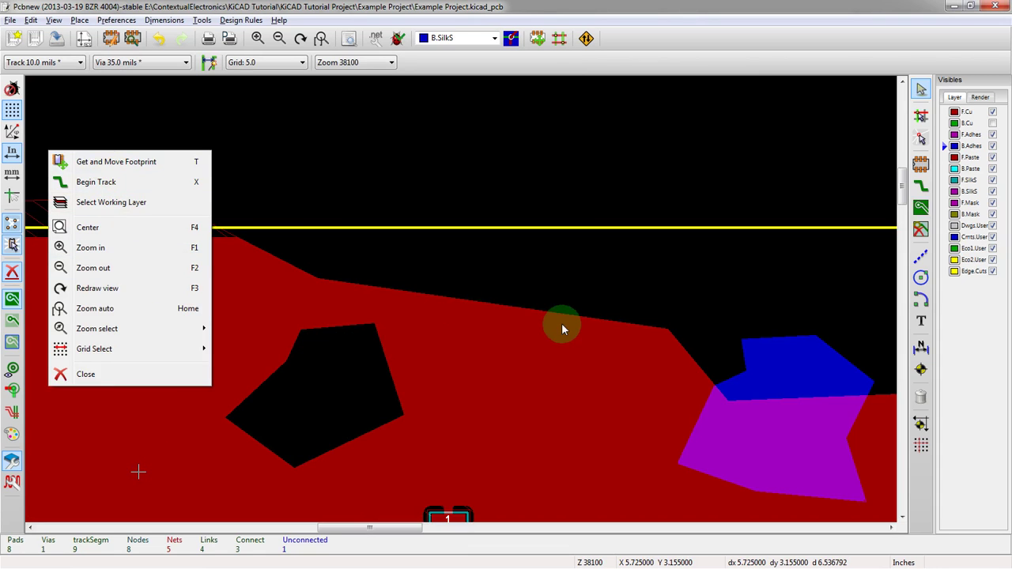
pyautogui.click(361, 476)
# Activate the zone tool and refill all zones on the board
pyautogui.click(920, 207)
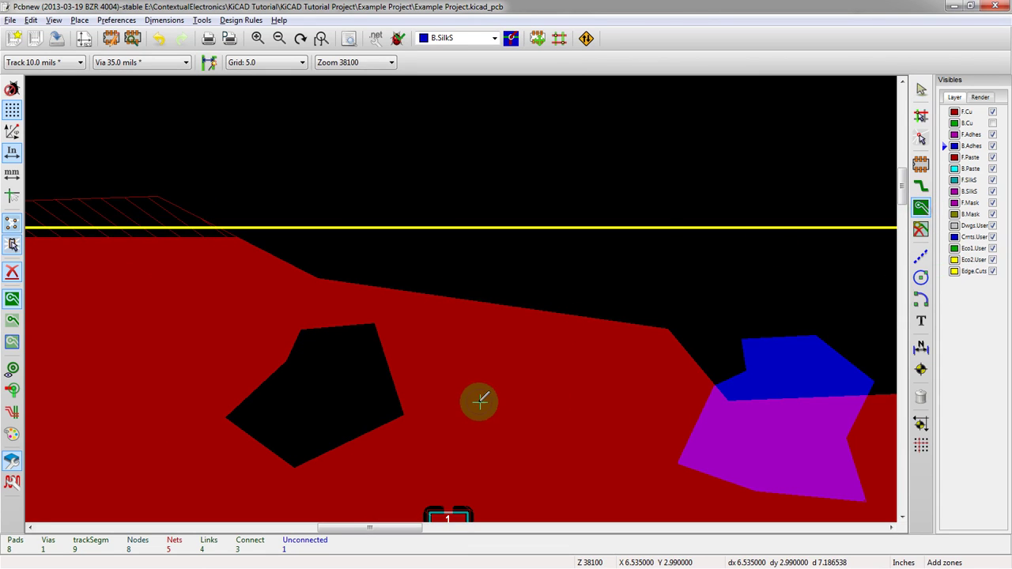
pyautogui.rightClick(480, 401)
pyautogui.click(540, 173)
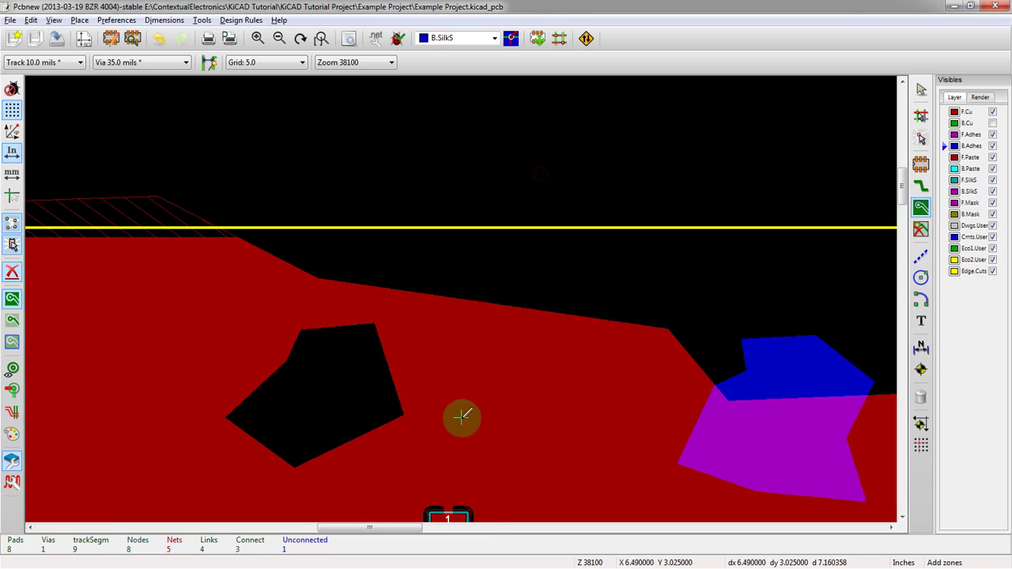
# Examine the refilled +12V copper zone and its clearances around the tracks and pads of R1, C1 and L1
pyautogui.scroll(2, 462, 417)
pyautogui.scroll(-2, 459, 300)
pyautogui.scroll(2, 483, 332)
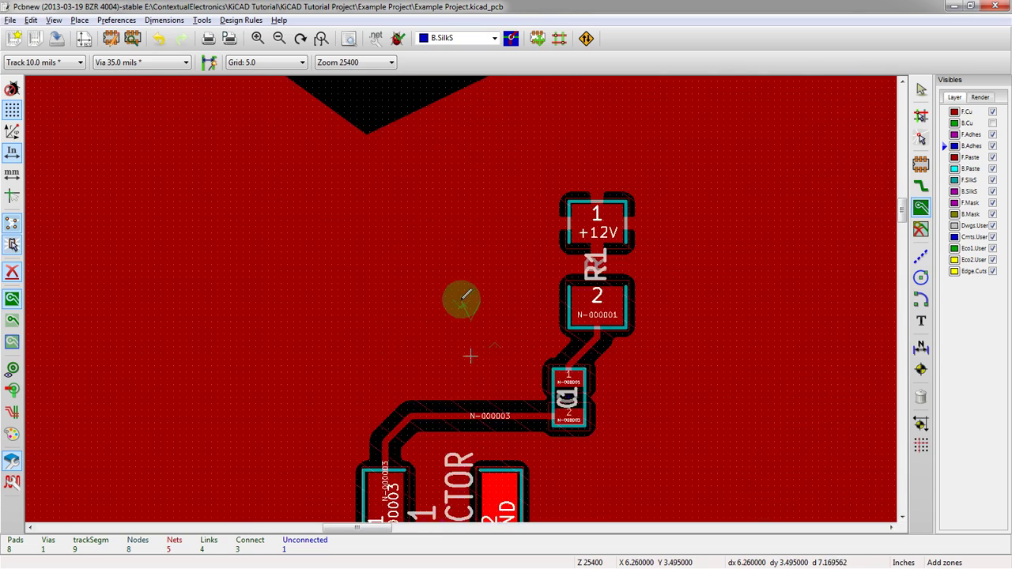
pyautogui.scroll(1, 461, 299)
pyautogui.moveTo(463, 431); pyautogui.dragTo(463, 296, button='middle')
pyautogui.scroll(1, 461, 298)
pyautogui.scroll(-2, 459, 299)
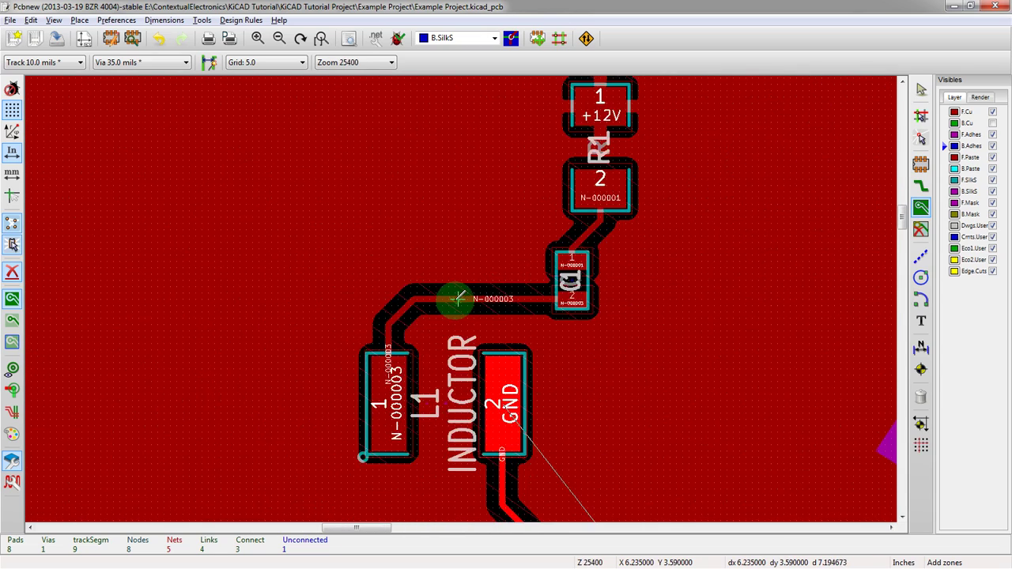
pyautogui.scroll(-1, 459, 299)
pyautogui.scroll(1, 454, 342)
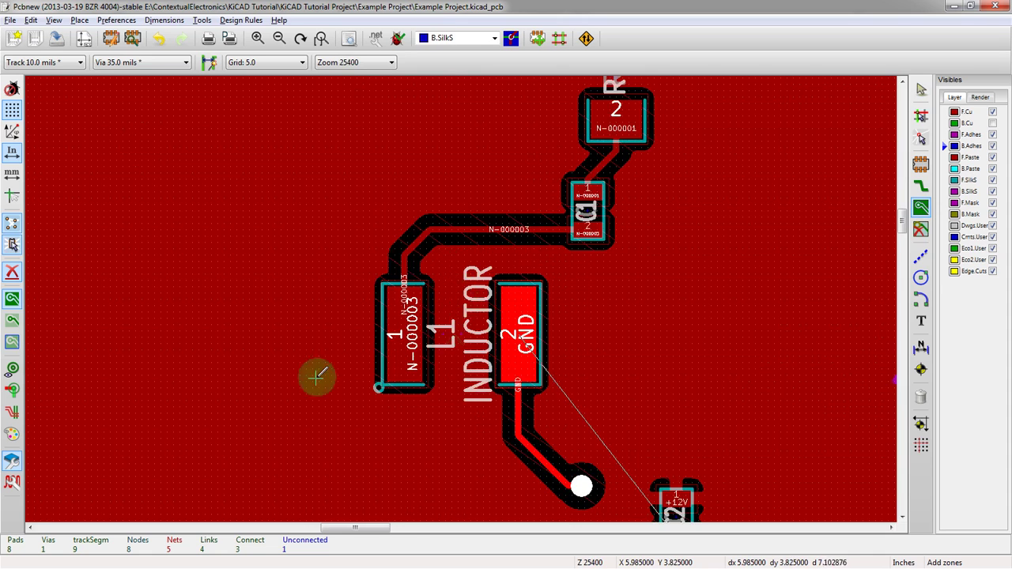
pyautogui.scroll(-2, 317, 377)
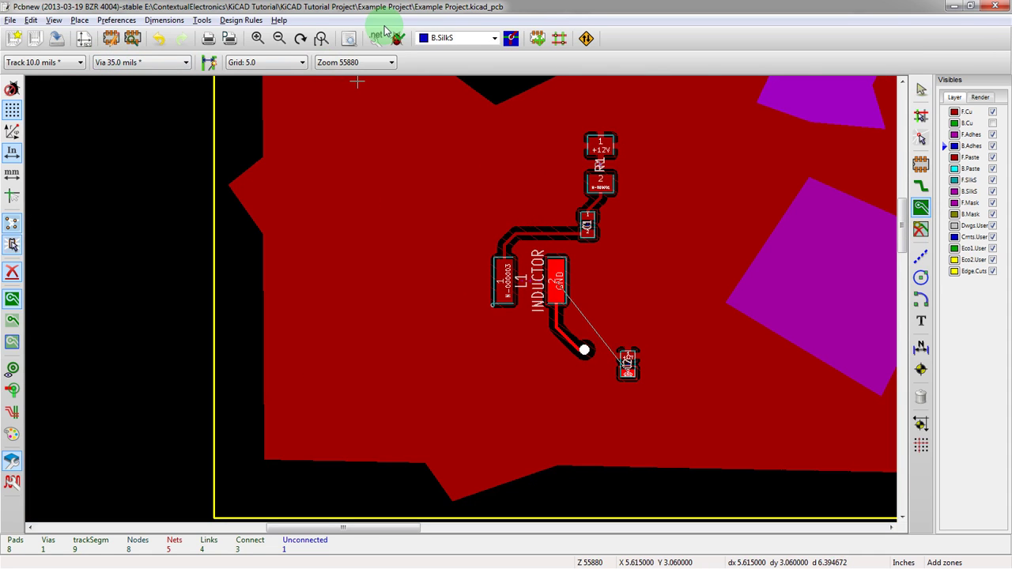
pyautogui.scroll(-2, 474, 323)
pyautogui.scroll(1, 448, 295)
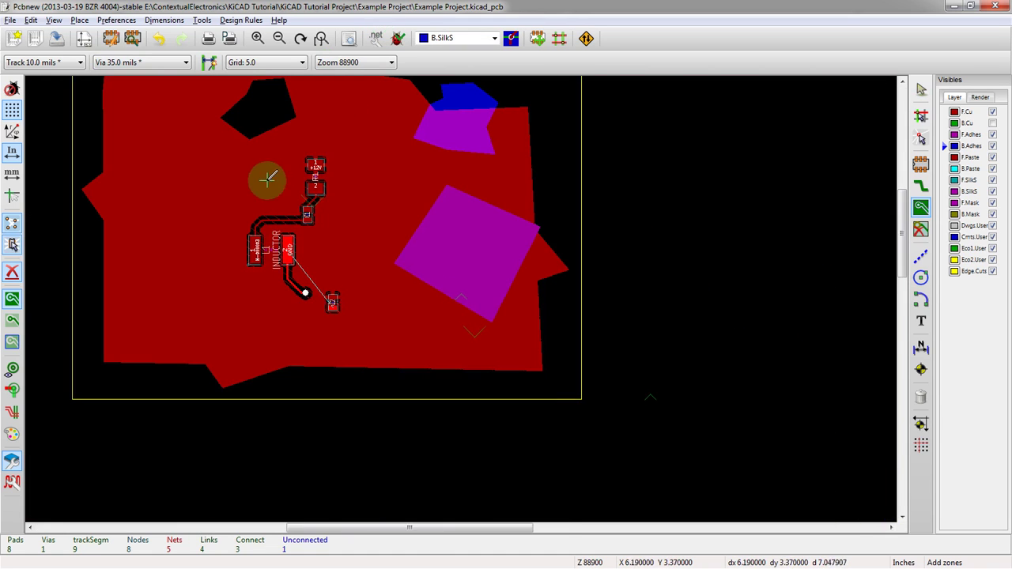
pyautogui.scroll(1, 264, 174)
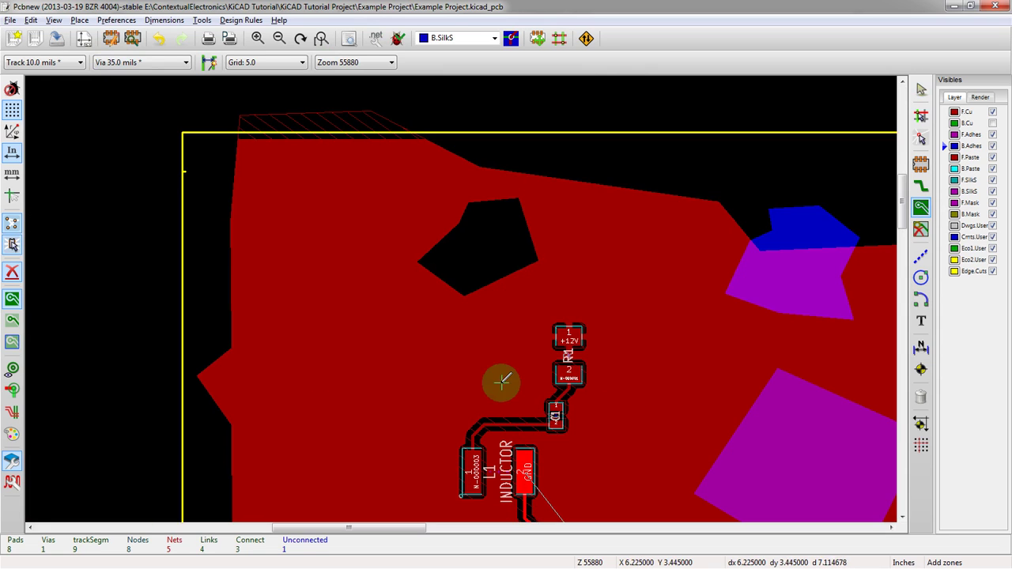
# Inspect how the copper fill connects to the +12V pads of R1 and C2 and clears the GND pads
pyautogui.scroll(2, 569, 373)
pyautogui.scroll(1, 458, 296)
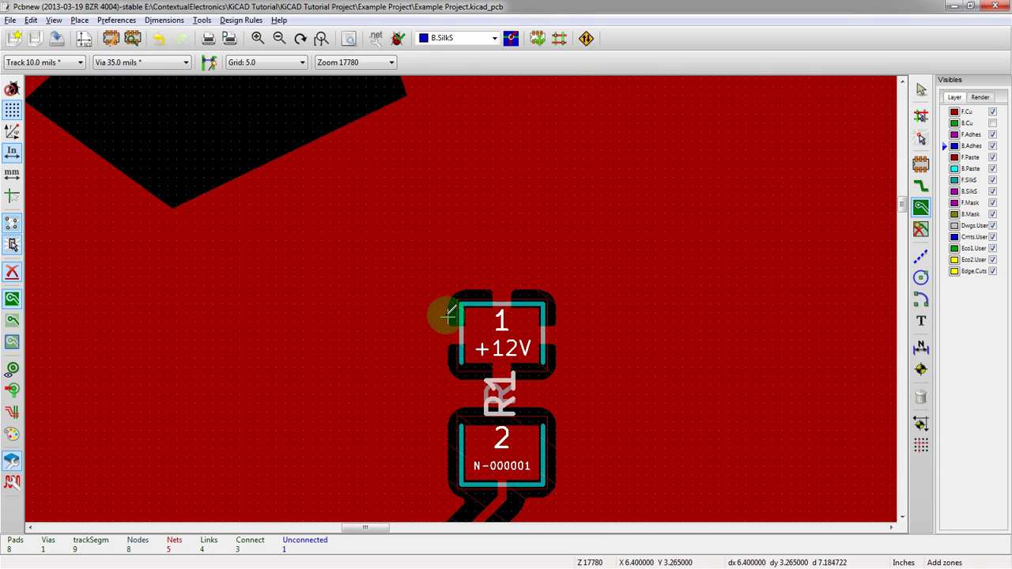
pyautogui.scroll(-3, 450, 311)
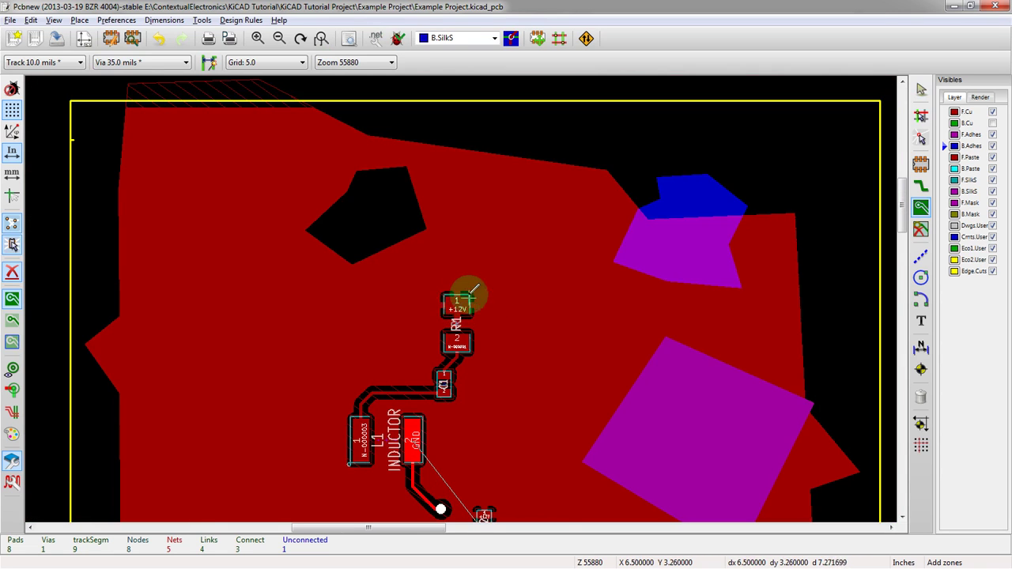
pyautogui.scroll(-1, 457, 300)
pyautogui.scroll(2, 459, 429)
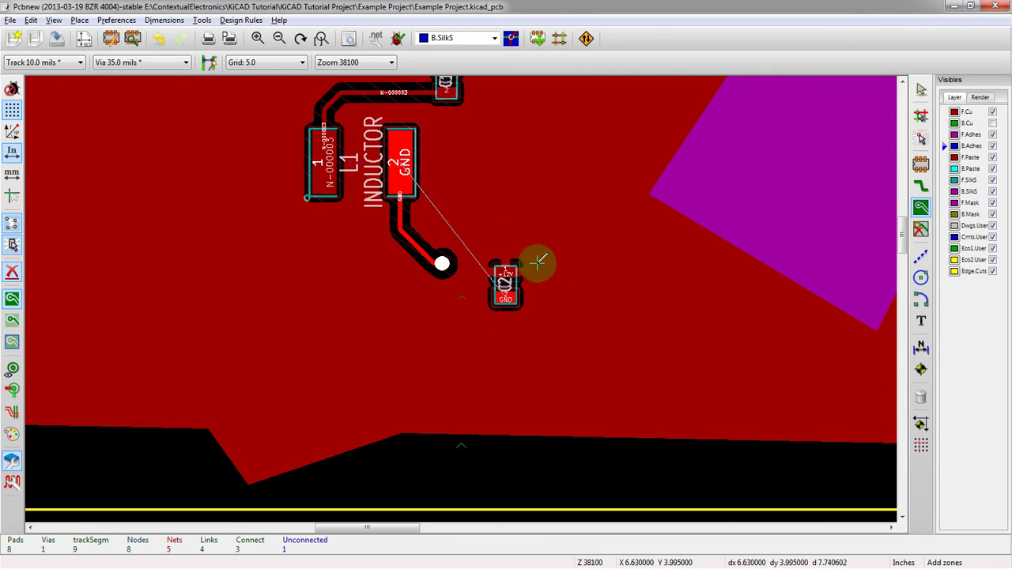
pyautogui.scroll(-4, 519, 298)
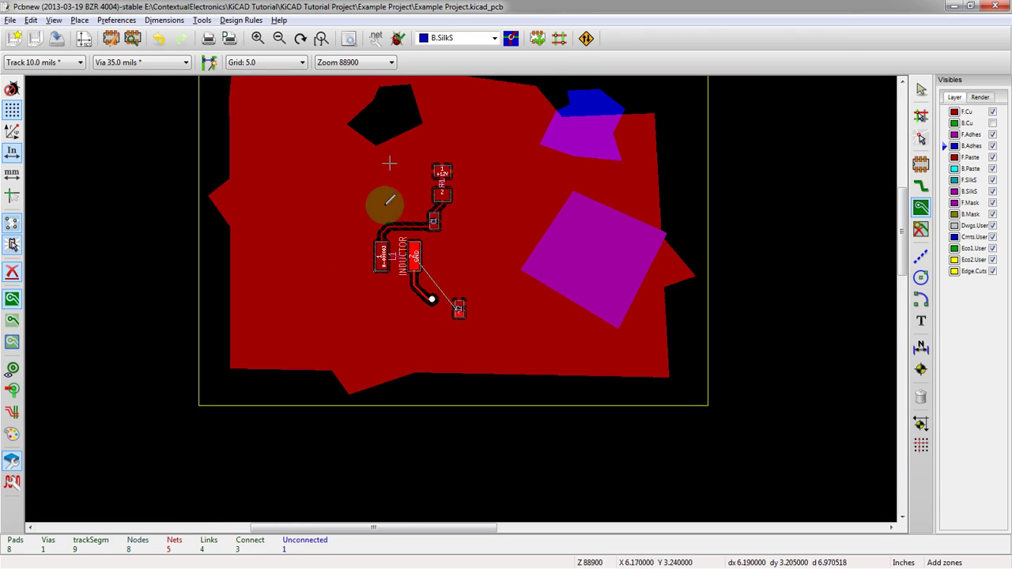
pyautogui.scroll(2, 437, 302)
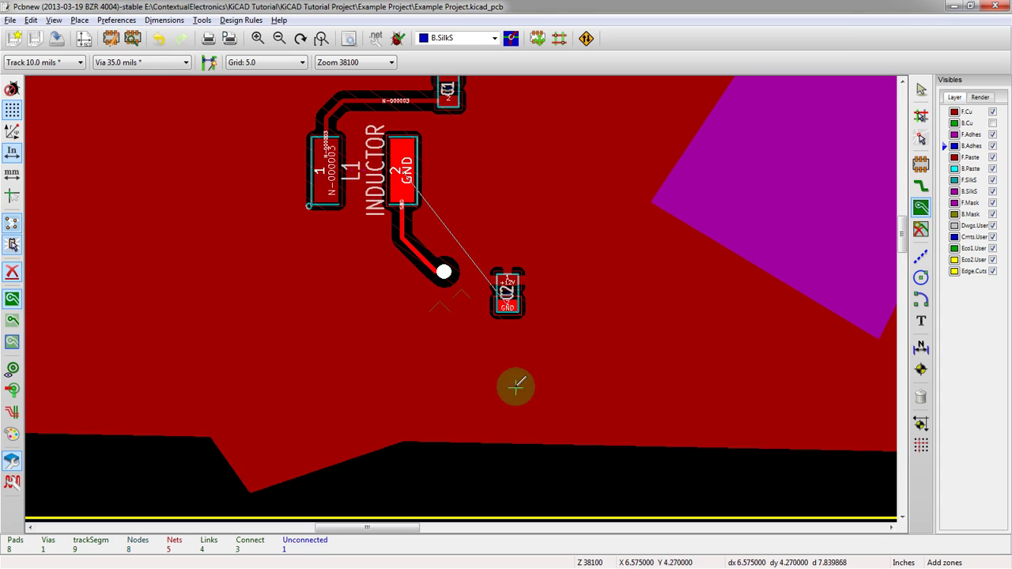
pyautogui.click(493, 240)
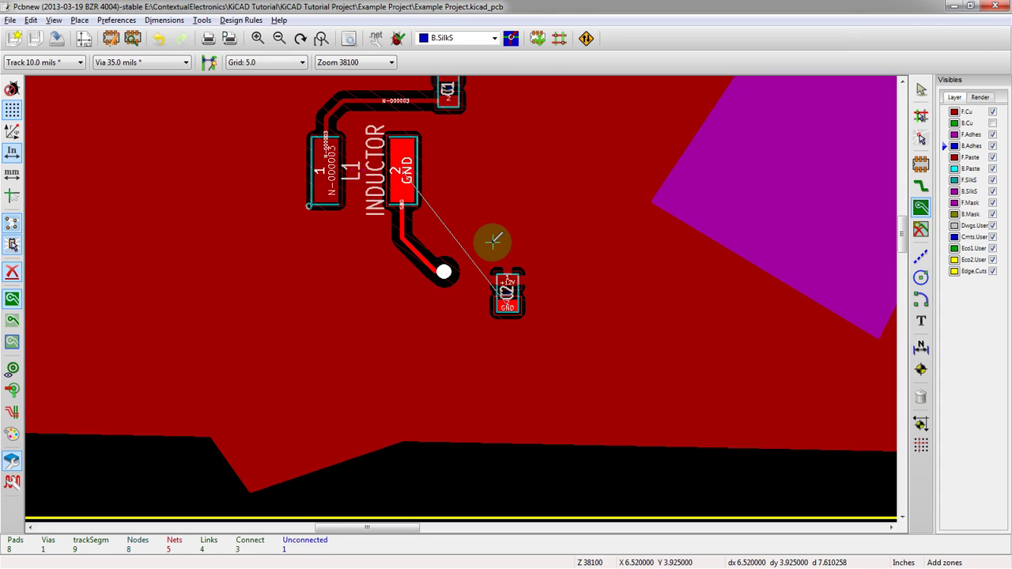
pyautogui.scroll(-2, 463, 294)
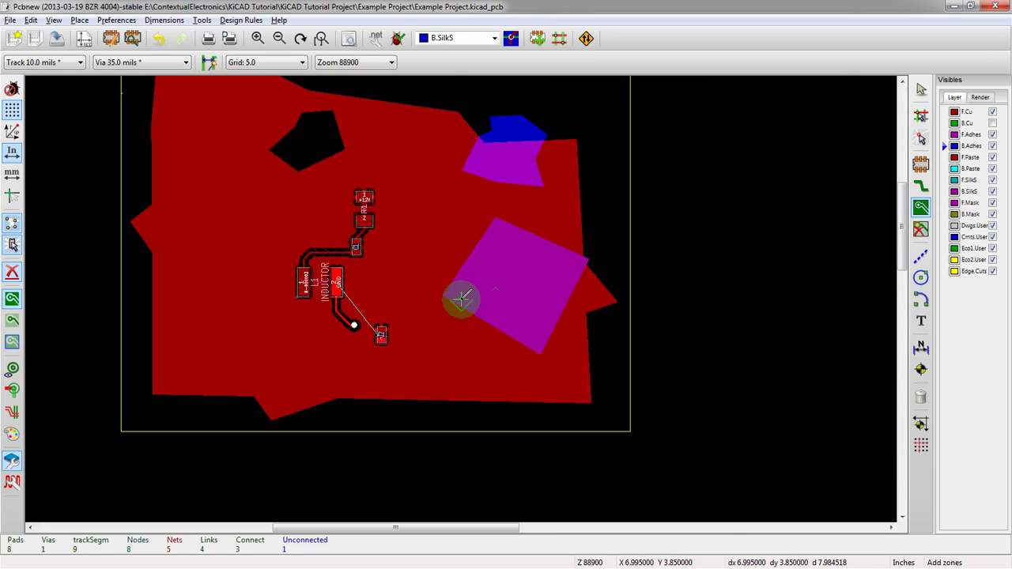